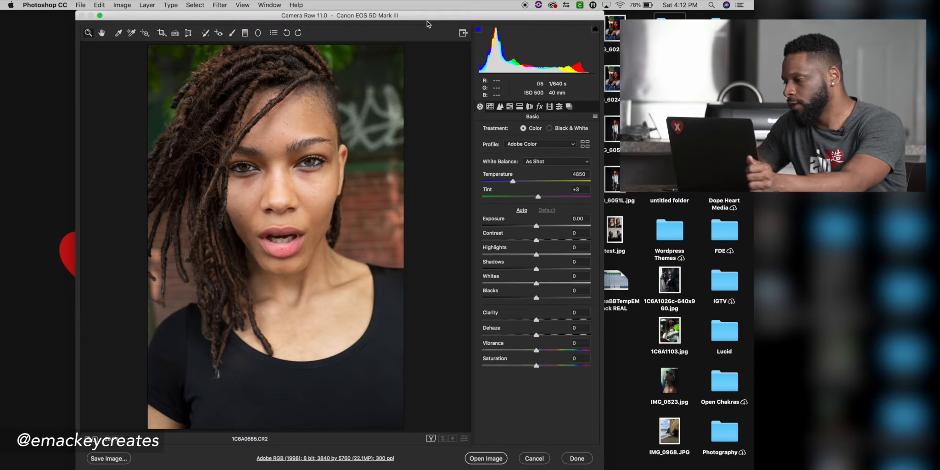
left_click_drag(428, 23, 475, 206)
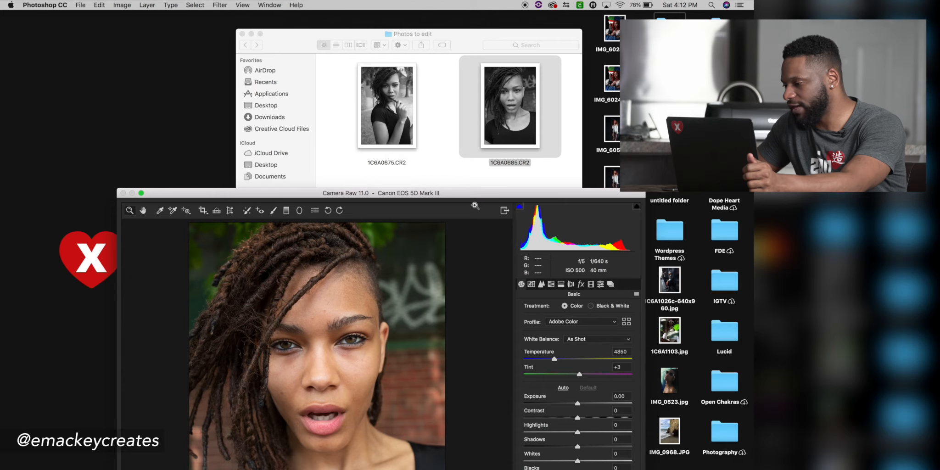
left_click_drag(512, 196, 513, 16)
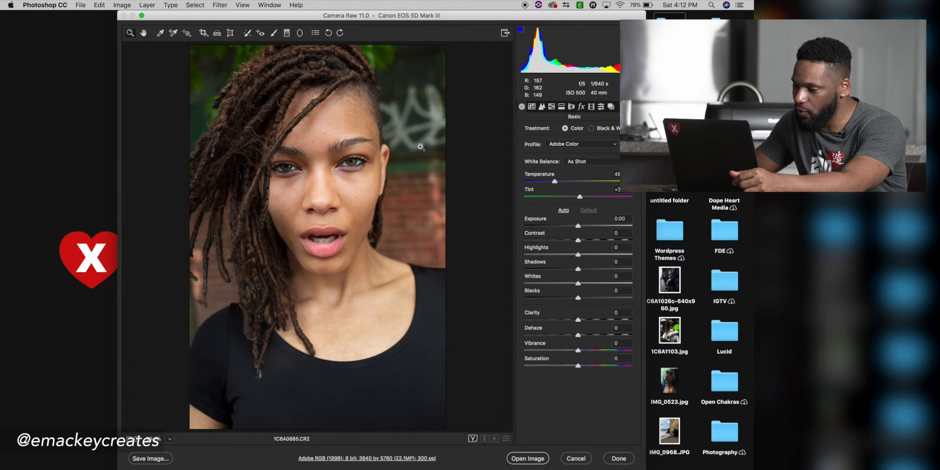
Step: Try an exposure of -0.40 and highlights of +20 on the raw portrait, and reset both to 0
left_click_drag(576, 227, 576, 230)
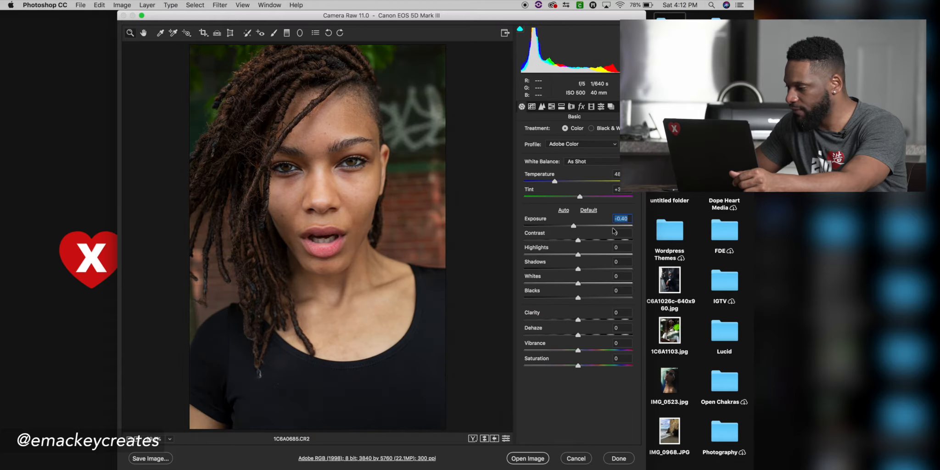
type("0")
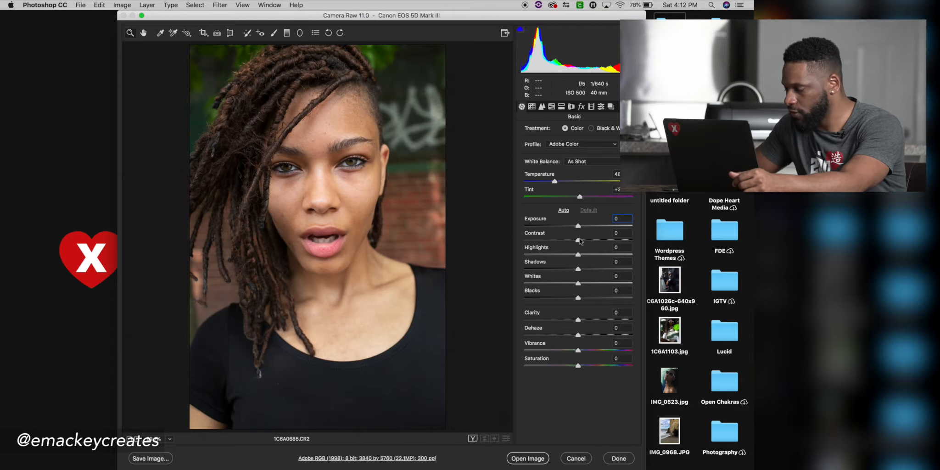
left_click(577, 244)
mouse_move(577, 246)
left_mouse_down()
mouse_move(597, 242)
mouse_move(549, 239)
mouse_move(586, 240)
left_mouse_up()
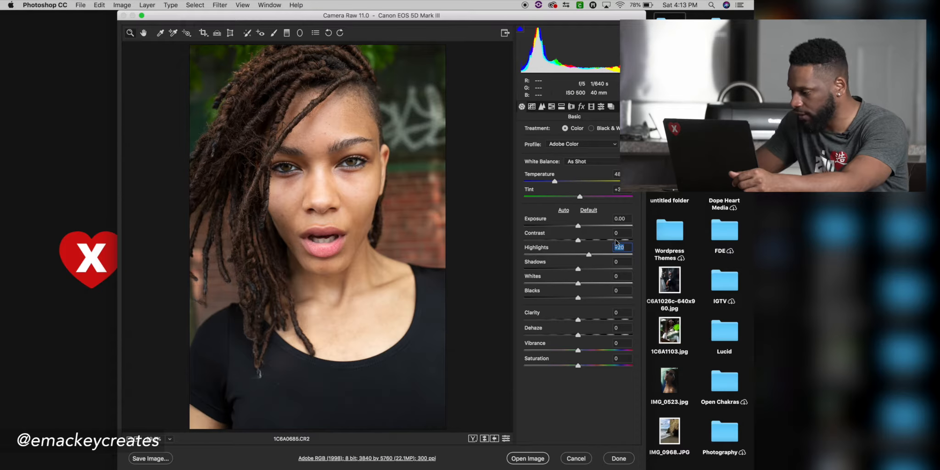
type("0")
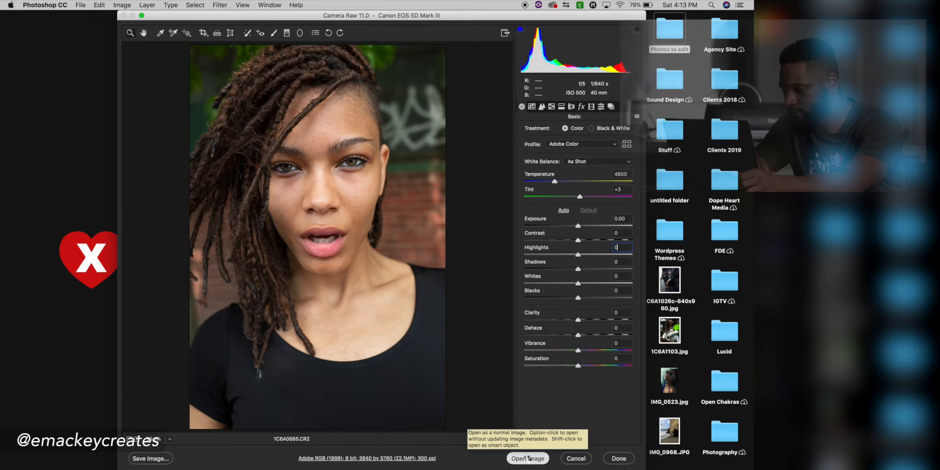
Step: Open the raw portrait as a normal image in Photoshop and switch the canvas surround to the Custom color
left_click(528, 458)
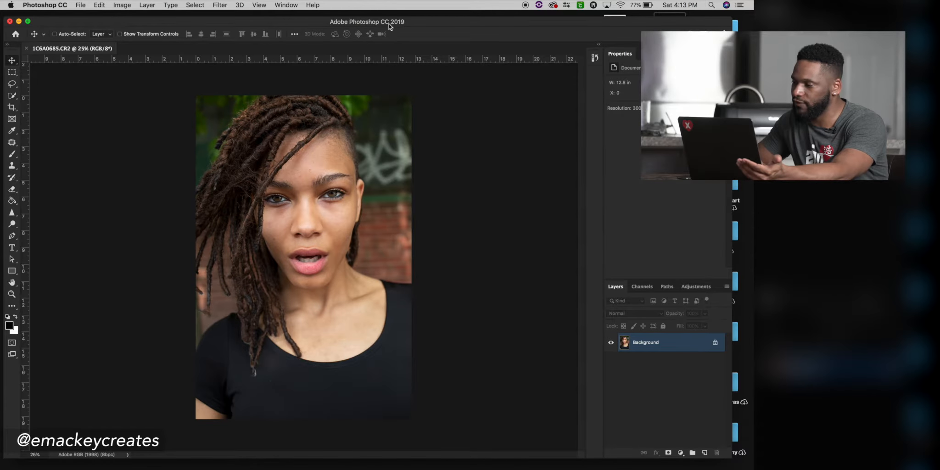
left_click_drag(428, 26, 428, 18)
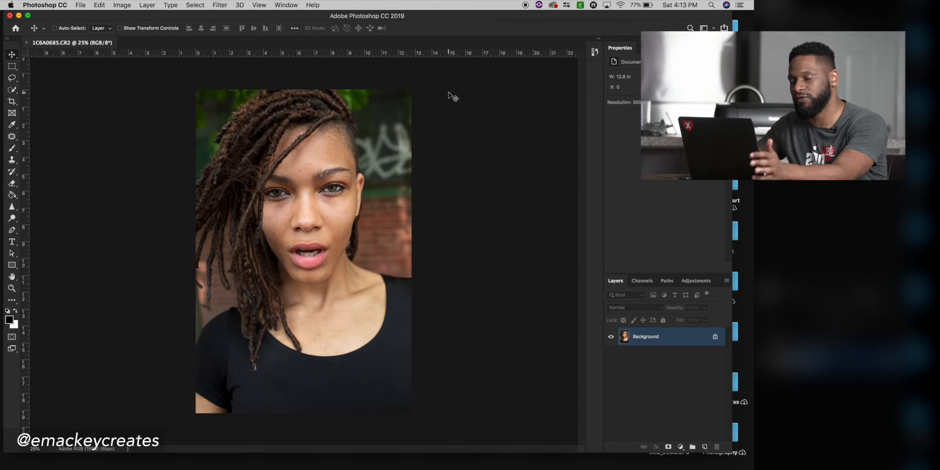
right_click(435, 140)
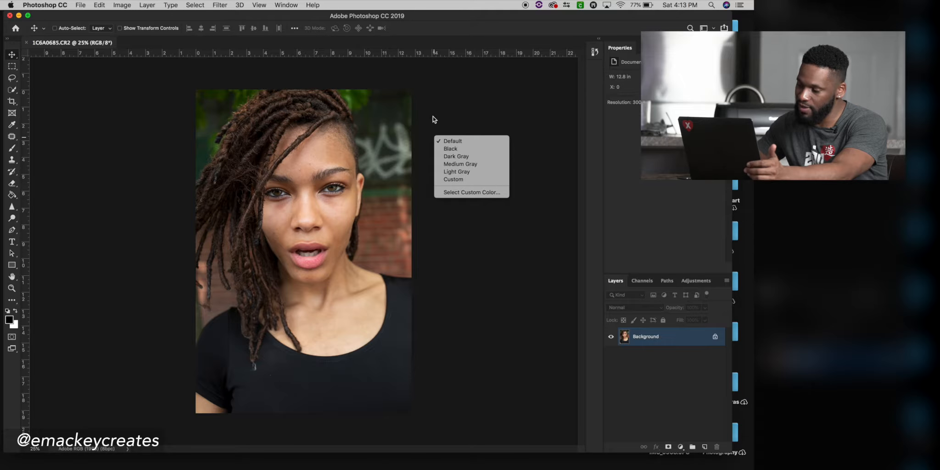
left_click(444, 180)
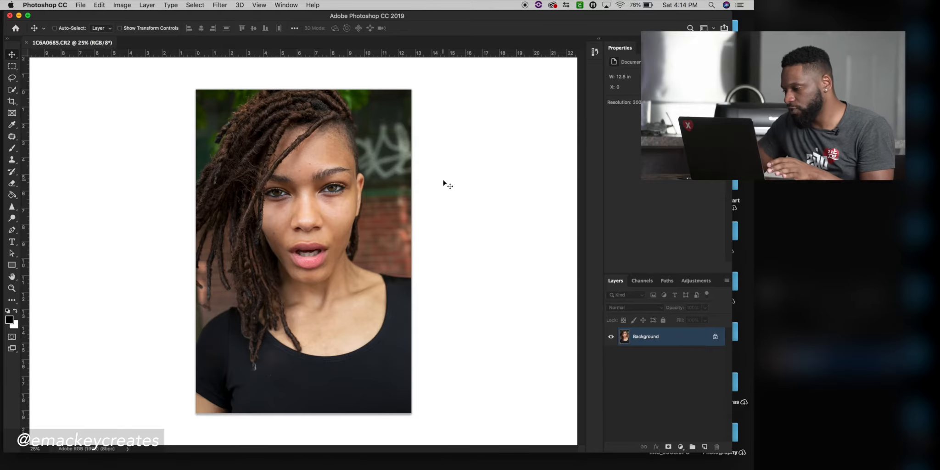
Step: Duplicate the Background layer of the portrait
scroll(444, 181, "up", 5)
scroll(443, 179, "up", 2)
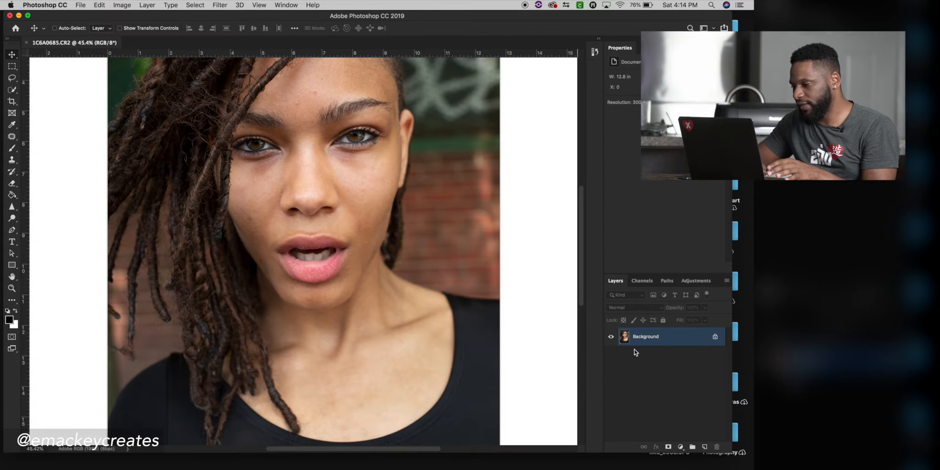
scroll(535, 257, "down", 3)
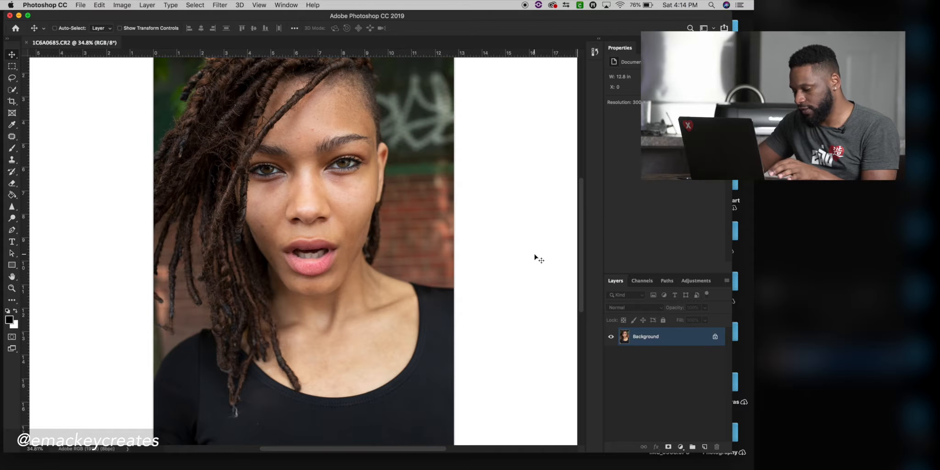
key("super")
key("super+j")
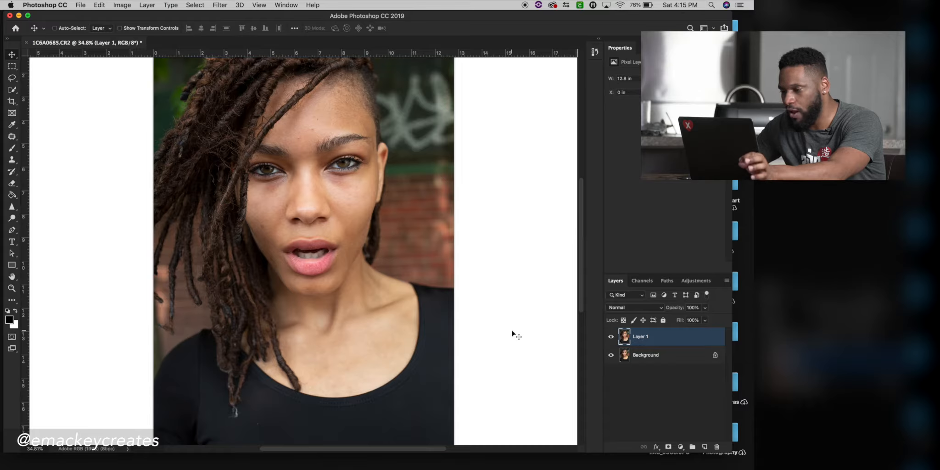
Step: Examine the forehead, cheeks, chin, chest, shirt and hair ends up close for blemishes and specks to retouch
scroll(512, 332, "up", 8)
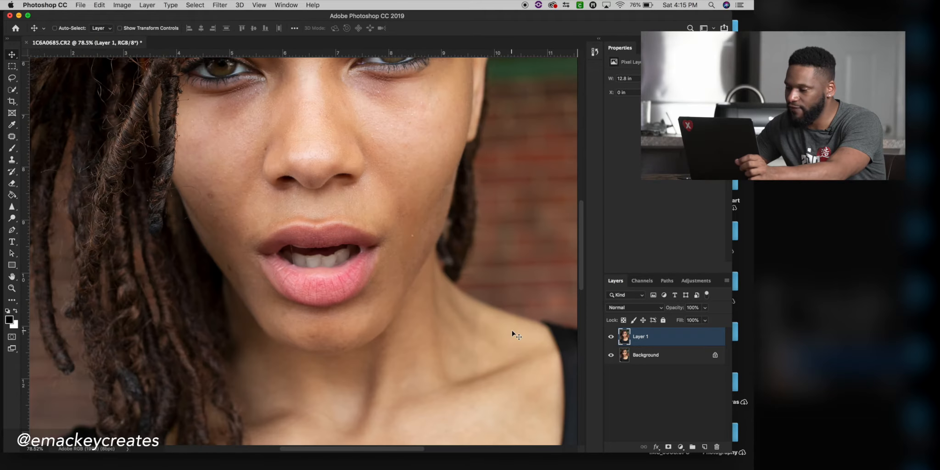
scroll(512, 332, "up", 4)
scroll(513, 332, "up", 1)
scroll(477, 204, "up", 4)
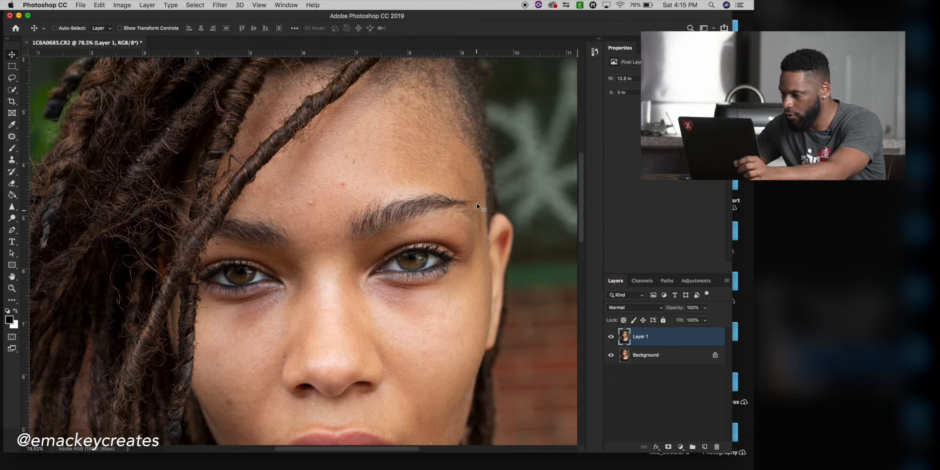
scroll(478, 205, "up", 2)
scroll(477, 205, "up", 5)
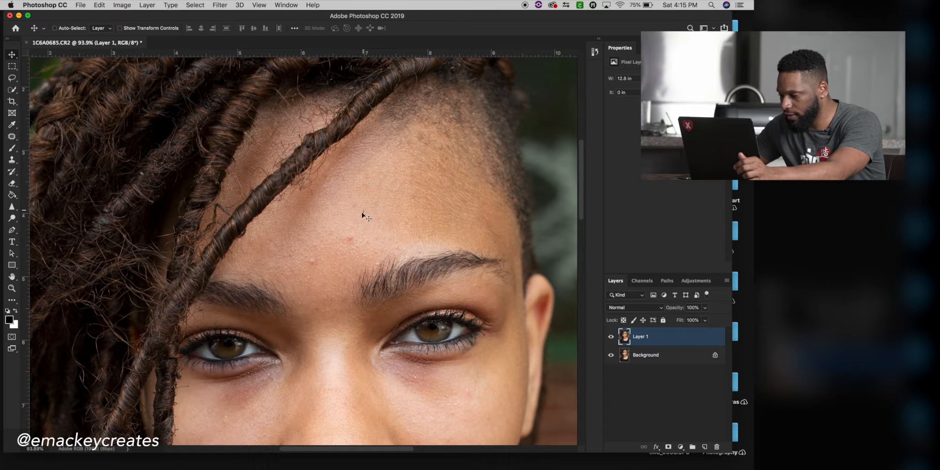
scroll(317, 262, "down", 6)
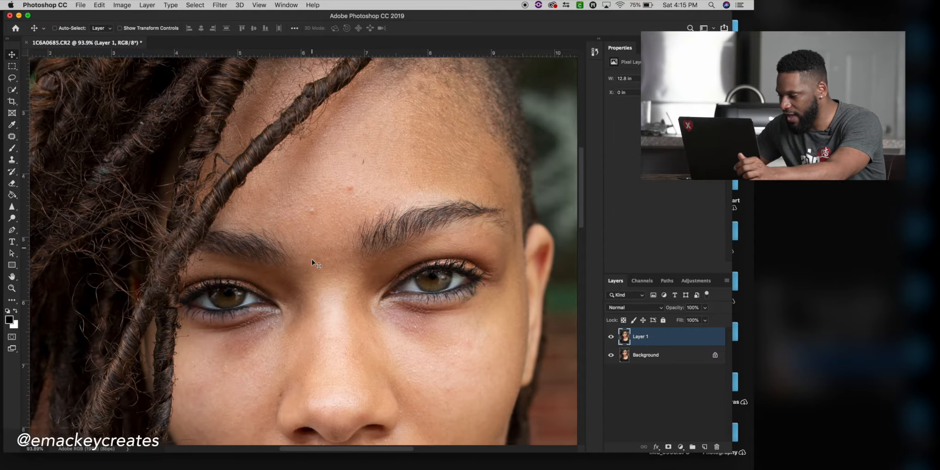
scroll(463, 362, "down", 7)
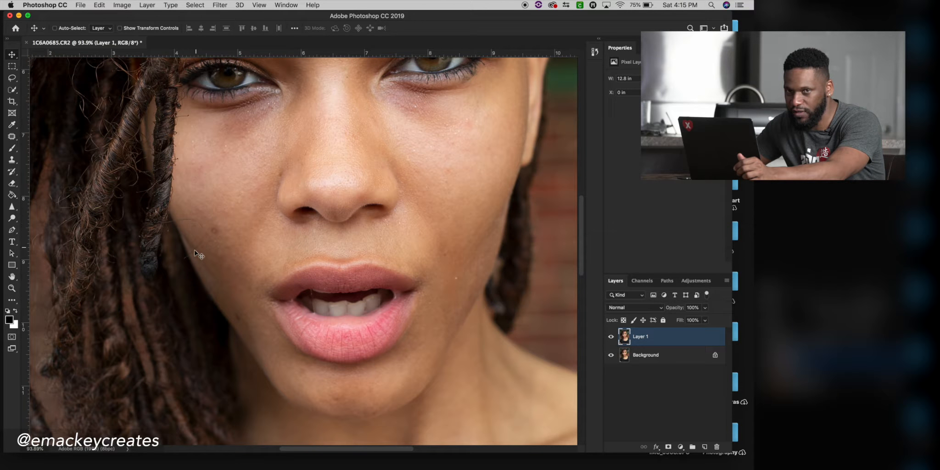
scroll(194, 253, "down", 1)
scroll(194, 254, "down", 5)
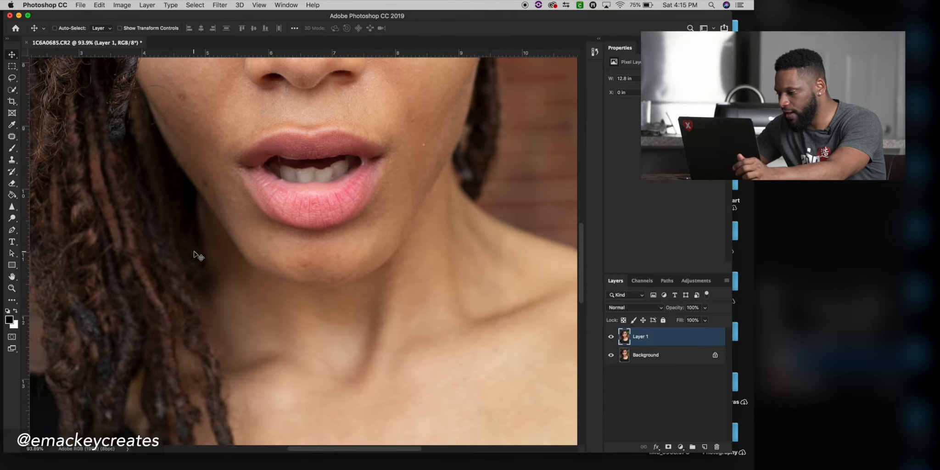
scroll(196, 255, "down", 10)
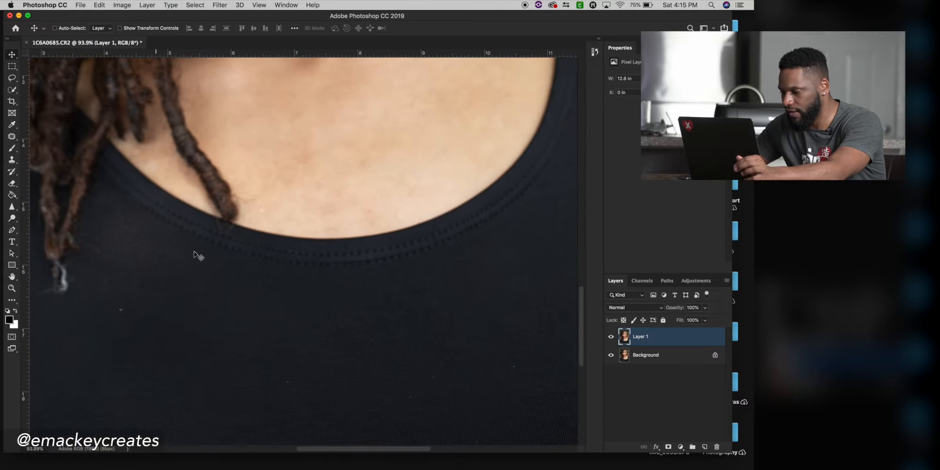
scroll(197, 254, "left", 6)
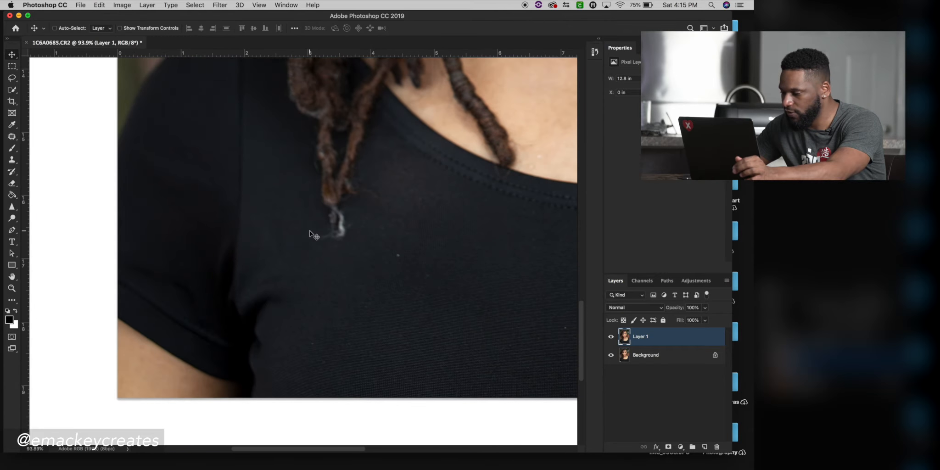
scroll(339, 213, "up", 10)
scroll(342, 211, "right", 5)
scroll(342, 208, "up", 10)
scroll(344, 208, "left", 2)
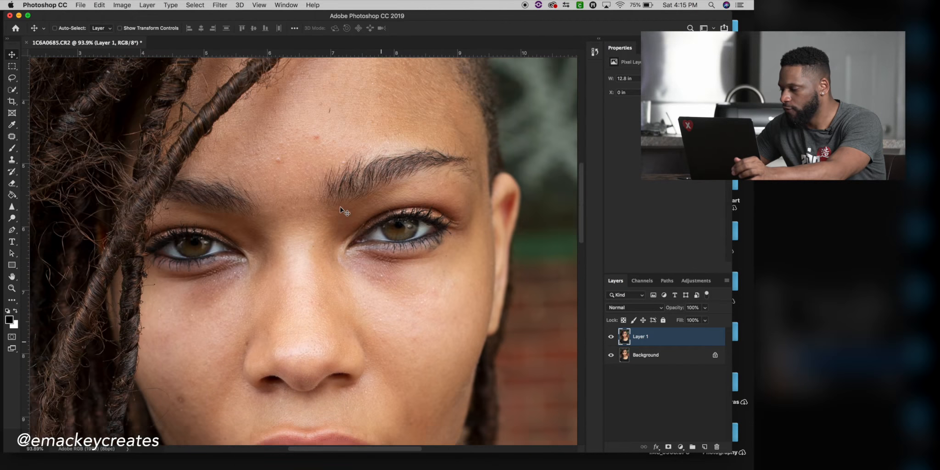
scroll(351, 209, "down", 5)
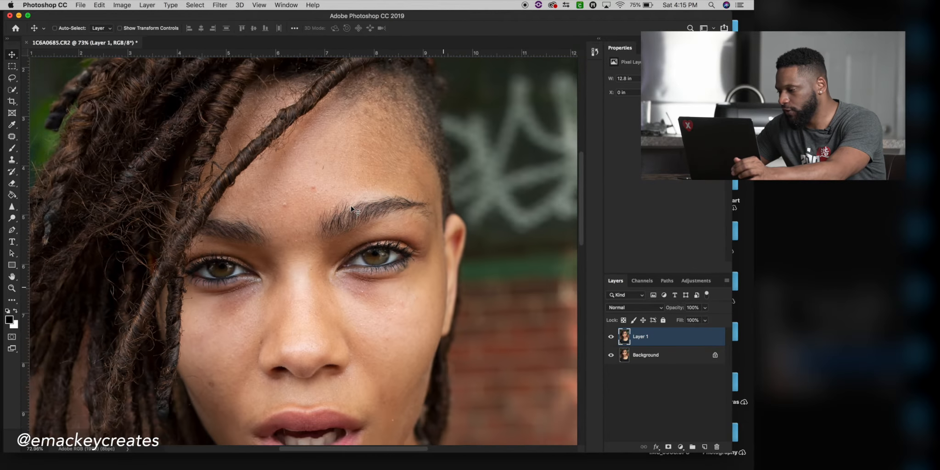
scroll(351, 209, "down", 1)
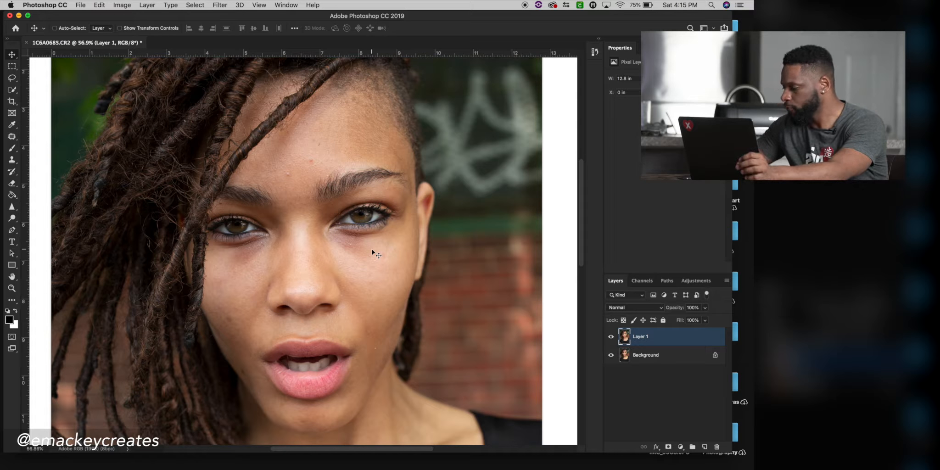
Step: Add an empty layer above the duplicated portrait layer and choose the Healing Brush Tool
left_click(705, 447)
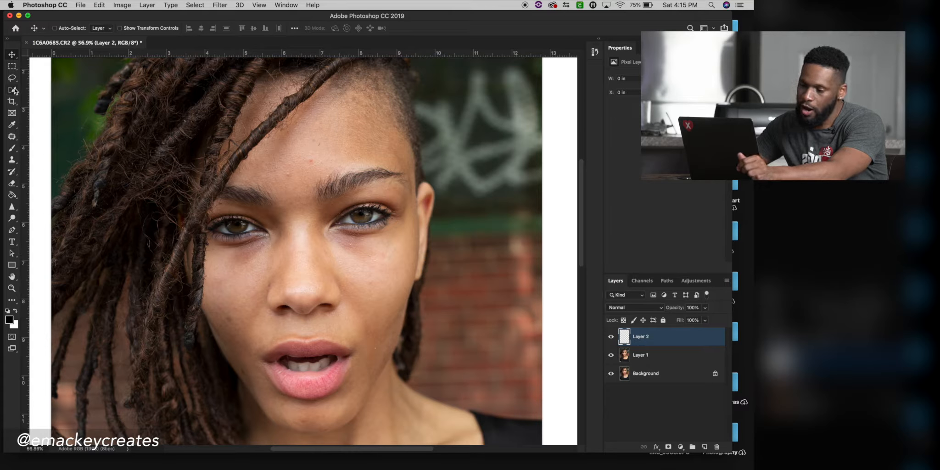
left_click(11, 137)
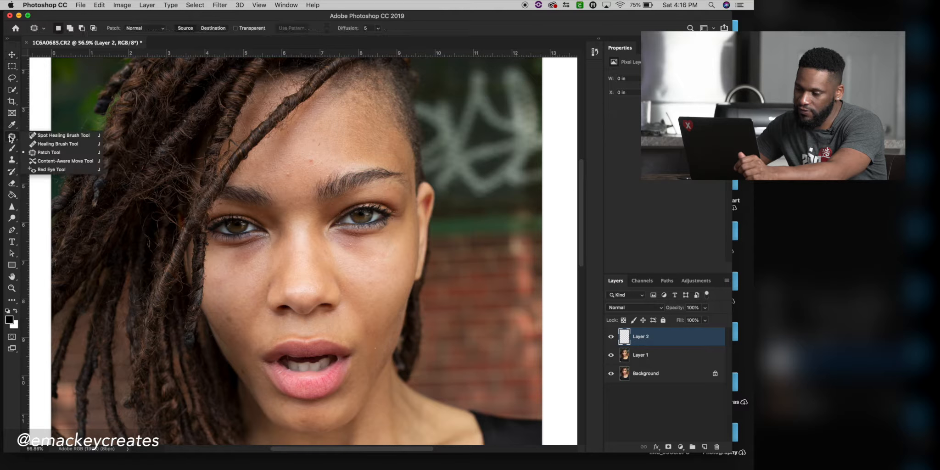
left_click(32, 145)
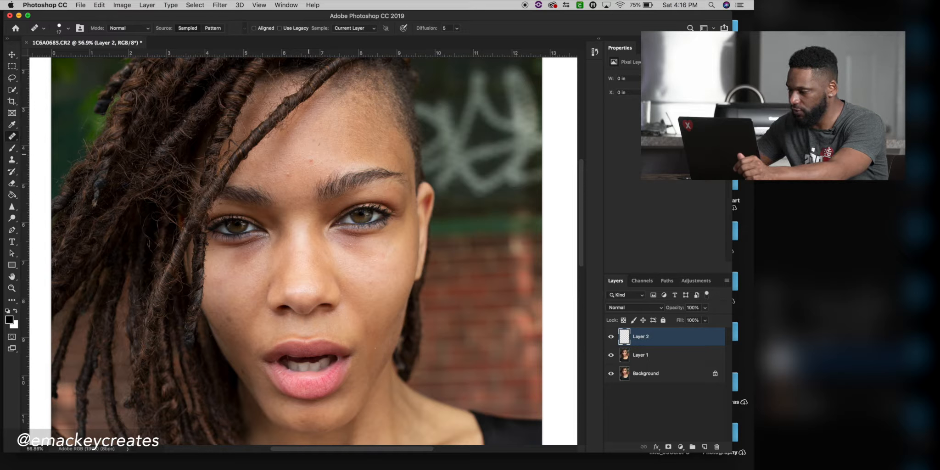
Step: Set the Healing Brush size to 24 px
right_click(321, 158)
left_click(332, 172)
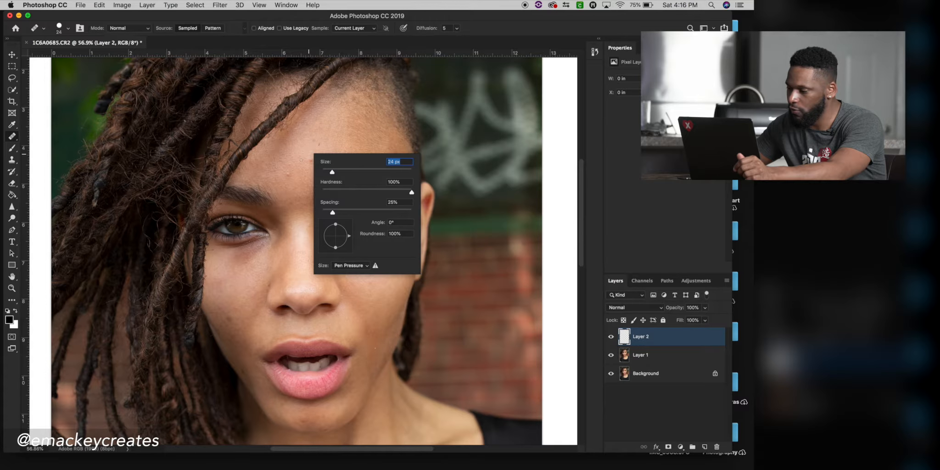
left_click(313, 160)
left_click(434, 163)
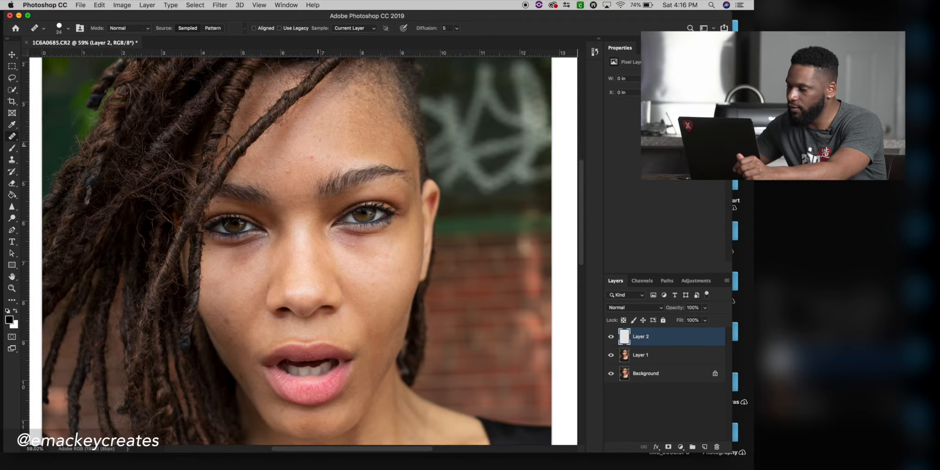
Step: Enlarge the Healing Brush to 40 px for the forehead blemishes and dismiss the source point message
scroll(327, 156, "up", 5)
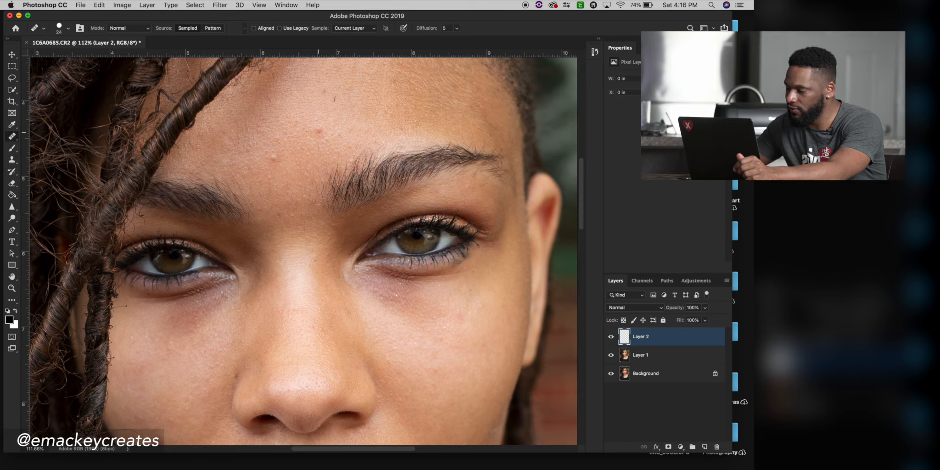
right_click(319, 132)
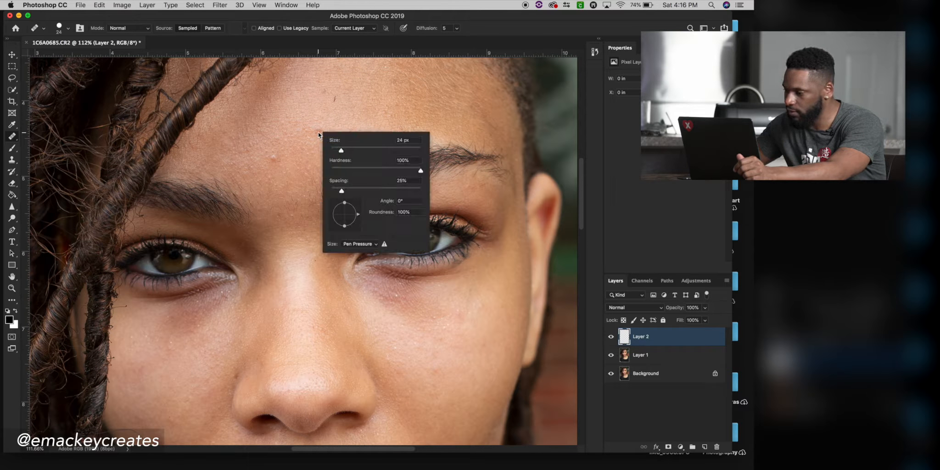
left_click(344, 149)
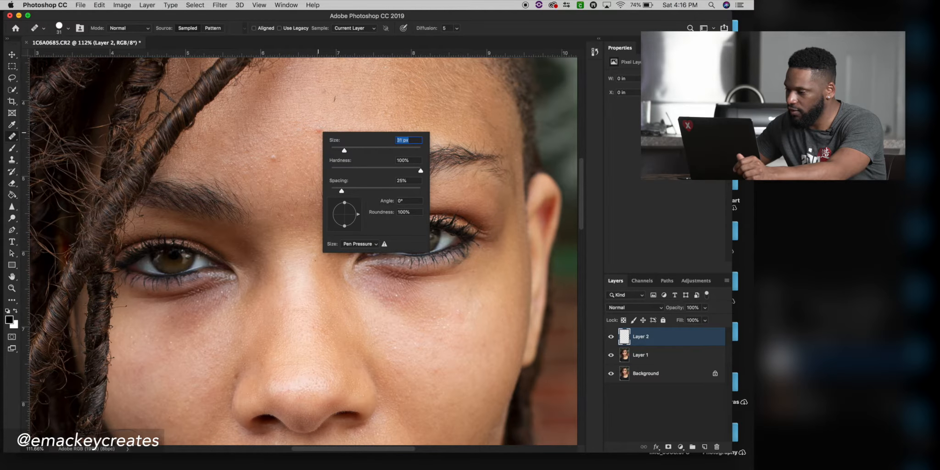
left_click_drag(338, 142, 342, 142)
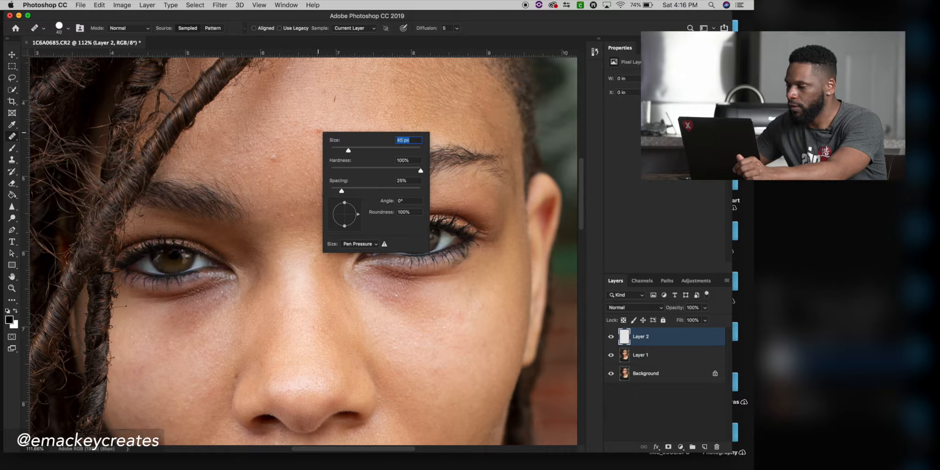
left_click(369, 111)
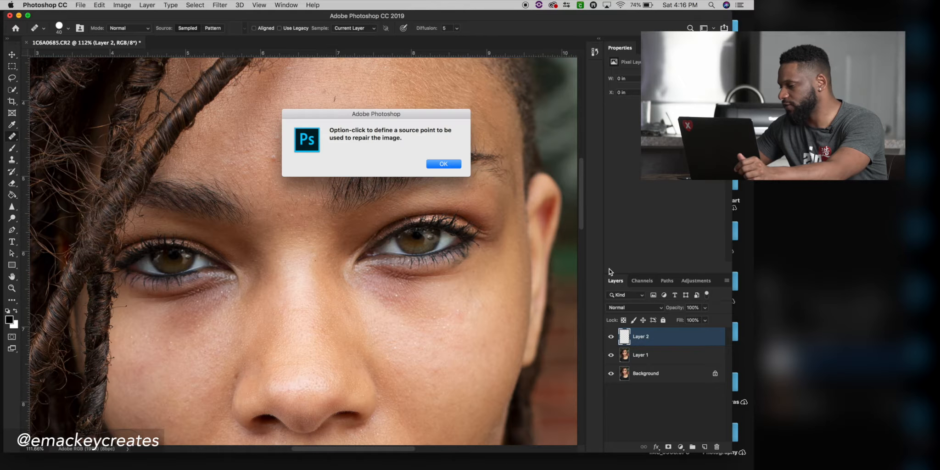
left_click(443, 163)
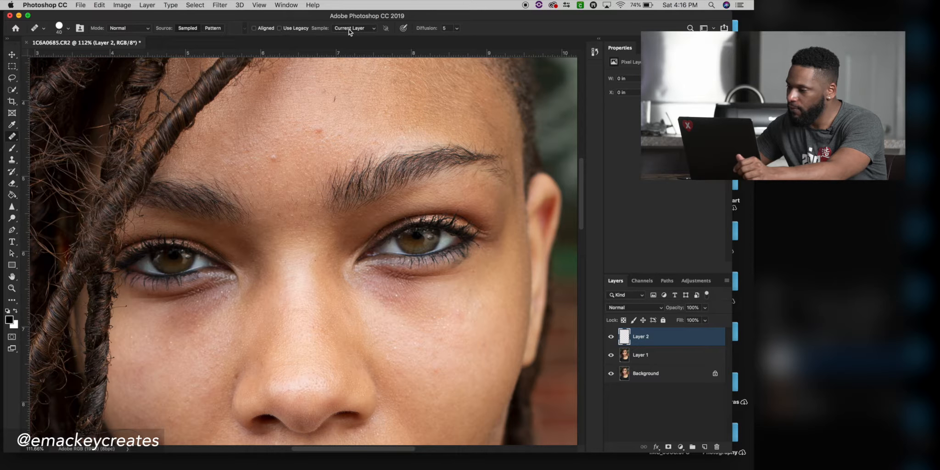
Step: Set the healing sample source to Current & Below and choose the Healing Brush Tool
left_click(374, 30)
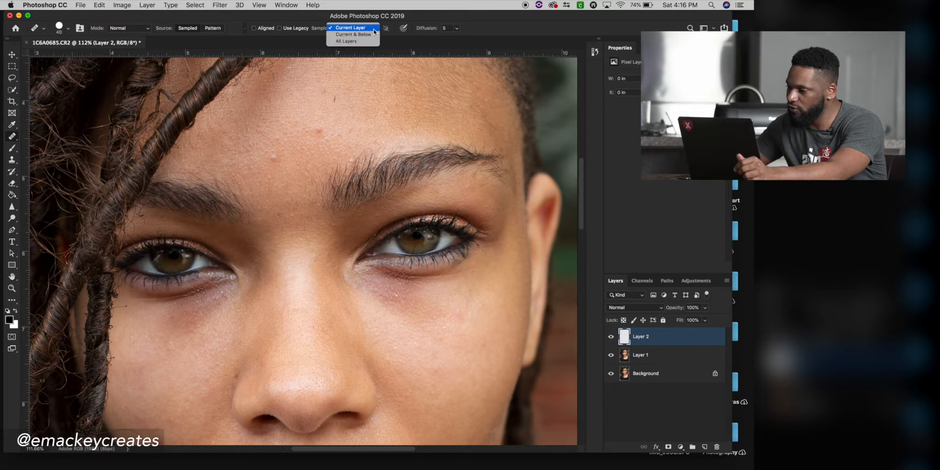
left_click(372, 34)
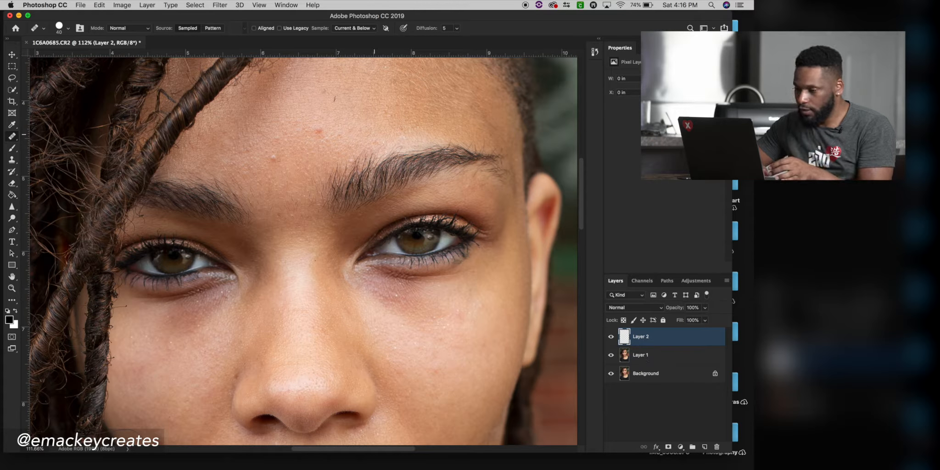
left_click(13, 139)
left_click(55, 144)
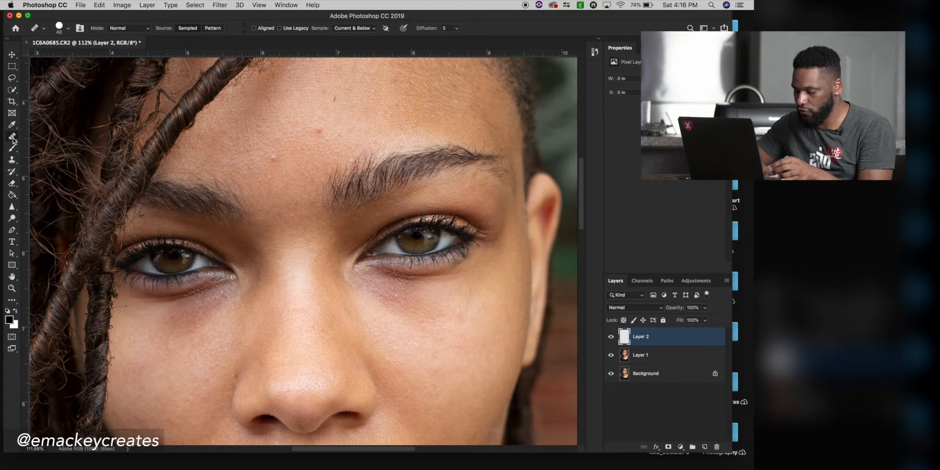
Step: Heal the red spot, dark mark and bumps on the forehead and between the eyebrows using nearby clean skin
left_click(327, 120, "alt")
left_click(318, 131)
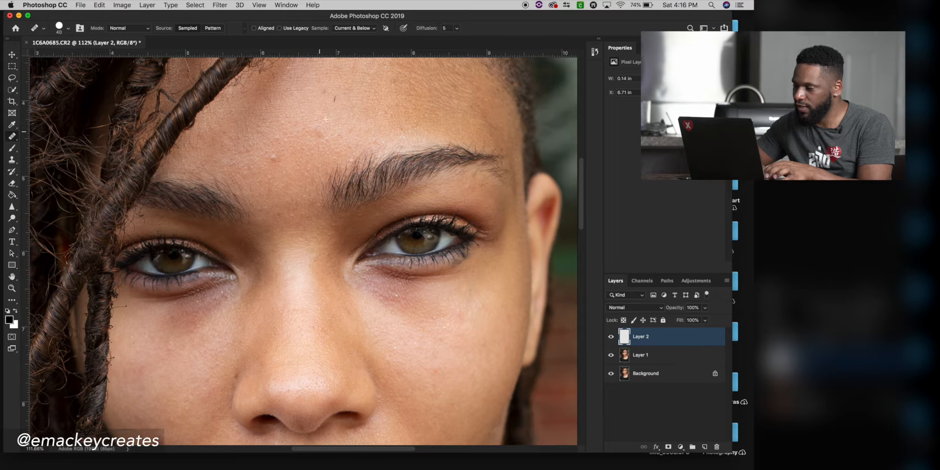
left_click(314, 175)
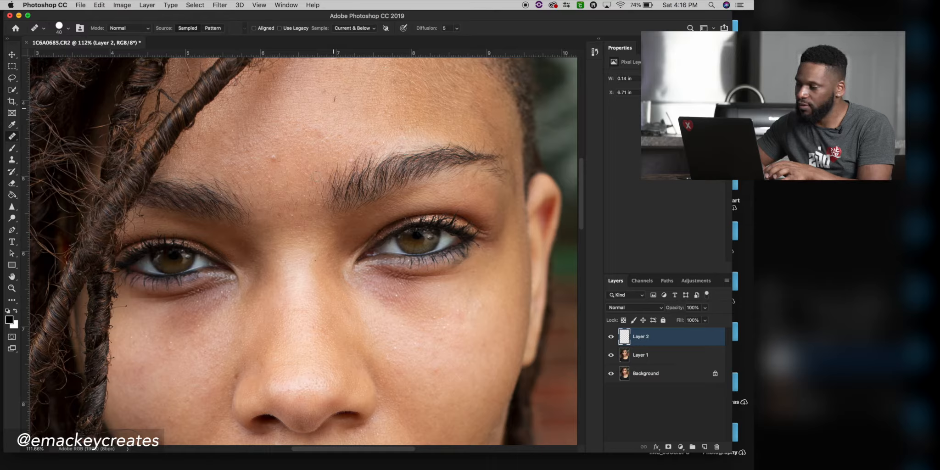
left_click(335, 197)
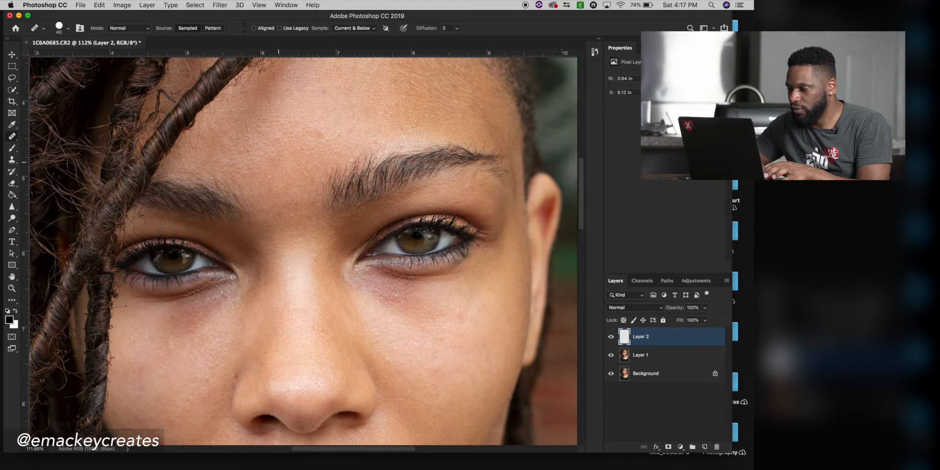
left_click(269, 150)
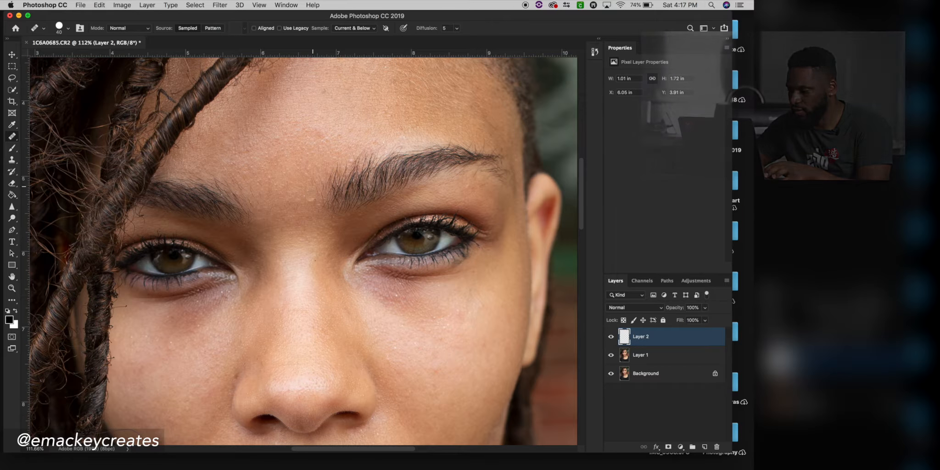
scroll(313, 186, "up", 2)
left_click(508, 106)
Step: Heal the blemishes on both cheeks, around the mouth and on the chin
scroll(514, 171, "down", 3)
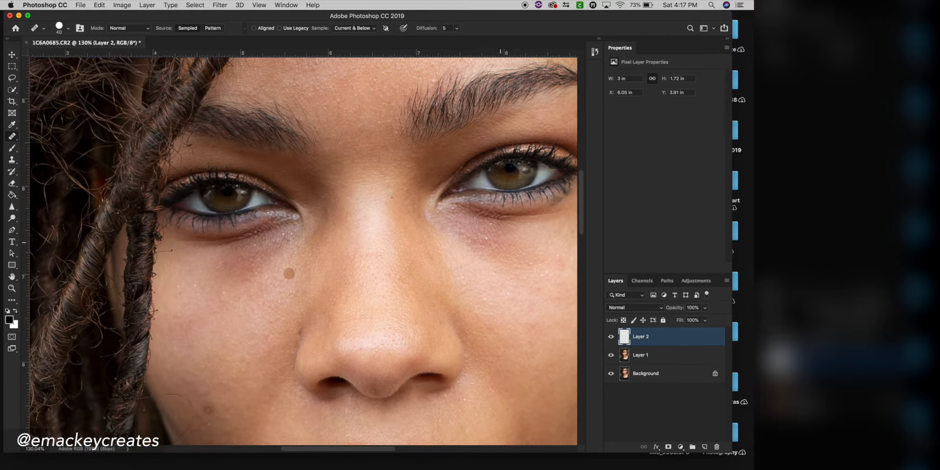
left_click(205, 275)
scroll(289, 272, "down", 8)
left_click(429, 266)
scroll(143, 278, "left", 1)
left_click(110, 201)
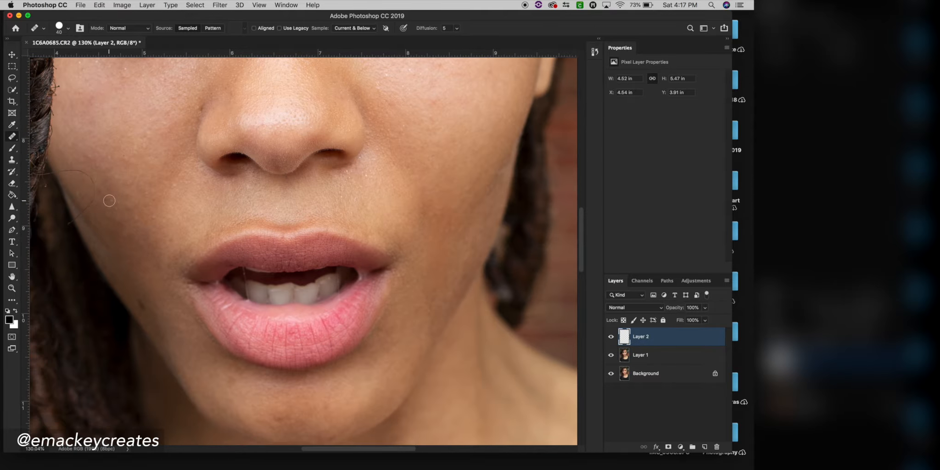
scroll(111, 201, "down", 5)
scroll(111, 201, "left", 3)
left_click(342, 283)
scroll(380, 270, "up", 10)
left_click(269, 254)
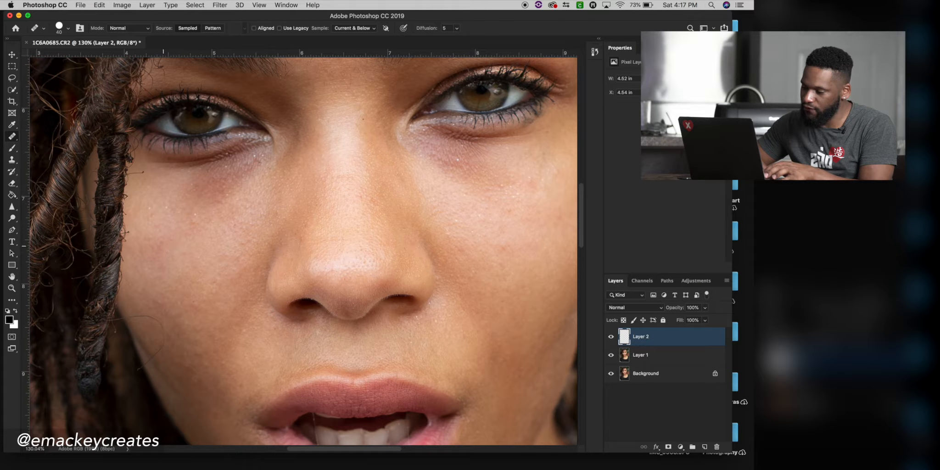
Step: Heal the spots and stray hair on the lower cheek beside the hanging loc, resampling nearby skin as needed
left_click(166, 357, "alt")
mouse_move(156, 354)
left_mouse_down()
mouse_move(171, 331)
mouse_move(154, 318)
mouse_move(167, 319)
mouse_move(130, 317)
left_mouse_up()
left_click(173, 338, "alt")
left_click(168, 318, "alt")
left_click(154, 326, "alt")
left_click(154, 328, "alt")
left_click(182, 359)
Step: Reduce the Healing Brush to 13 px and heal the thin stray hair crossing the lower cheek's edge
scroll(182, 360, "up", 5)
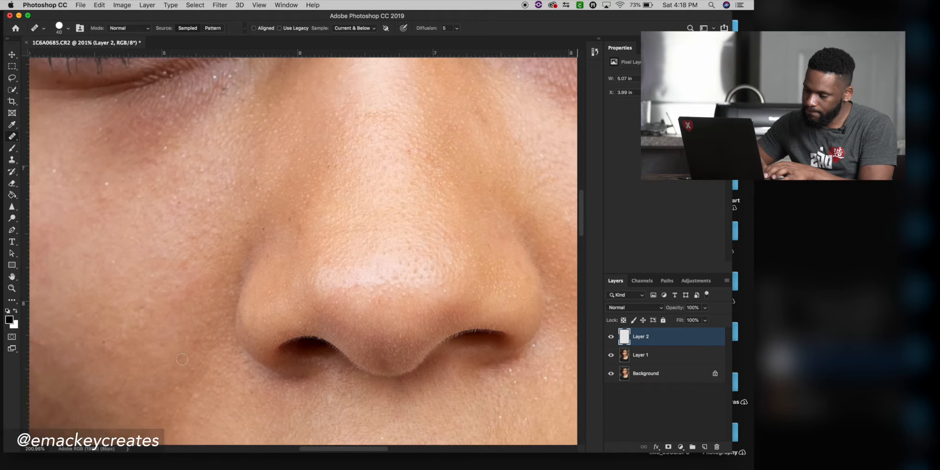
scroll(183, 359, "down", 5)
scroll(182, 360, "left", 3)
scroll(182, 360, "left", 1)
scroll(182, 359, "down", 1)
left_click(178, 347)
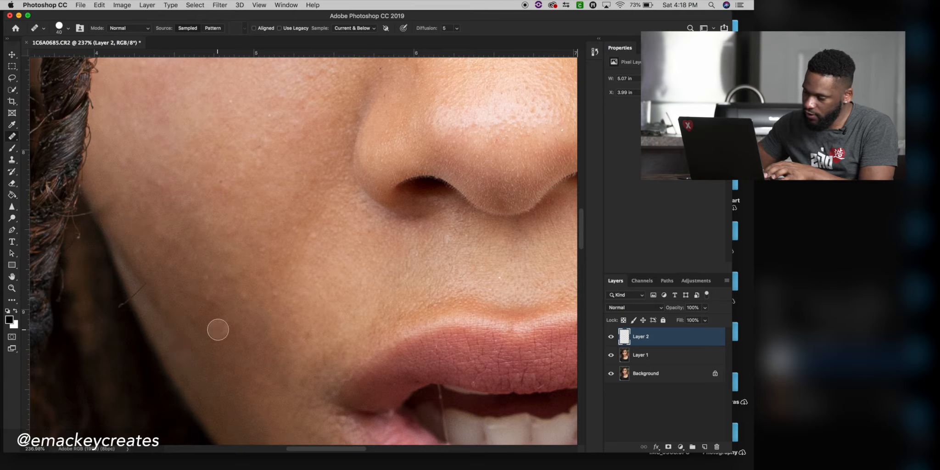
right_click(218, 330)
left_click(235, 346)
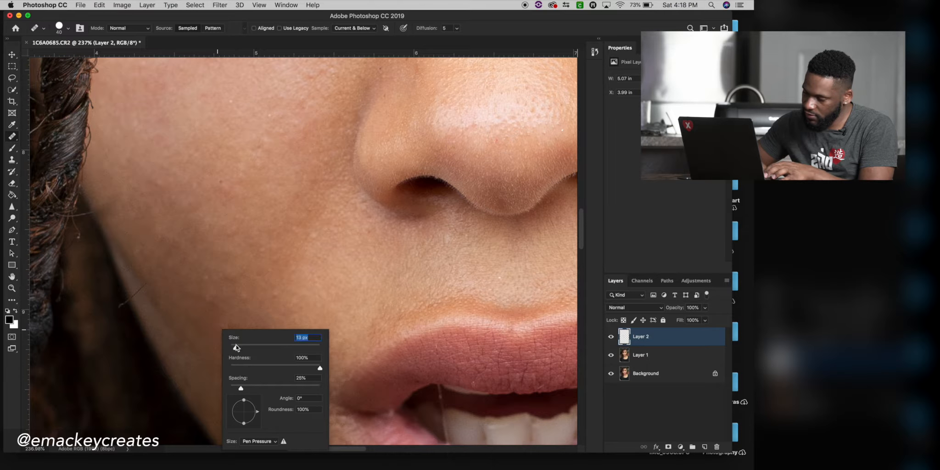
left_click(153, 276)
left_click_drag(153, 275, 135, 297)
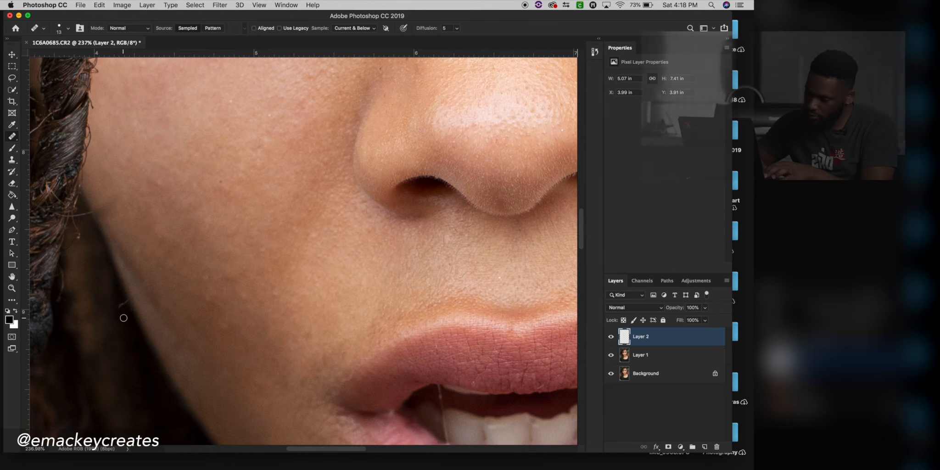
Step: Heal the remaining fine stray hairs and small marks along the side of the face and cheek
scroll(168, 231, "up", 10)
scroll(169, 232, "right", 1)
scroll(169, 232, "up", 10)
scroll(169, 232, "down", 3)
left_click_drag(132, 336, 144, 325)
left_click_drag(174, 275, 178, 290)
scroll(199, 244, "down", 10)
mouse_move(196, 236)
left_mouse_down()
mouse_move(200, 248)
mouse_move(163, 274)
left_mouse_up()
scroll(198, 243, "up", 10)
left_click_drag(172, 266, 182, 284)
Step: Examine the locs, forehead and face from full view and up close for remaining stray hairs and blemishes
scroll(172, 288, "down", 10)
scroll(203, 334, "up", 5)
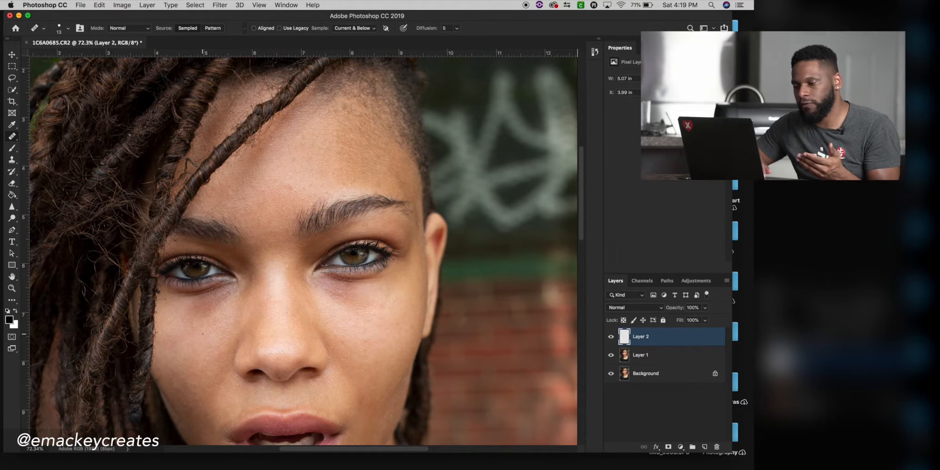
scroll(203, 334, "up", 2)
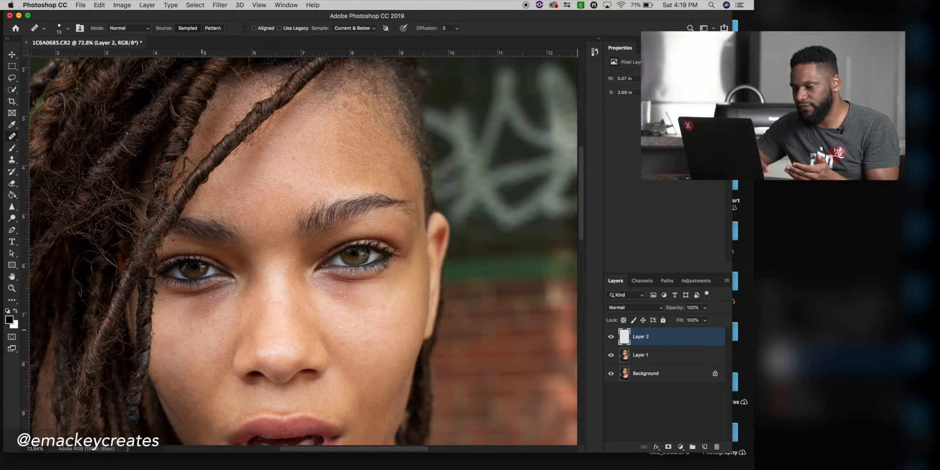
scroll(200, 334, "left", 4)
scroll(195, 334, "up", 1)
scroll(196, 324, "up", 3)
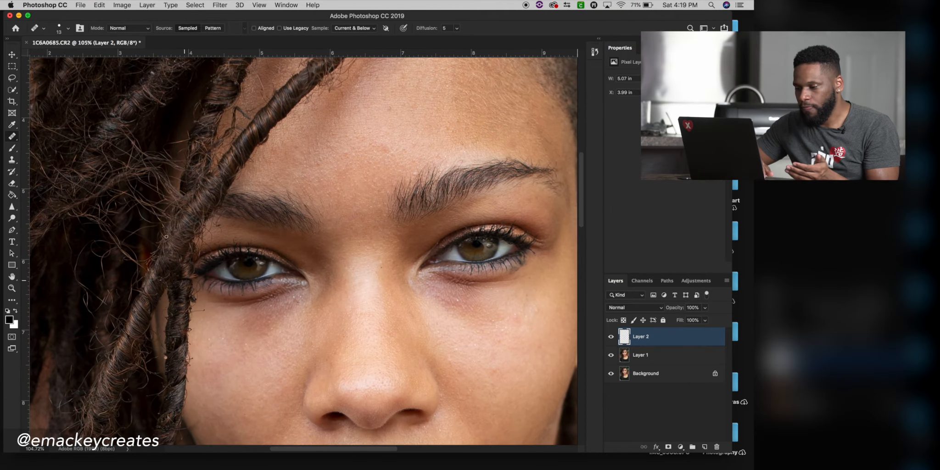
scroll(108, 180, "left", 5)
scroll(92, 180, "up", 1)
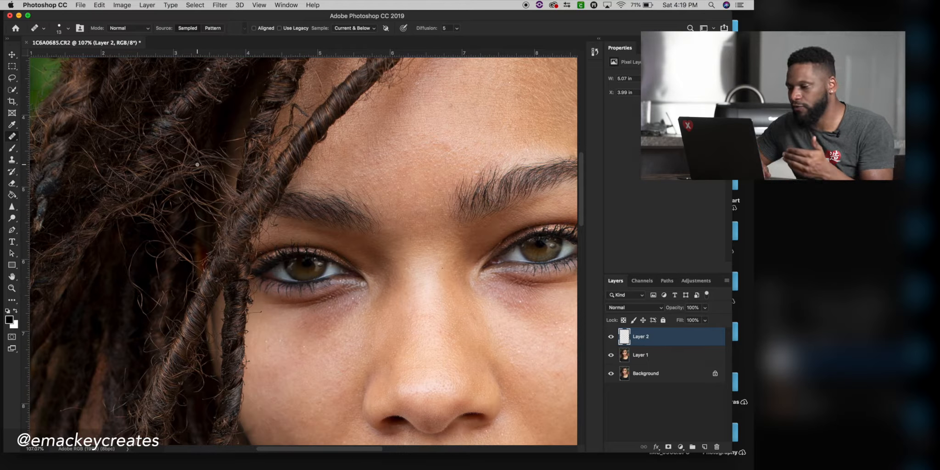
scroll(198, 164, "down", 8)
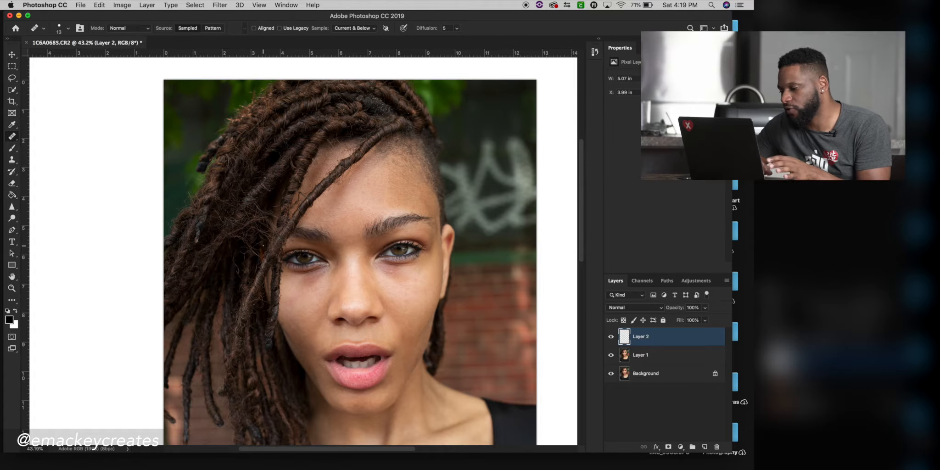
scroll(263, 245, "up", 3)
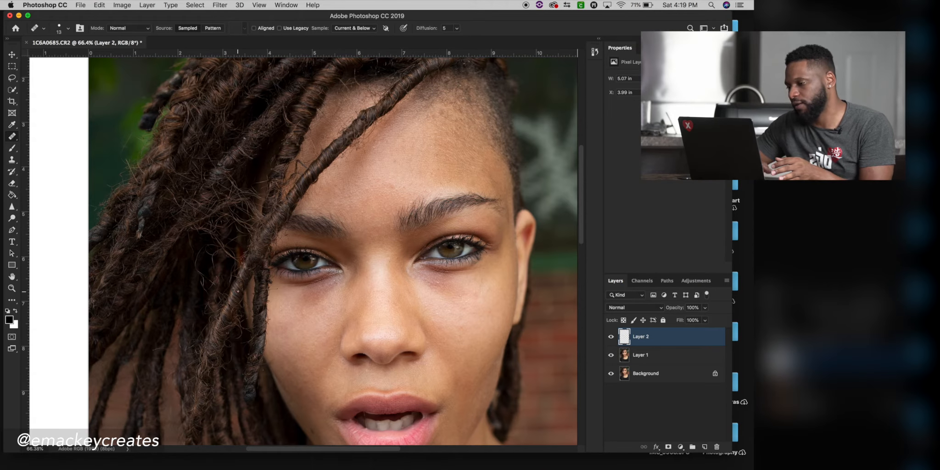
scroll(307, 251, "down", 3)
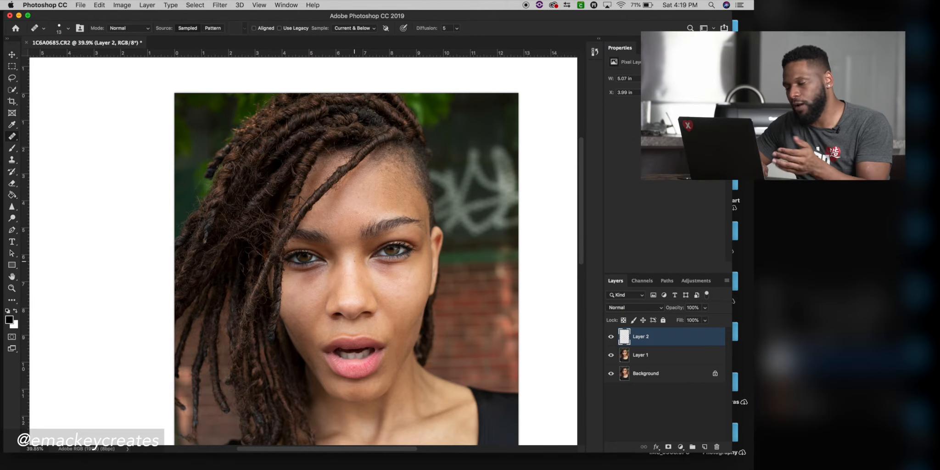
scroll(354, 261, "up", 4)
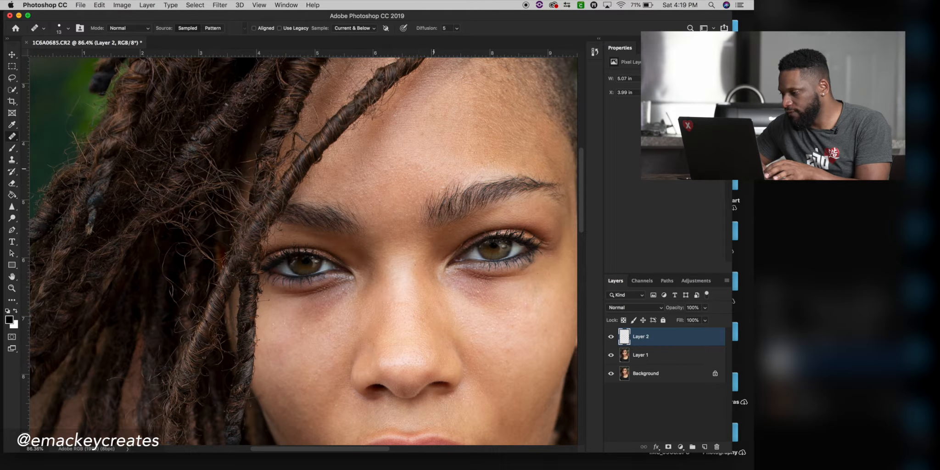
scroll(303, 257, "down", 3)
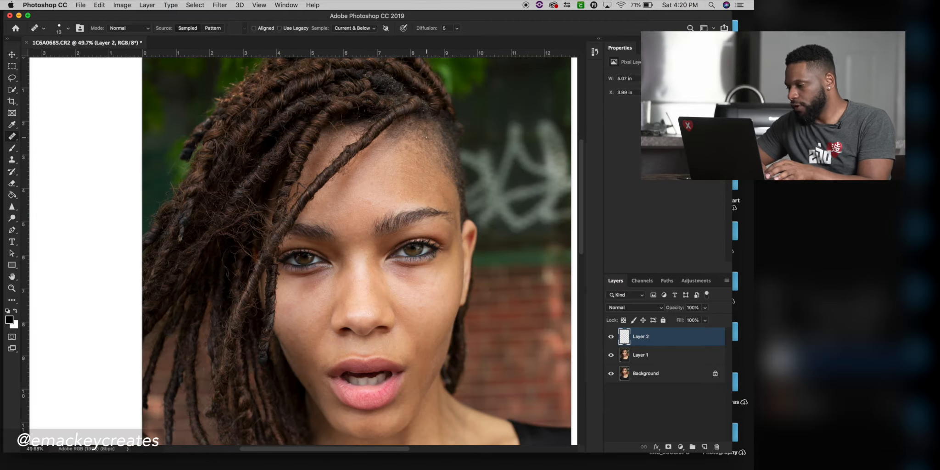
scroll(336, 381, "up", 4)
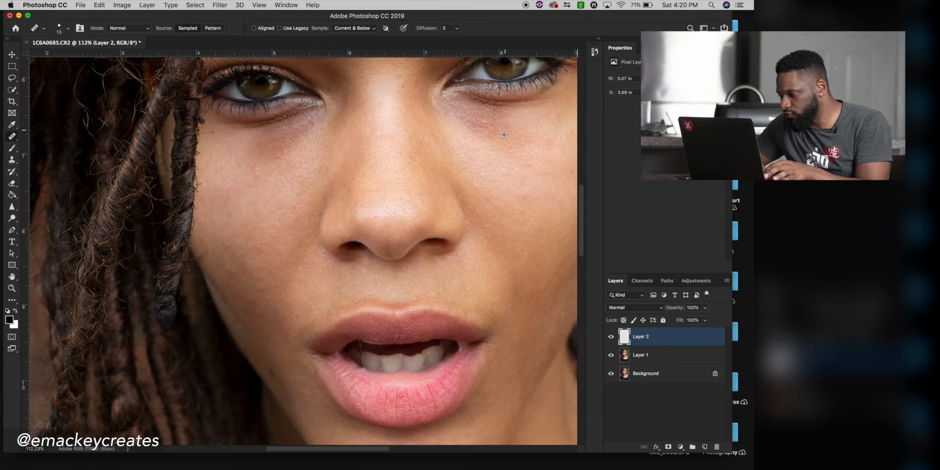
Step: Set the Healing Brush to 23 px and sample clean skin to heal the marks on the upper chest
scroll(303, 250, "down", 10)
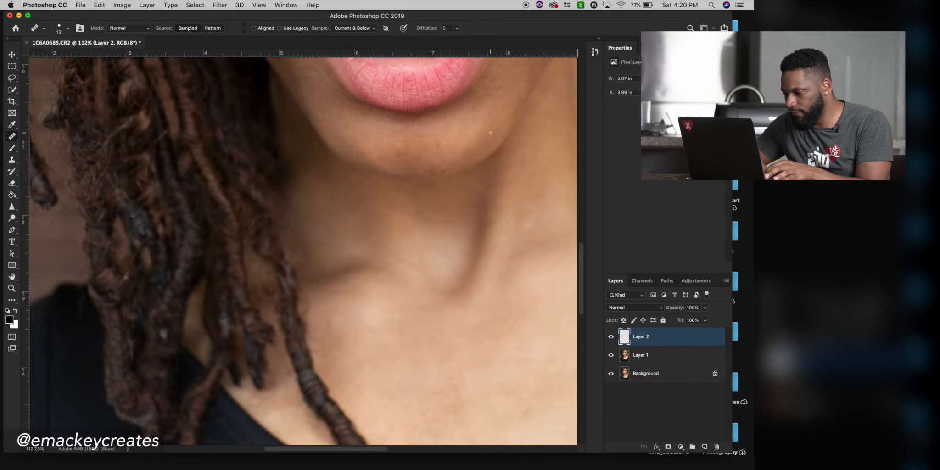
scroll(363, 129, "up", 5)
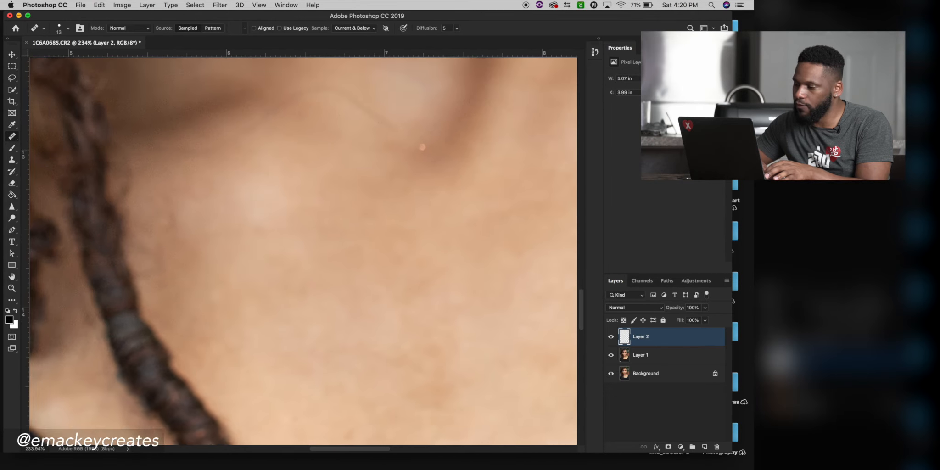
right_click(380, 148)
left_click(403, 164)
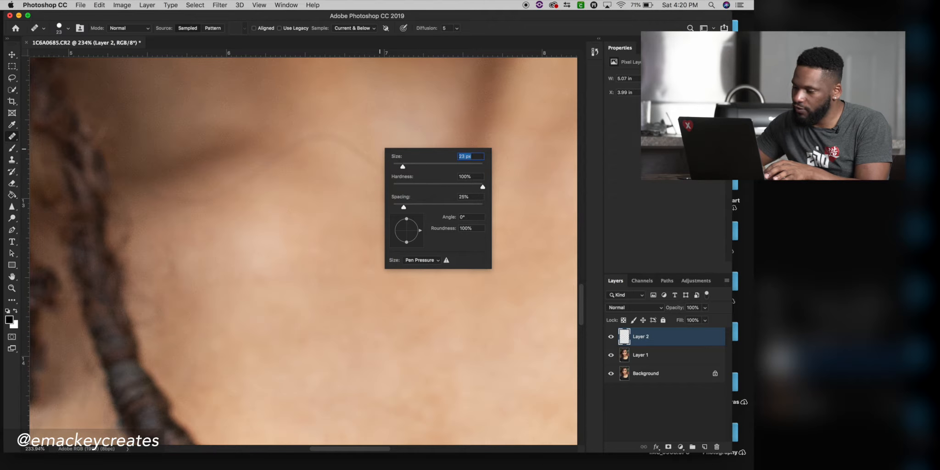
left_click(168, 229, "alt")
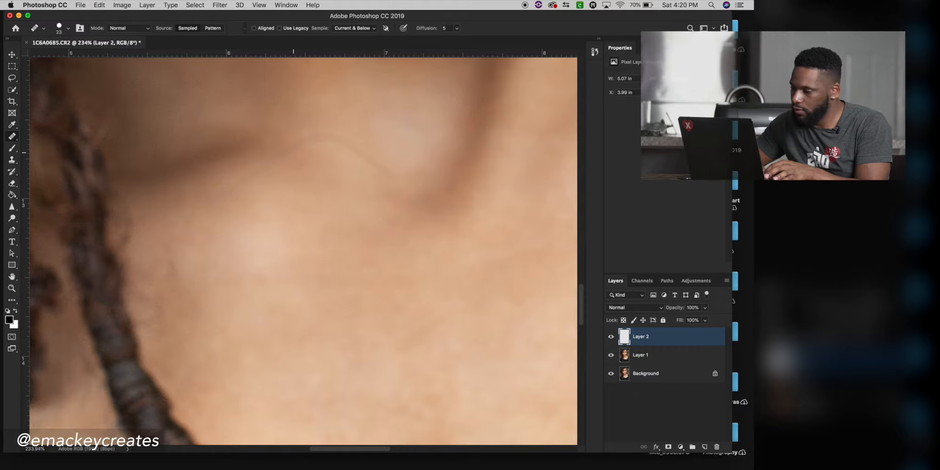
Step: Heal the spots on the lower chest just above the shirt's neckline
scroll(288, 155, "down", 10)
scroll(288, 155, "right", 8)
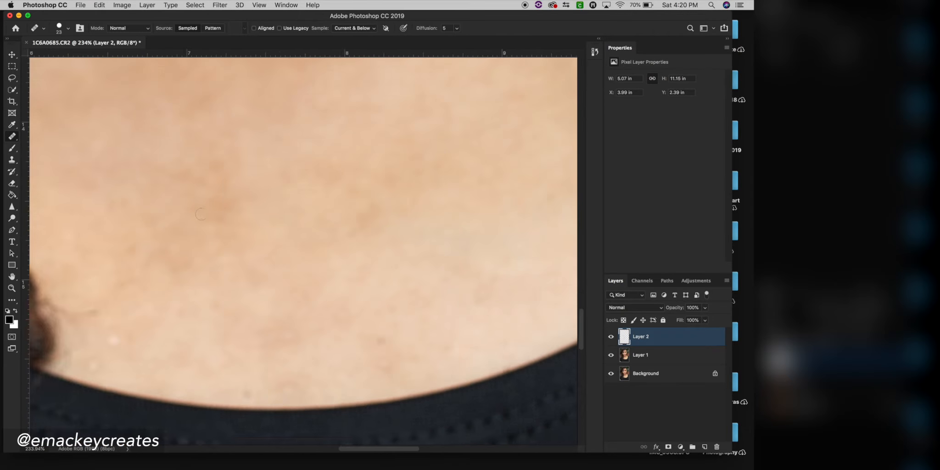
left_click(335, 350)
scroll(336, 349, "left", 8)
scroll(245, 361, "down", 10)
Step: Examine the upper lip, nose, face, chest and black shirt for remaining specks and blemishes
scroll(246, 360, "up", 8)
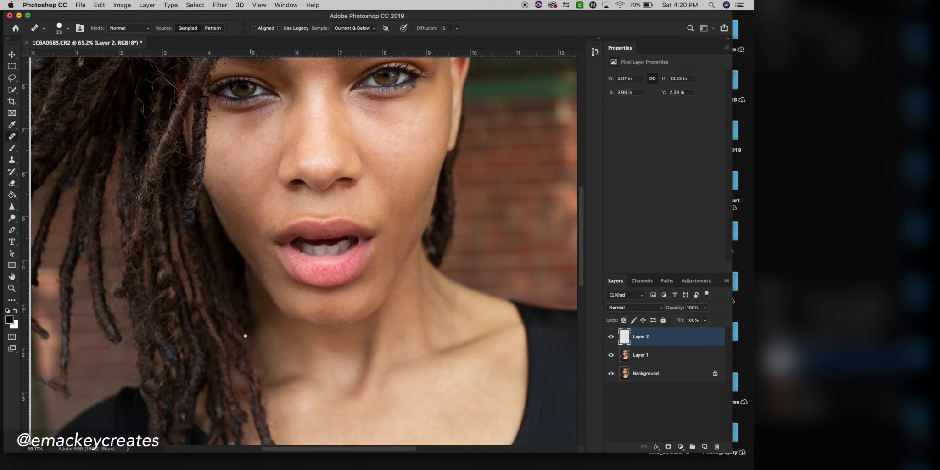
scroll(245, 336, "up", 8)
scroll(122, 311, "up", 8)
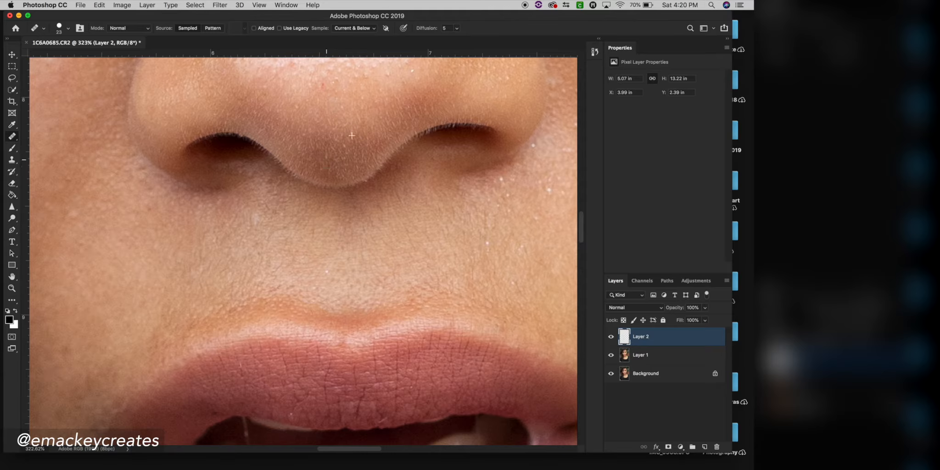
scroll(294, 243, "down", 5)
scroll(330, 191, "down", 5)
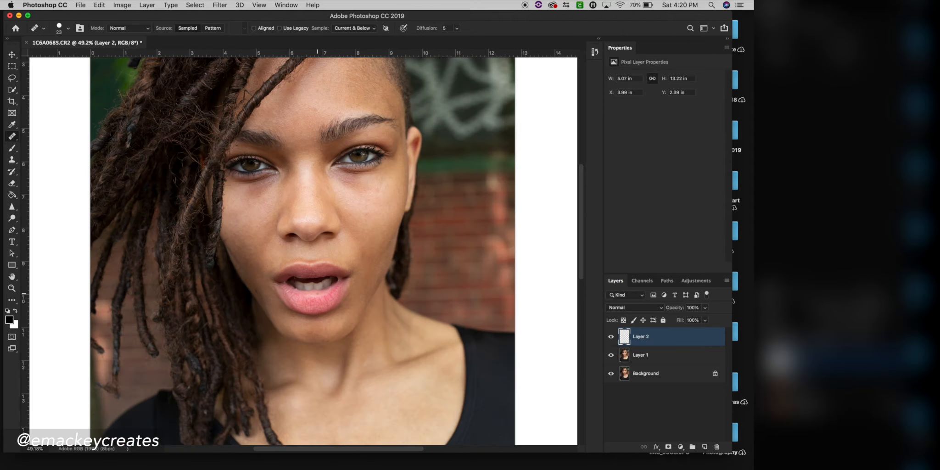
scroll(322, 322, "up", 2)
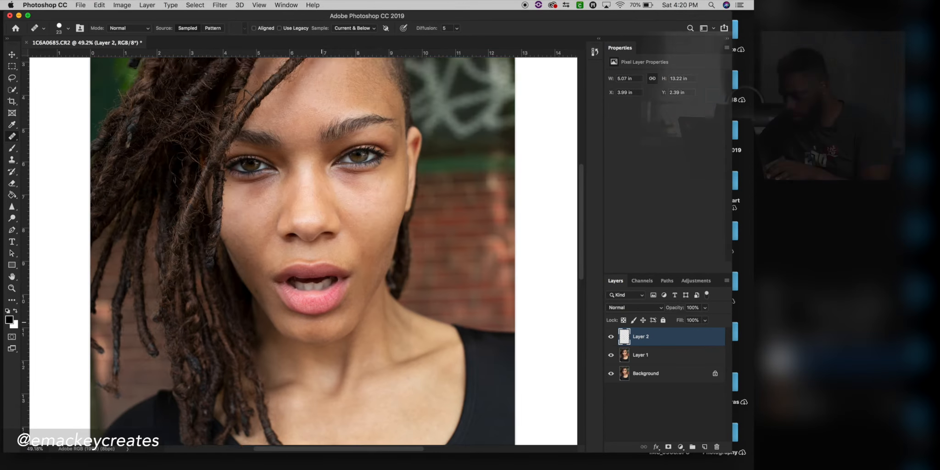
scroll(322, 323, "down", 6)
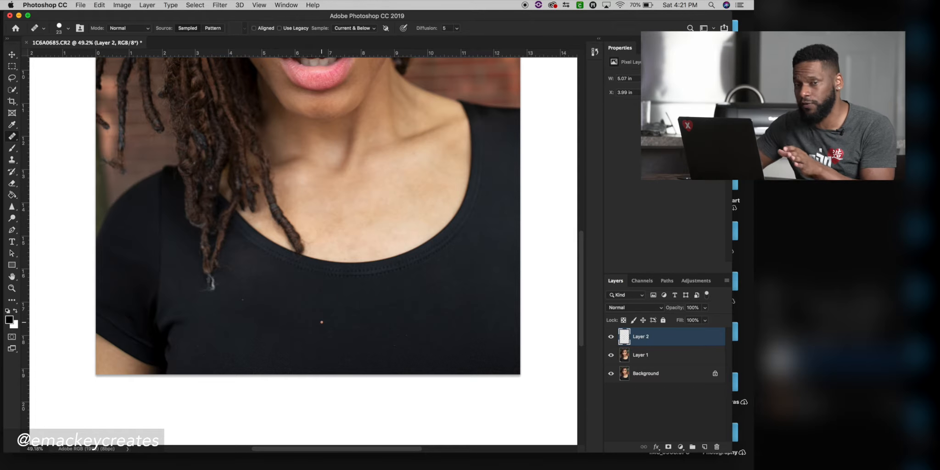
scroll(322, 322, "up", 5)
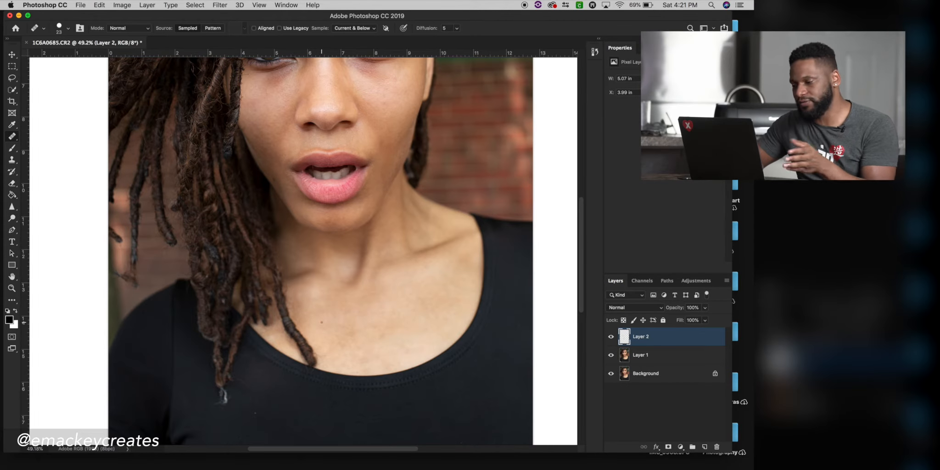
Step: Sample clean black shirt fabric with the Healing Brush and heal across the frayed white tip of the lowest loc on Layer 2
scroll(294, 370, "up", 6)
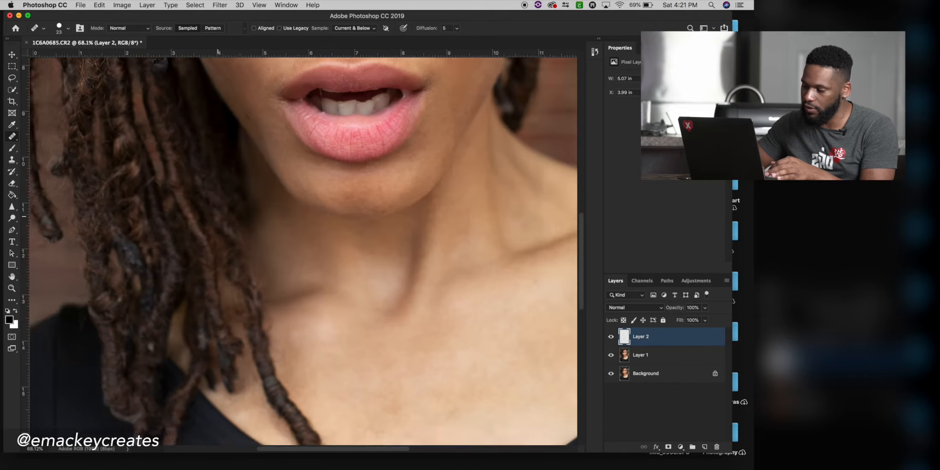
scroll(293, 370, "down", 5)
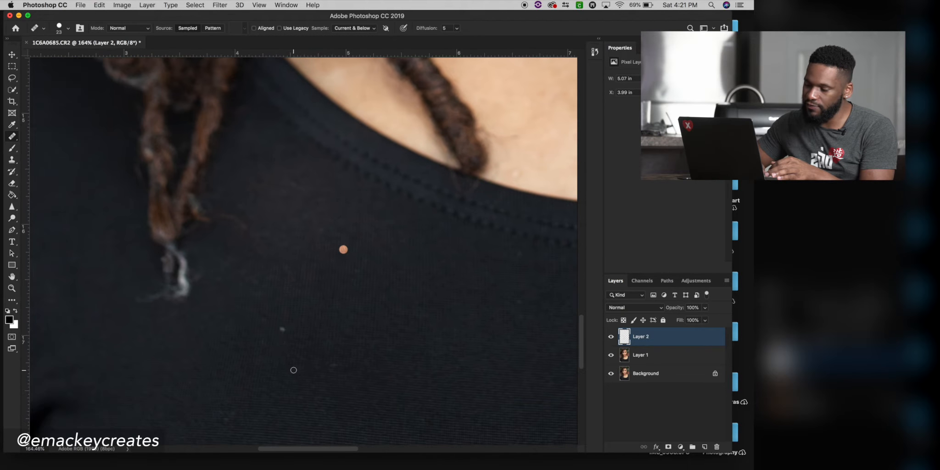
scroll(214, 271, "down", 3)
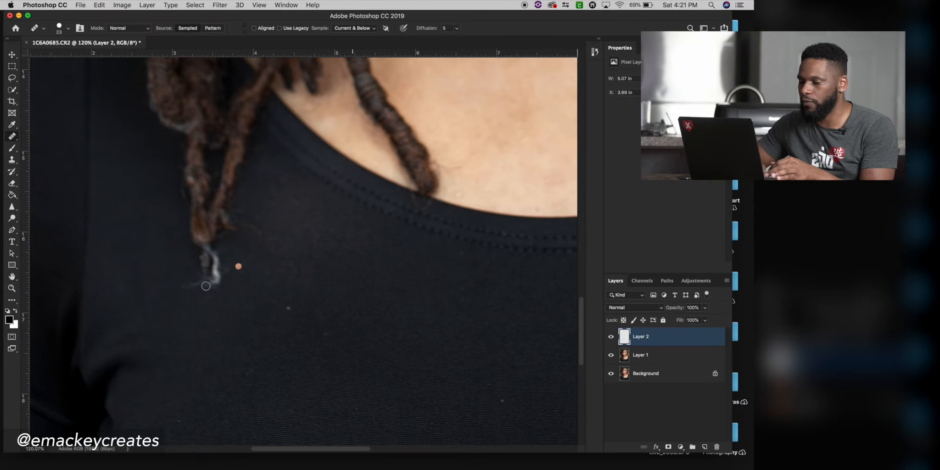
scroll(230, 278, "up", 1)
scroll(230, 278, "left", 1)
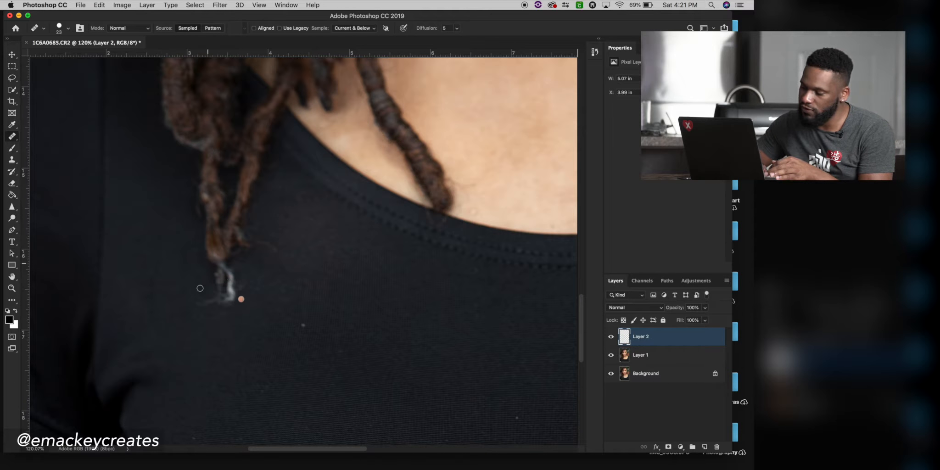
left_click(217, 322, "alt")
left_click_drag(201, 300, 226, 307)
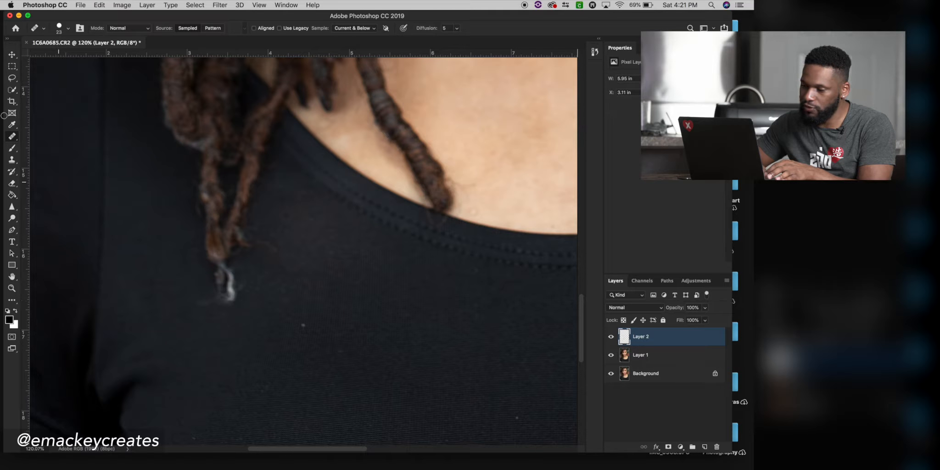
Step: Try to patch the frayed white loc tip with the Patch Tool on Layer 2, using nearby shirt fabric
left_click(13, 138)
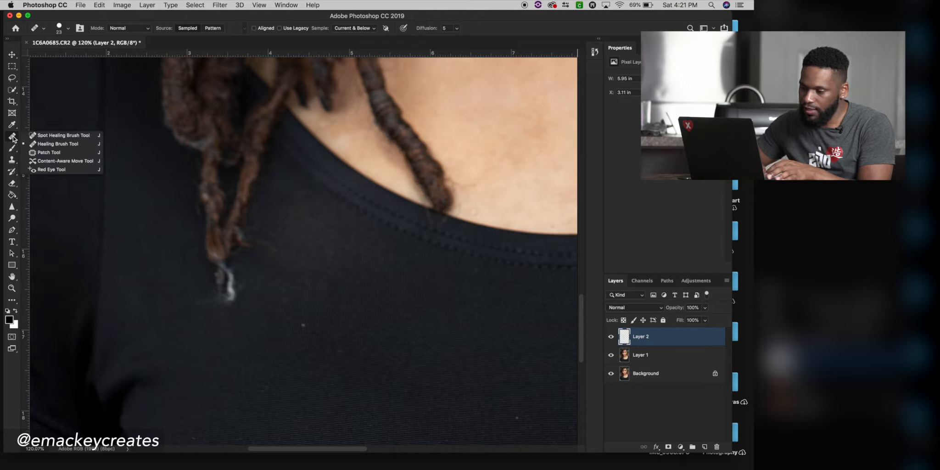
left_click(36, 153)
mouse_move(243, 307)
left_mouse_down()
mouse_move(238, 269)
mouse_move(210, 266)
mouse_move(205, 298)
mouse_move(219, 310)
mouse_move(282, 299)
left_mouse_up()
key("super+d")
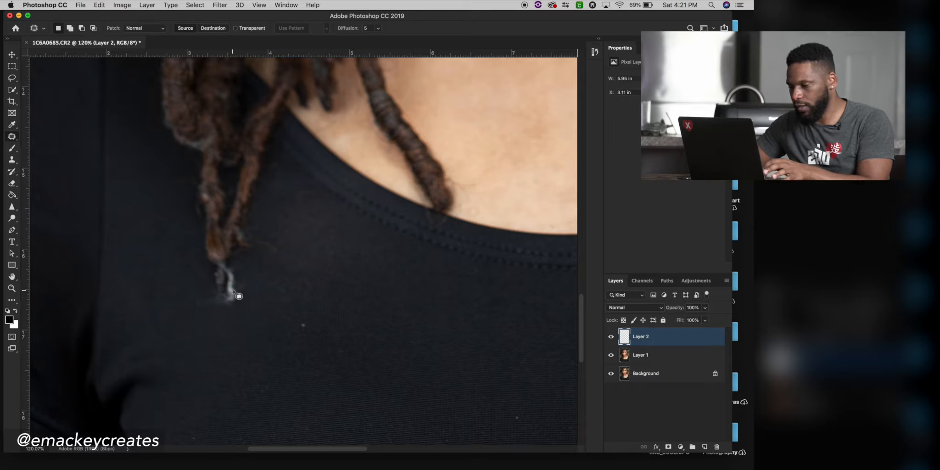
Step: Patch the frayed white loc tip on Layer 1 with clean shirt fabric beside it, using the Patch Tool, and deselect
left_click(636, 359)
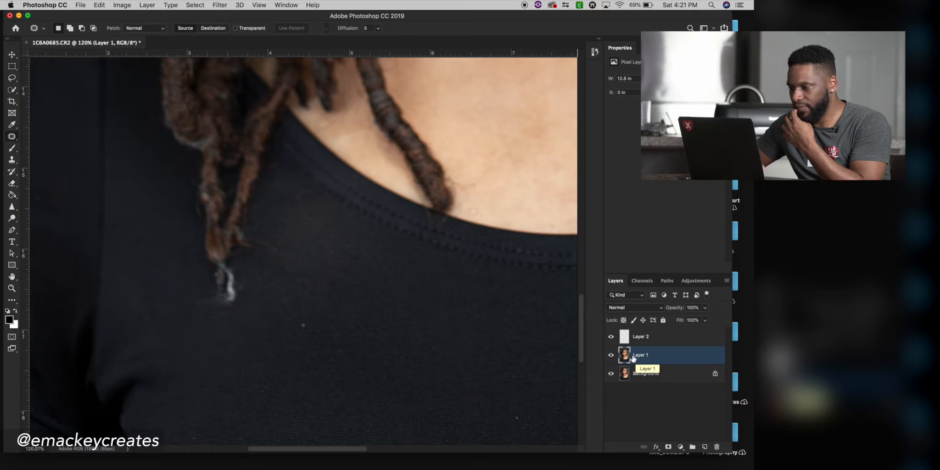
left_click(643, 340)
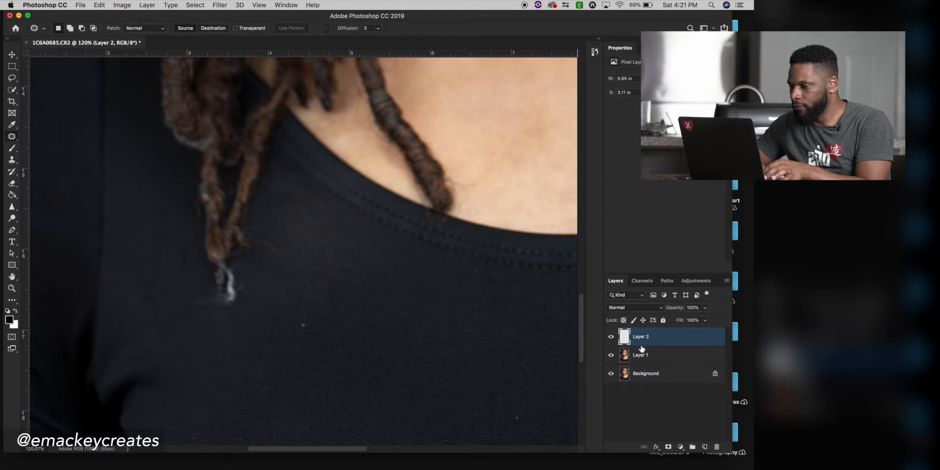
left_click(640, 357)
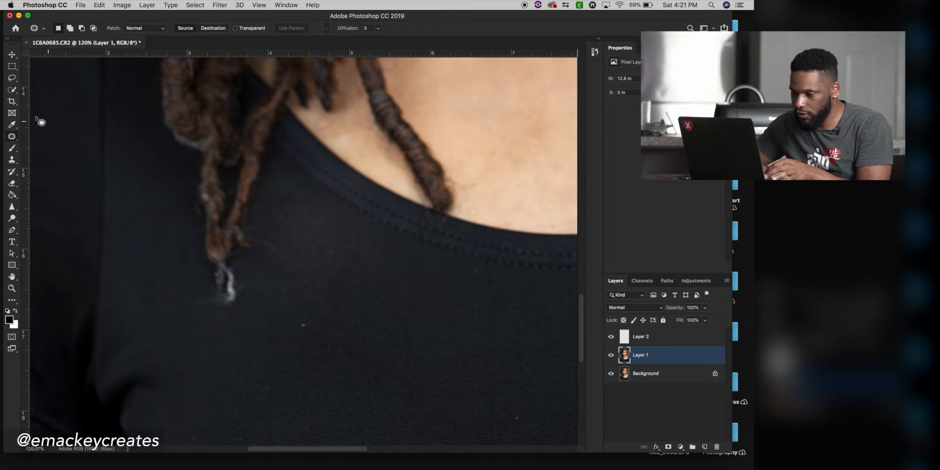
right_click(14, 137)
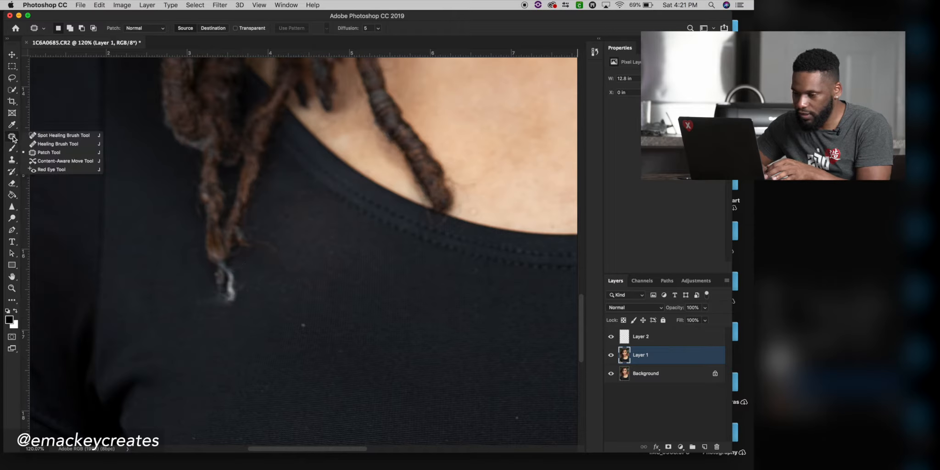
left_click(46, 152)
mouse_move(247, 278)
left_mouse_down()
mouse_move(232, 267)
mouse_move(196, 284)
mouse_move(196, 312)
mouse_move(248, 293)
mouse_move(247, 272)
mouse_move(275, 322)
mouse_move(240, 314)
left_mouse_up()
left_click_drag(287, 292, 309, 293)
key("super+d")
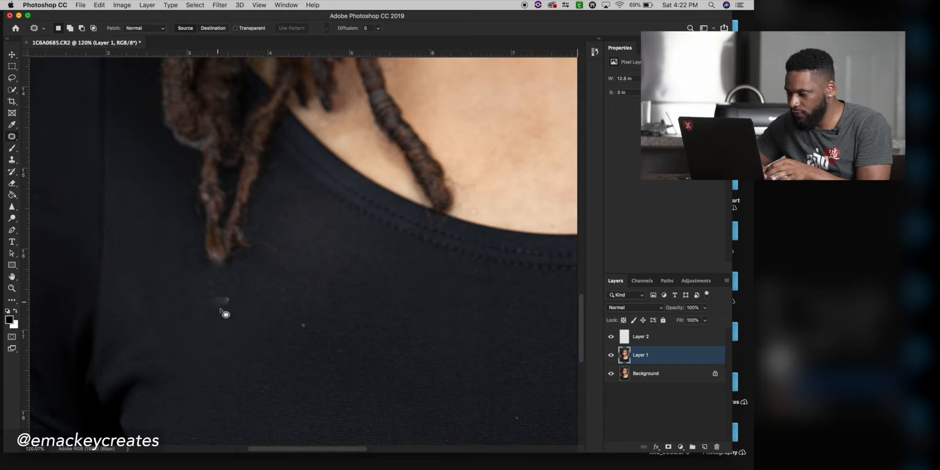
Step: Hide Layer 1 and Background, and delete the dark healing stroke over the shirt from Layer 2 with a rectangular selection
left_click(612, 356)
left_click(612, 374)
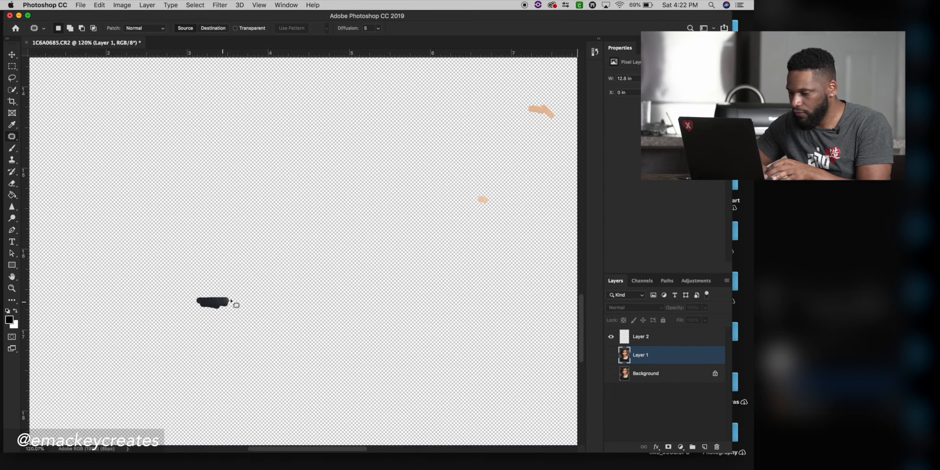
left_click(13, 66)
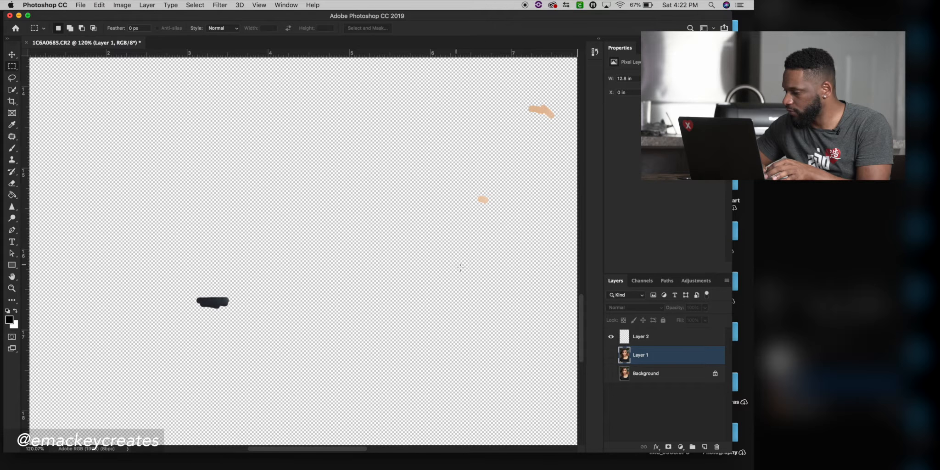
left_click(643, 340)
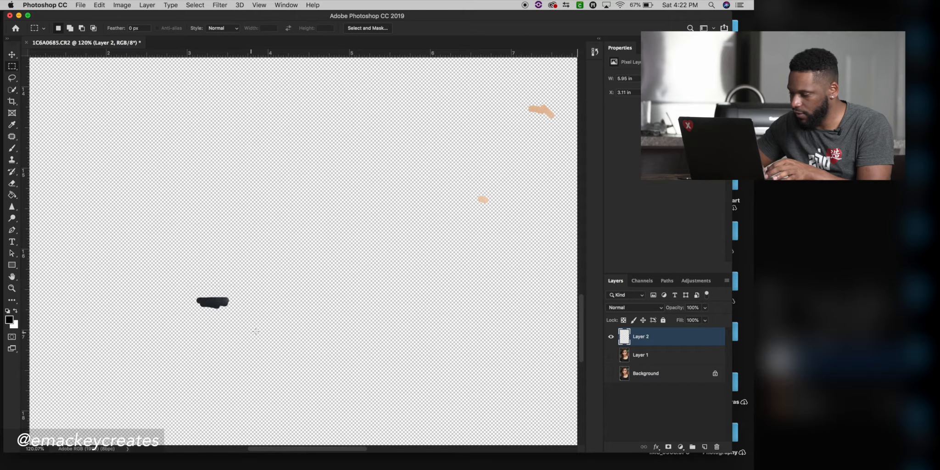
left_click_drag(186, 289, 256, 332)
key("Delete")
Step: Examine the remaining healing strokes on Layer 2 by themselves, from the chest up to the forehead
scroll(331, 324, "down", 5)
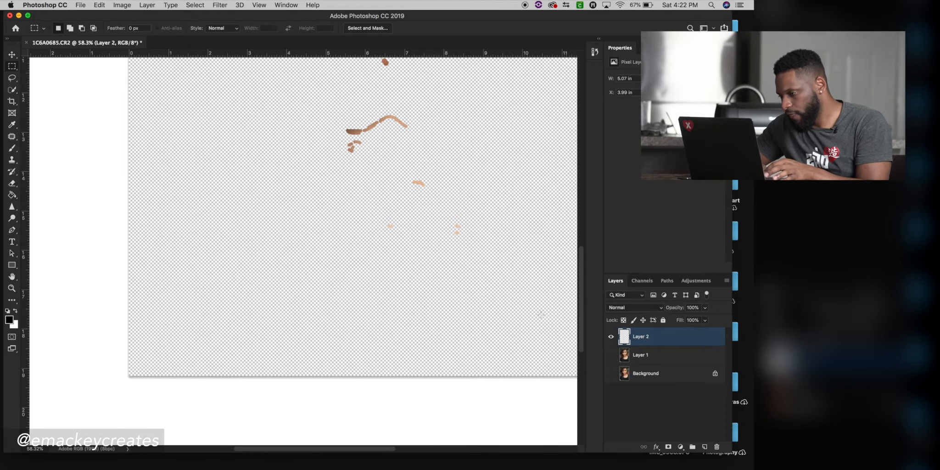
scroll(463, 279, "down", 4)
scroll(463, 279, "up", 3)
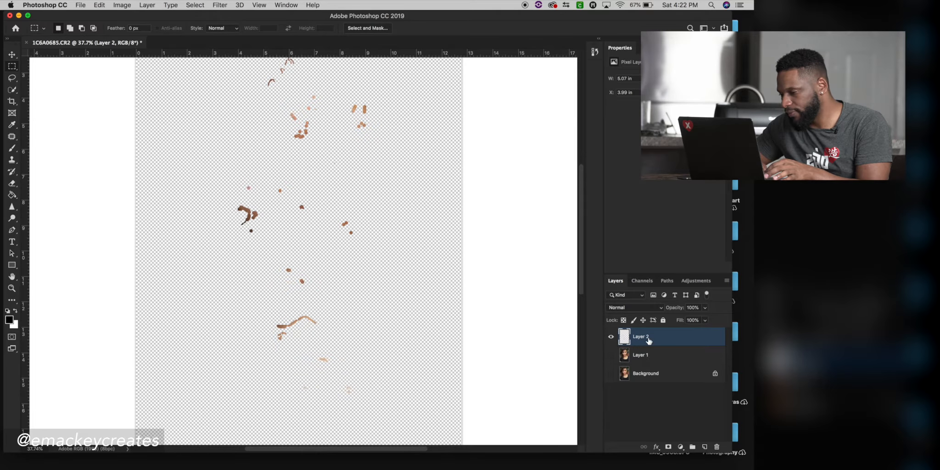
scroll(351, 256, "up", 4)
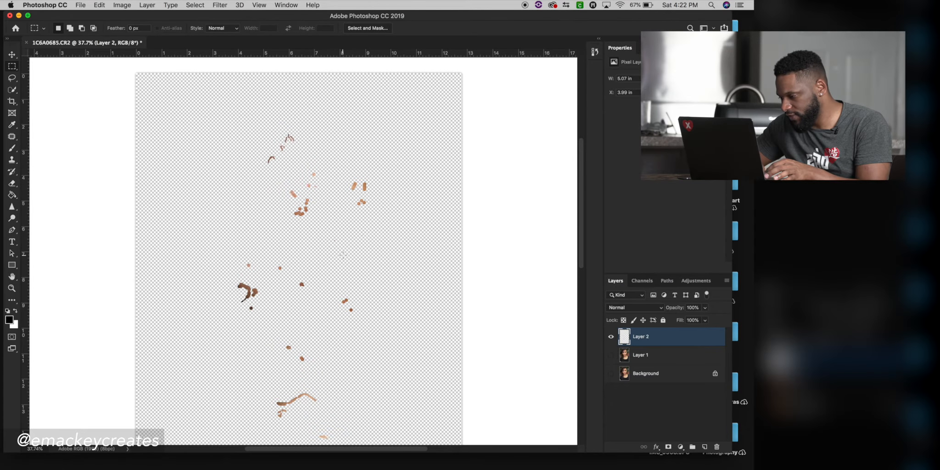
scroll(343, 255, "up", 5)
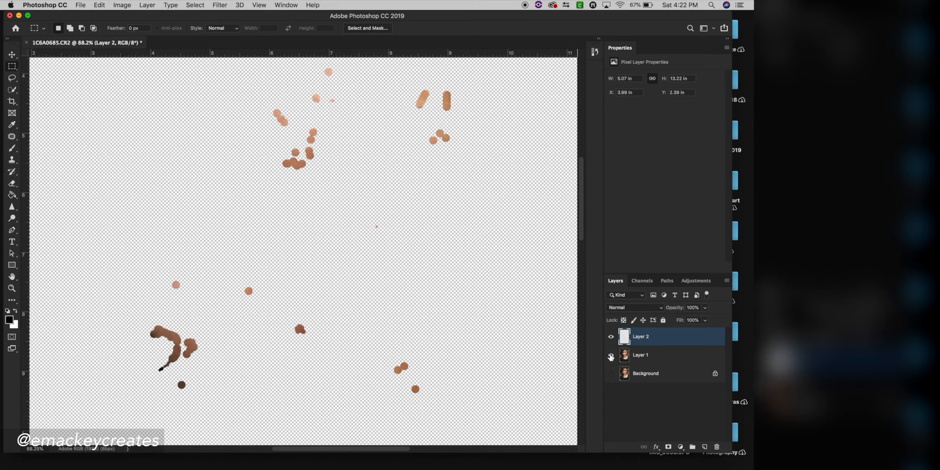
Step: Show Layer 1 again and toggle Layer 2's visibility to compare the portrait with and without the healing
left_click(610, 355)
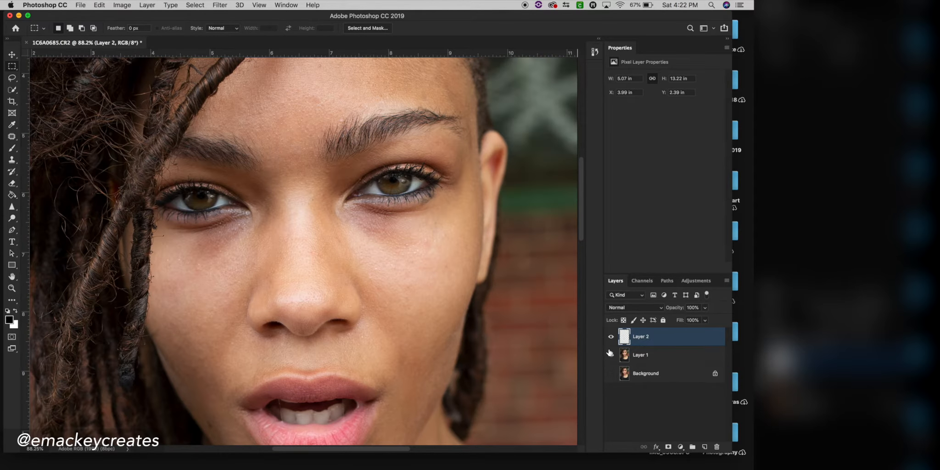
left_click(610, 337)
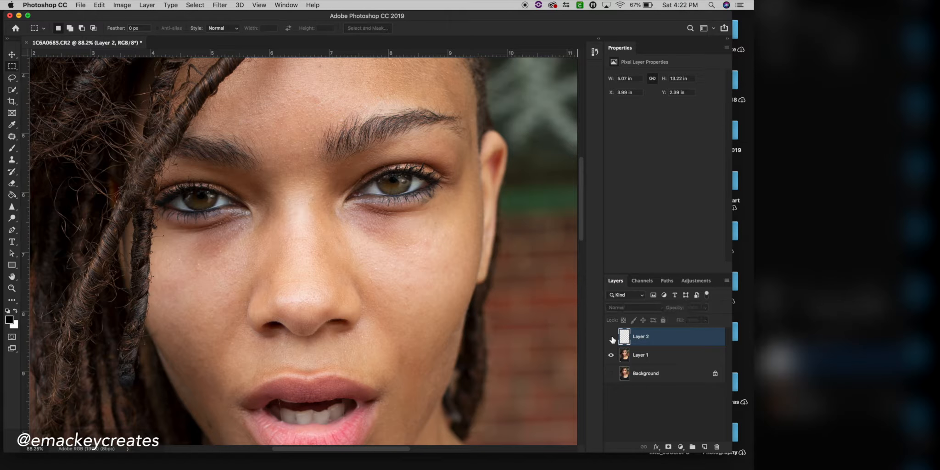
left_click(611, 337)
scroll(445, 264, "down", 3)
scroll(445, 265, "down", 2)
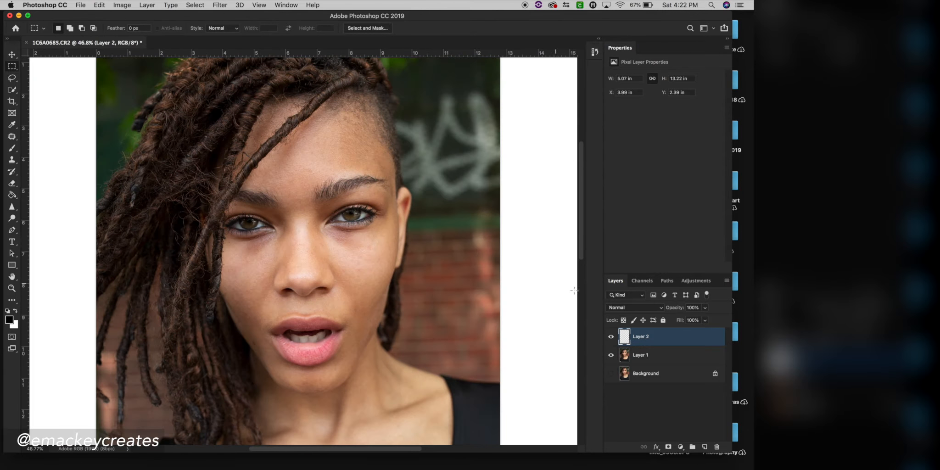
left_click(611, 336)
left_click(611, 337)
scroll(406, 248, "down", 5)
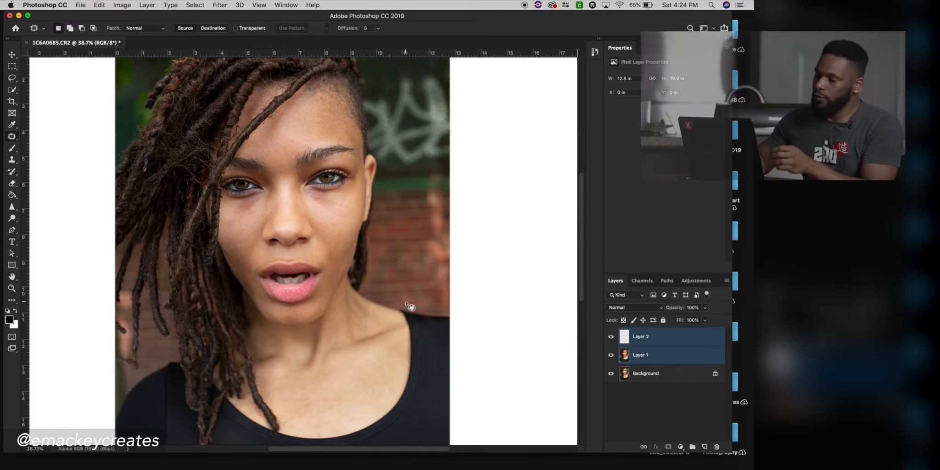
Step: Compare the forehead, eyes, cheeks and mouth up close with Layer 2 hidden and shown
scroll(410, 305, "up", 2)
scroll(410, 305, "up", 4)
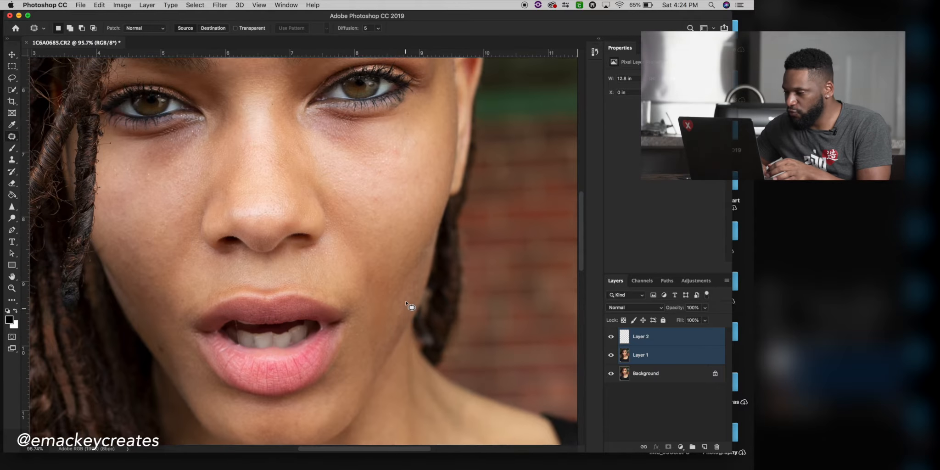
scroll(410, 306, "up", 1)
scroll(410, 305, "up", 5)
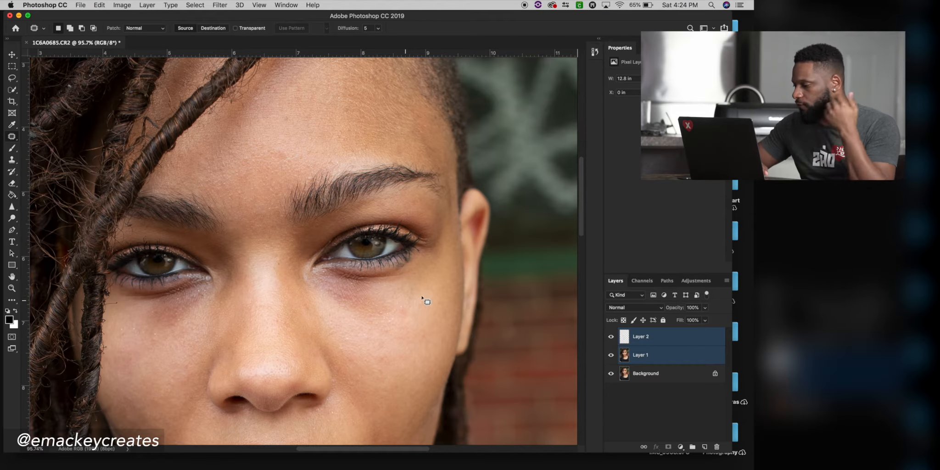
left_click(611, 337)
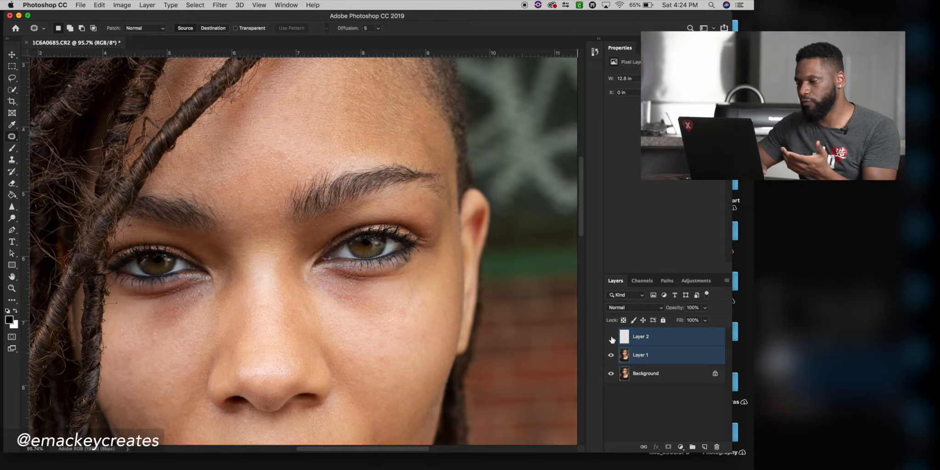
left_click(611, 337)
scroll(116, 244, "down", 5)
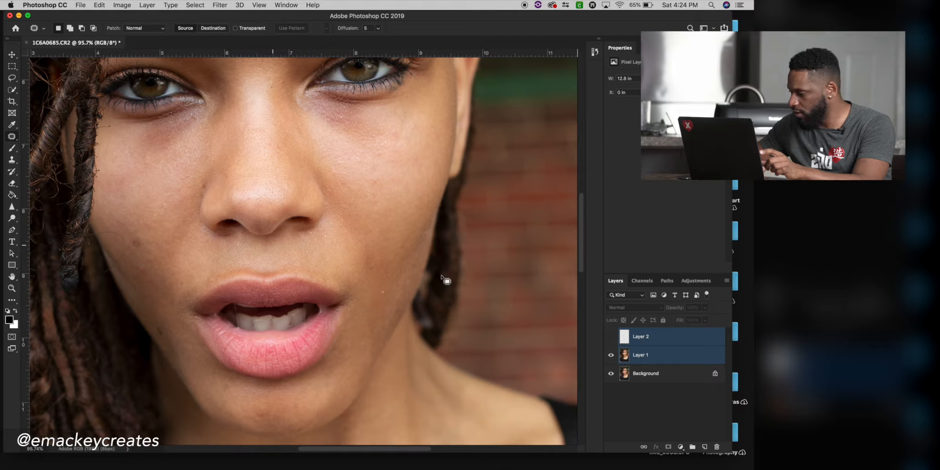
left_click(611, 338)
left_click(611, 338)
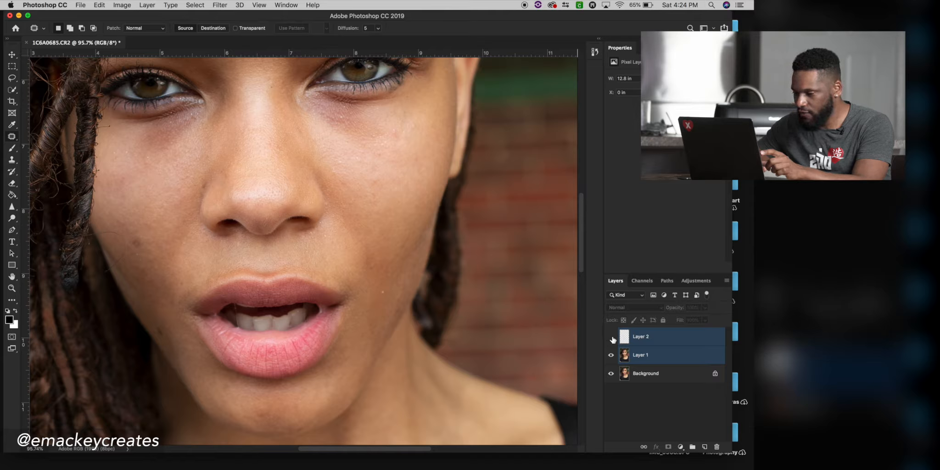
left_click(612, 338)
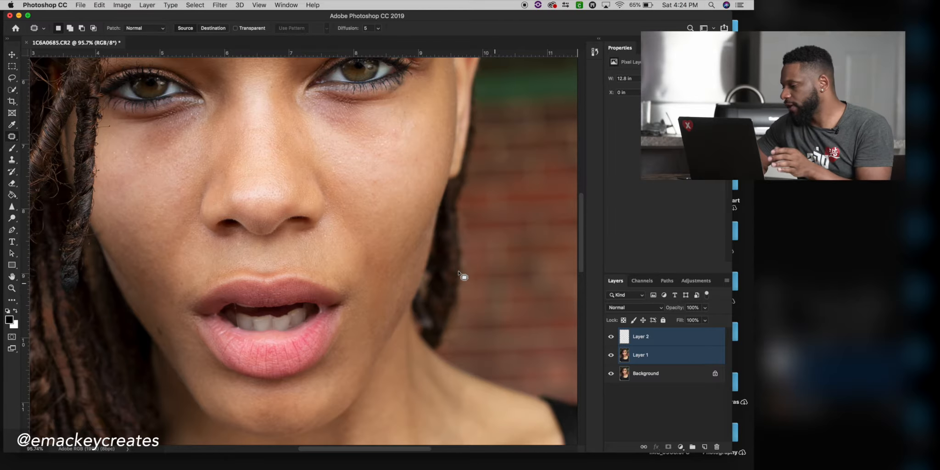
scroll(461, 275, "up", 5)
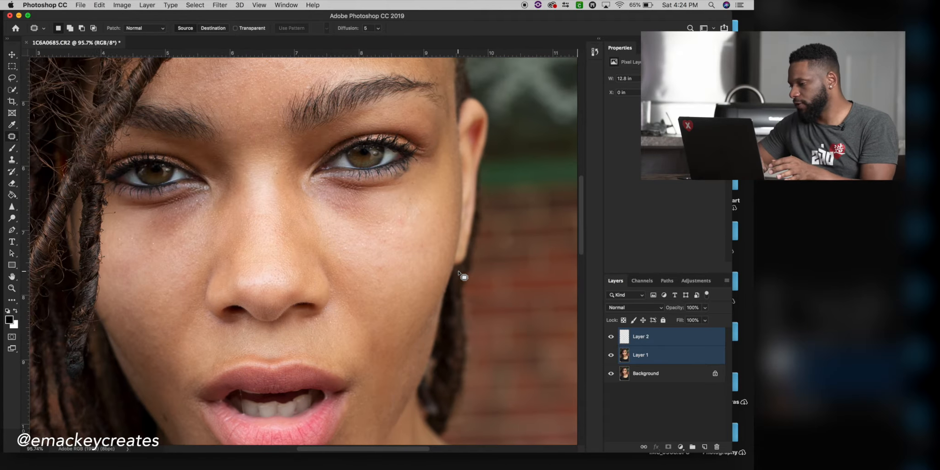
Step: Merge Layer 1 and Layer 2 into a single layer, and duplicate the merged layer twice
left_click(659, 357)
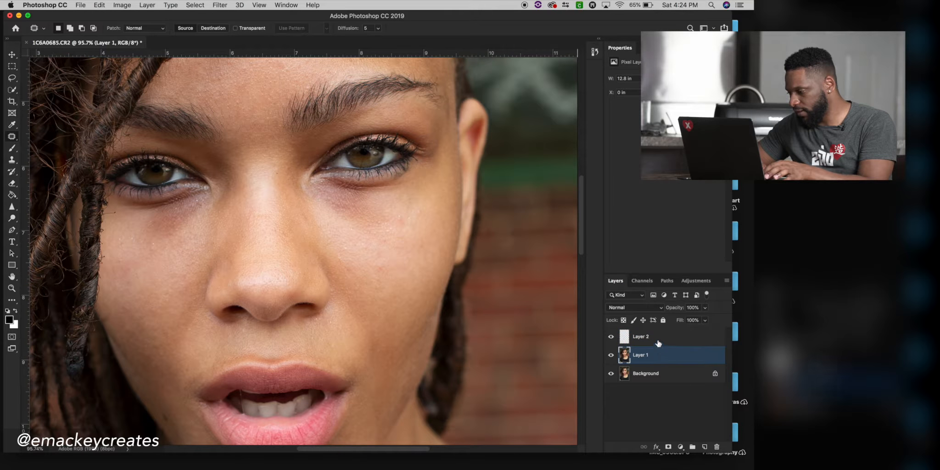
left_click(656, 336, "shift")
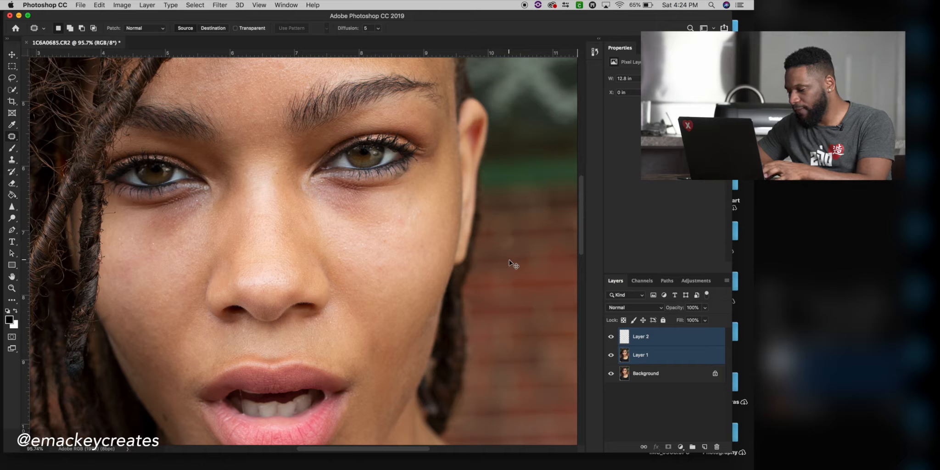
key("super+e")
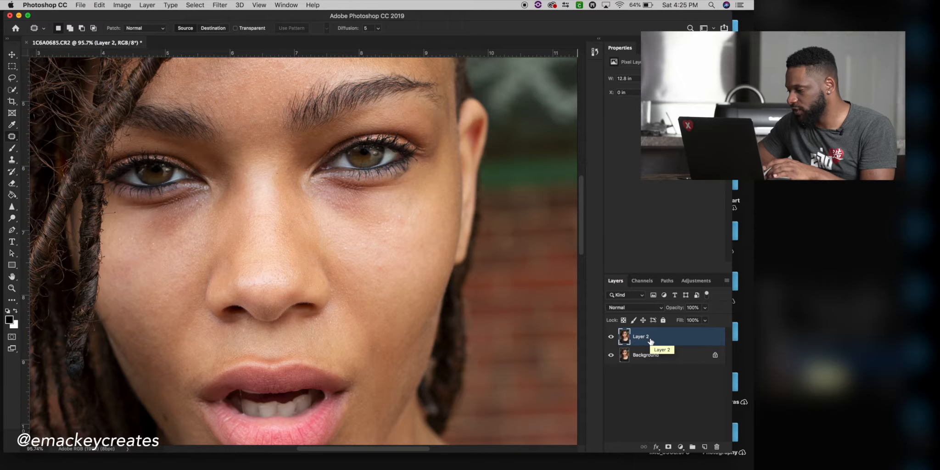
key("super+j")
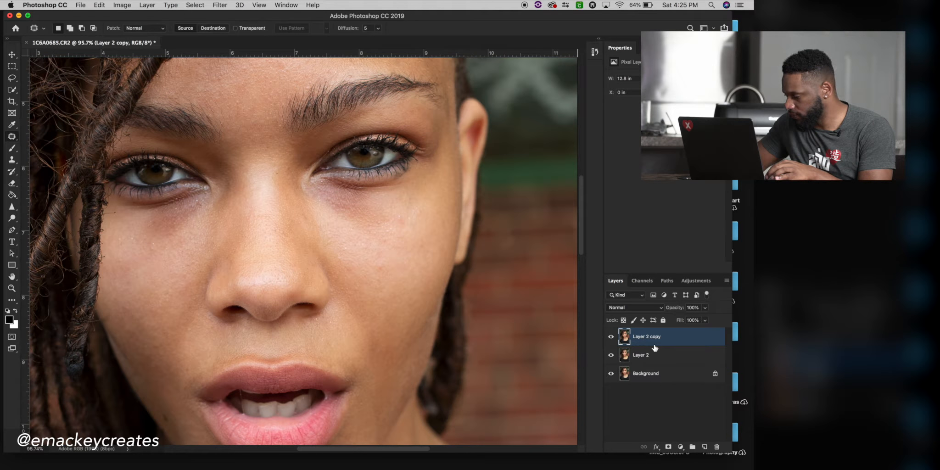
key("super+j")
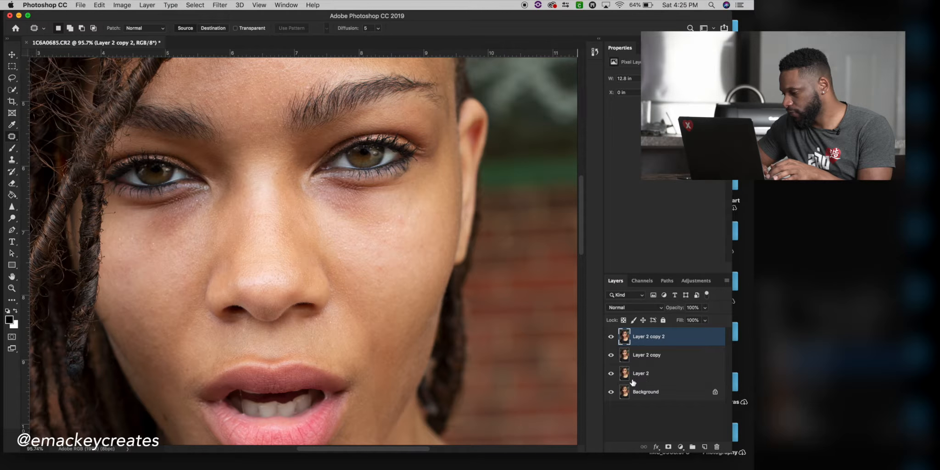
Step: Rename the Layer 2 copy layer as Skin tone and the Layer 2 copy 2 layer as Skin texture
left_click(642, 357)
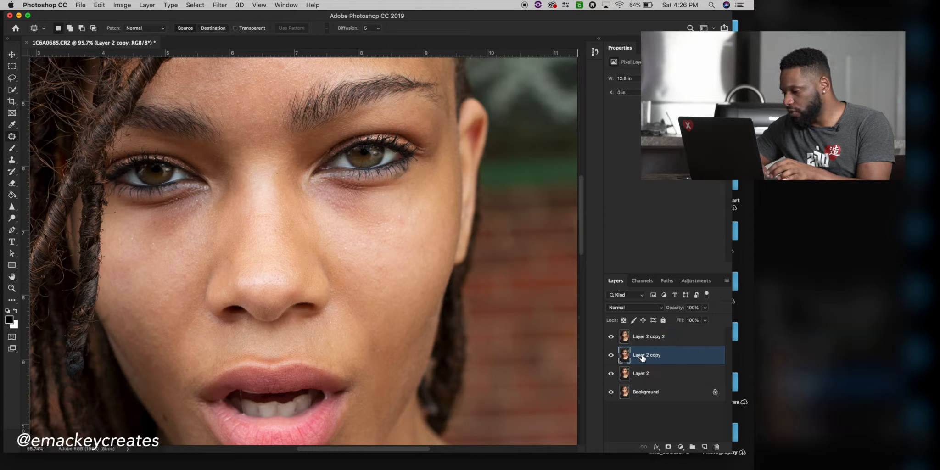
double_click(642, 356)
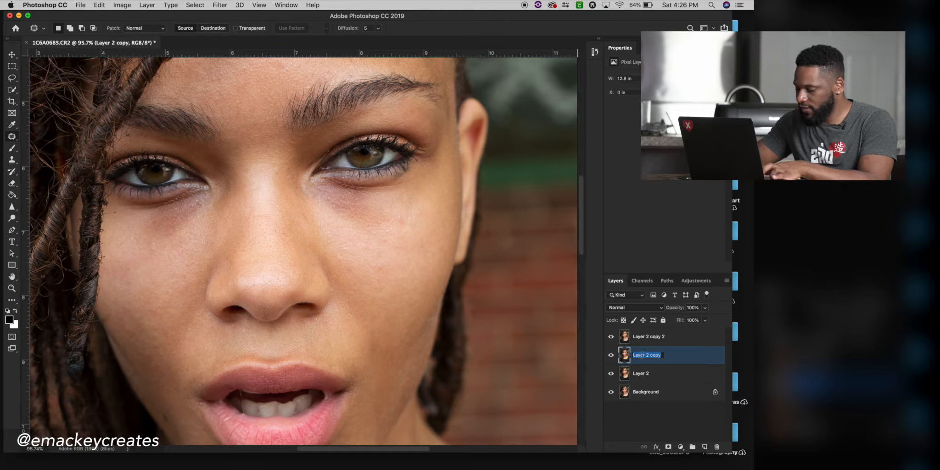
type("Sk")
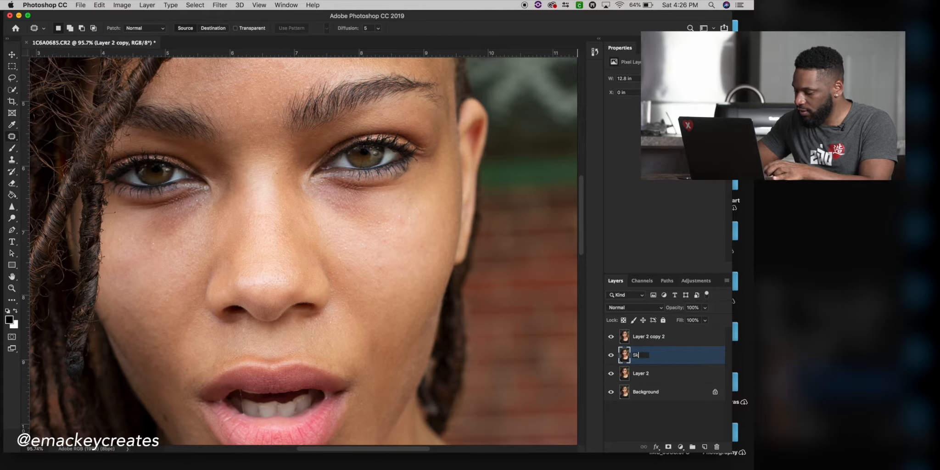
type("in tone")
key("Return")
double_click(657, 338)
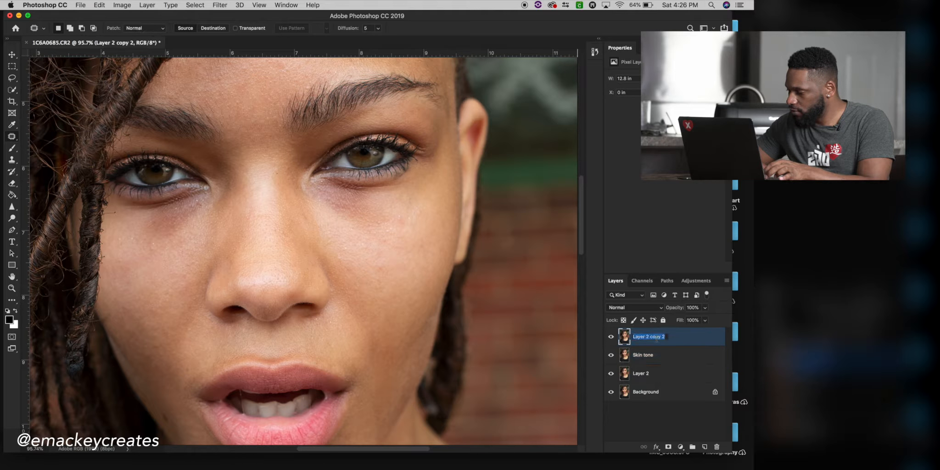
type("Skin texture")
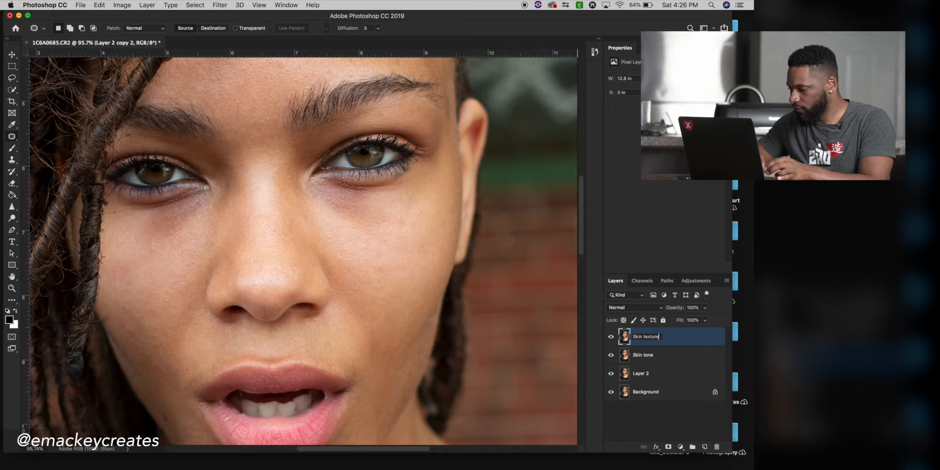
left_click(679, 341)
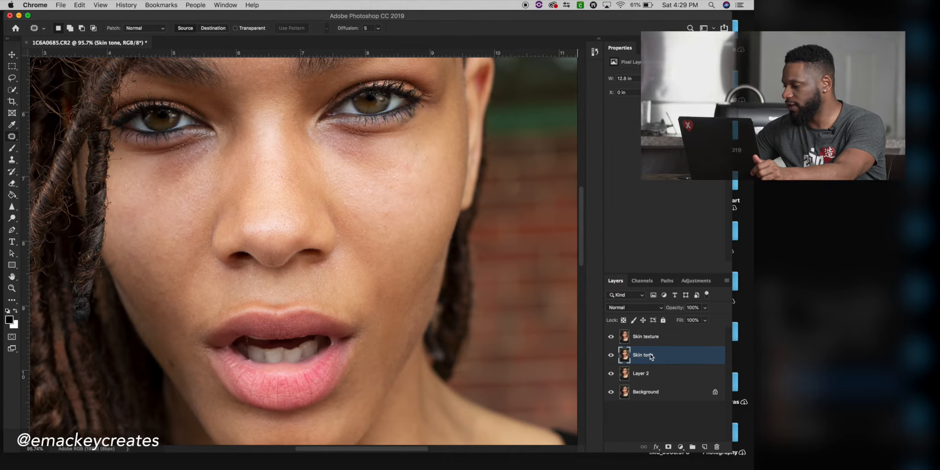
Step: Hide the Skin texture layer and apply a Gaussian Blur with a radius of about 7.8 pixels to the Skin tone layer
left_click(612, 337)
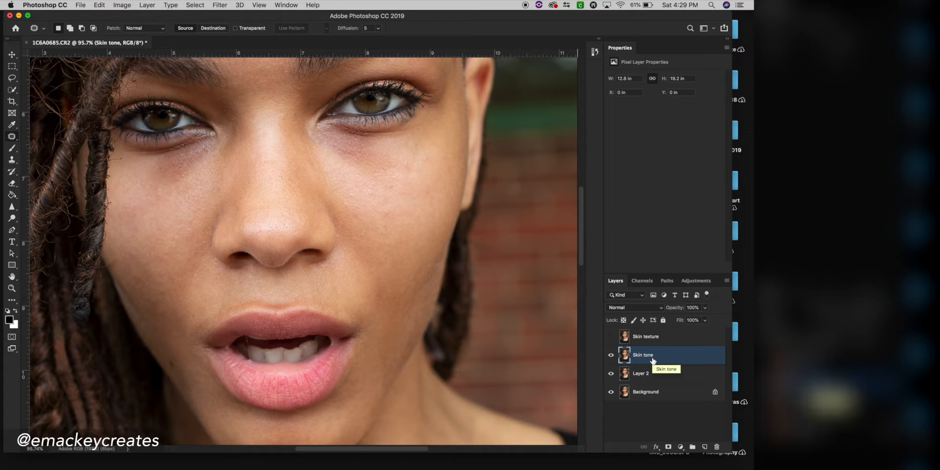
left_click(220, 5)
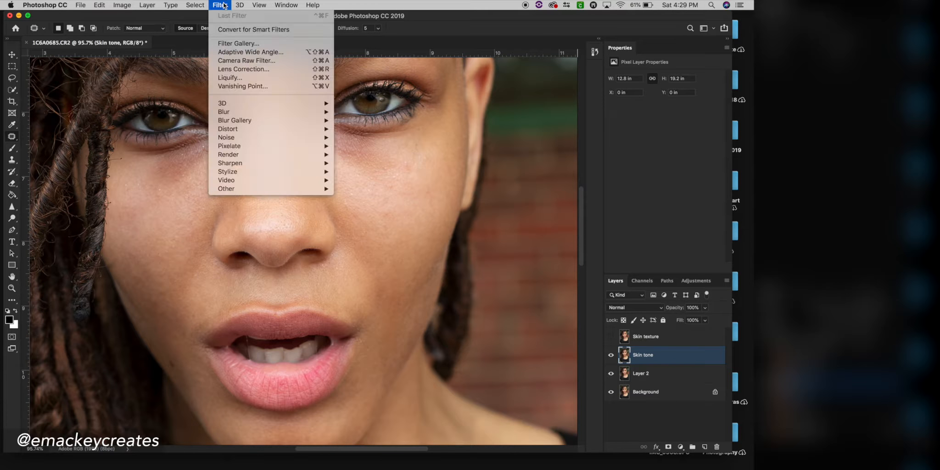
mouse_move(241, 117)
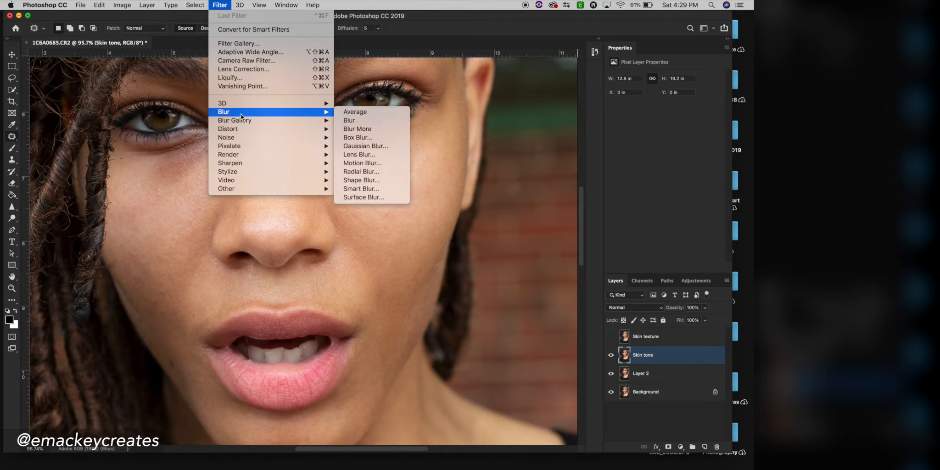
left_click(354, 145)
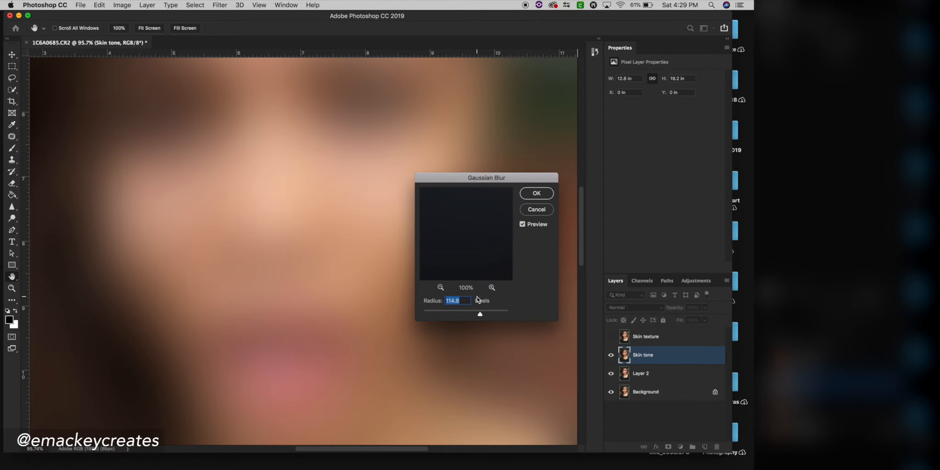
left_click_drag(480, 316, 400, 313)
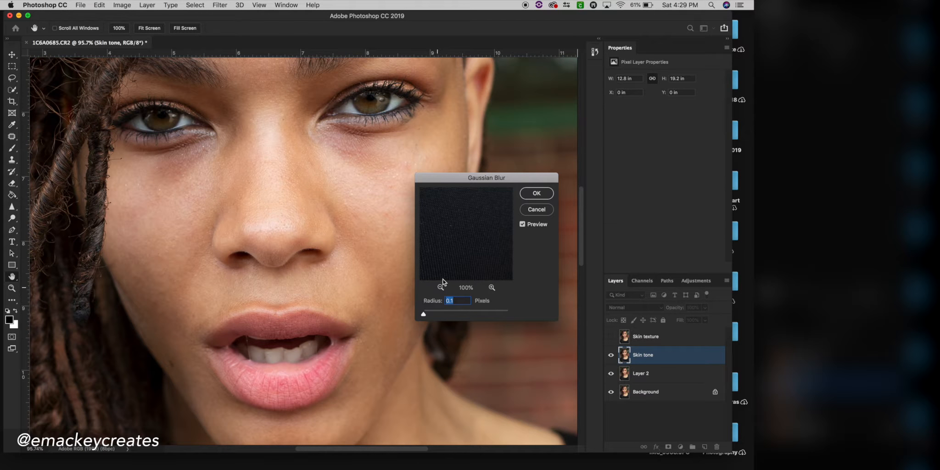
mouse_move(471, 234)
left_mouse_down()
mouse_move(509, 328)
mouse_move(500, 301)
mouse_move(522, 281)
mouse_move(526, 296)
mouse_move(512, 278)
mouse_move(512, 293)
mouse_move(497, 280)
mouse_move(489, 296)
mouse_move(507, 243)
mouse_move(475, 240)
left_mouse_up()
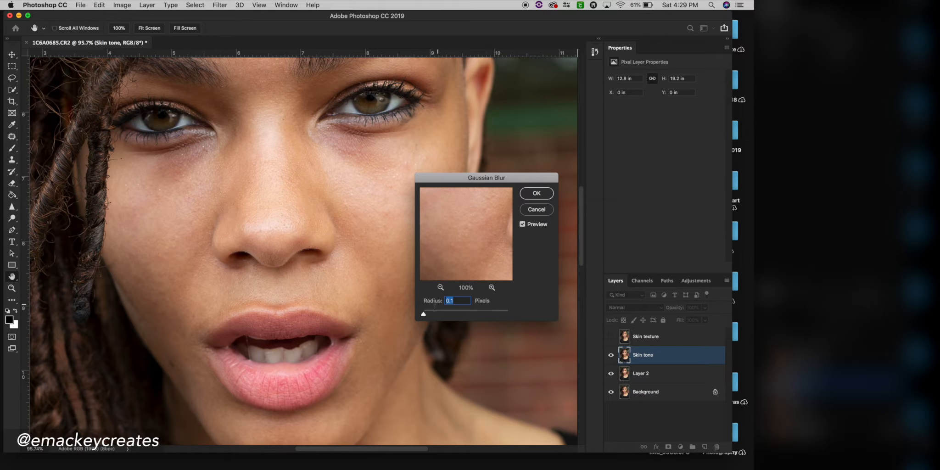
left_click_drag(423, 314, 457, 314)
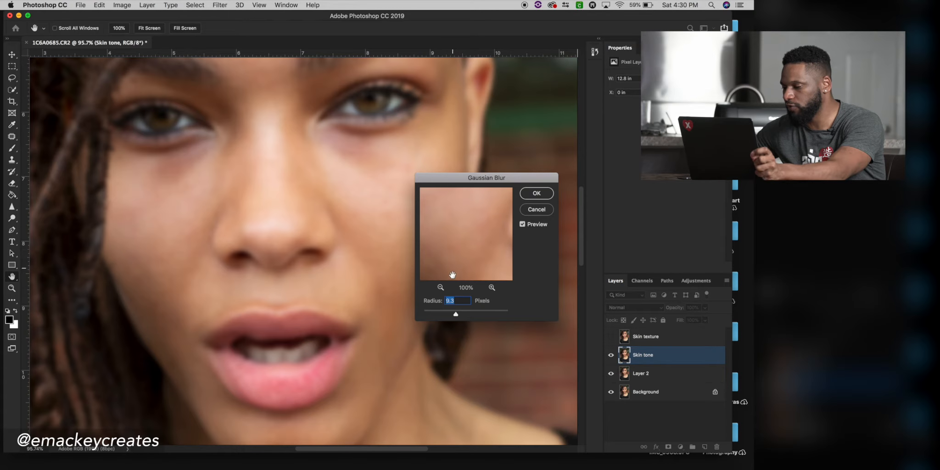
left_click_drag(455, 313, 454, 316)
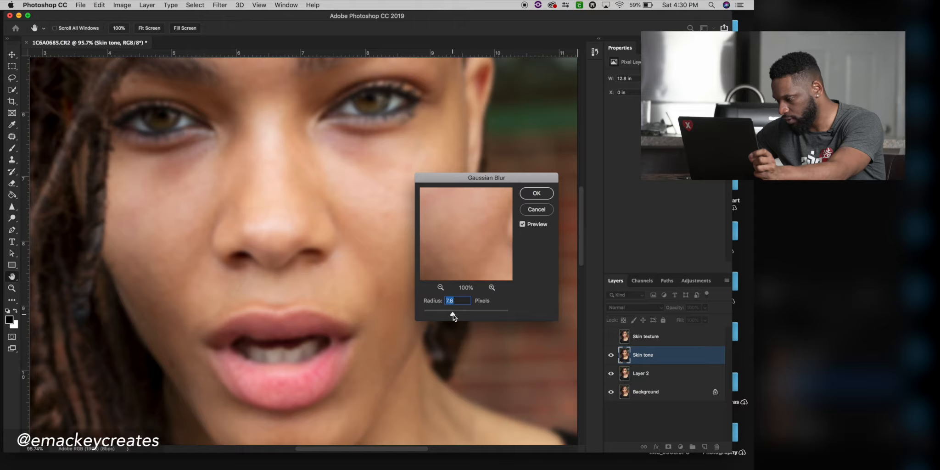
left_click_drag(467, 245, 443, 260)
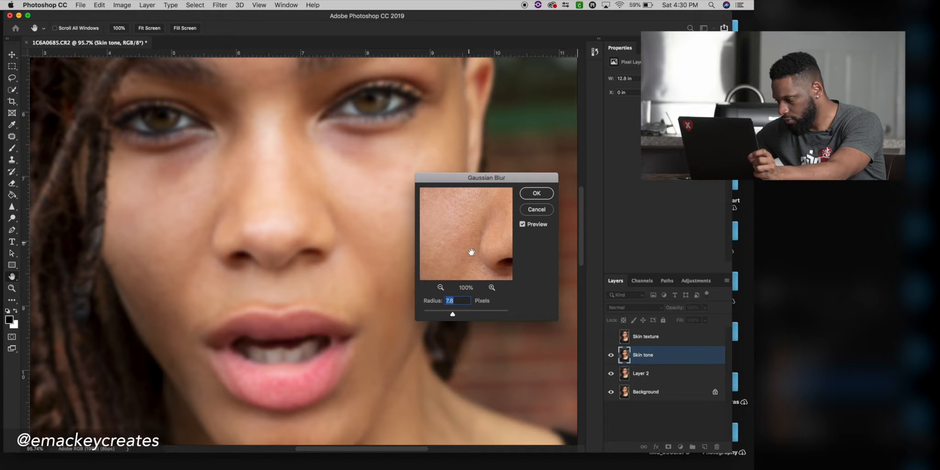
left_click_drag(452, 314, 452, 313)
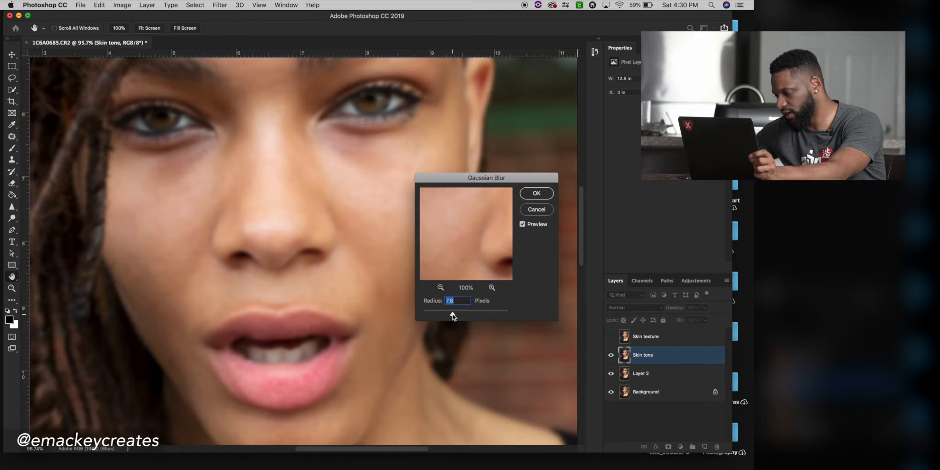
left_click(536, 195)
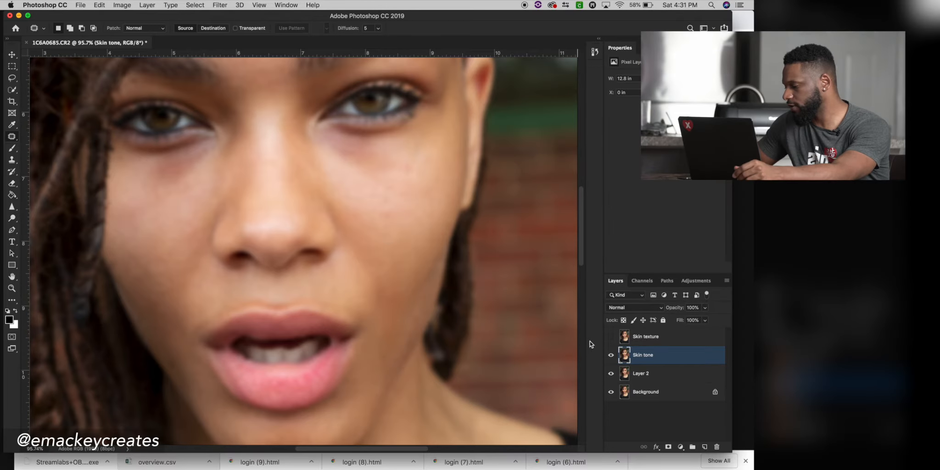
Step: Show the Skin texture layer and use Apply Image on it with Skin tone as source layer, Subtract blending, scale 2 and offset 128
left_click(611, 336)
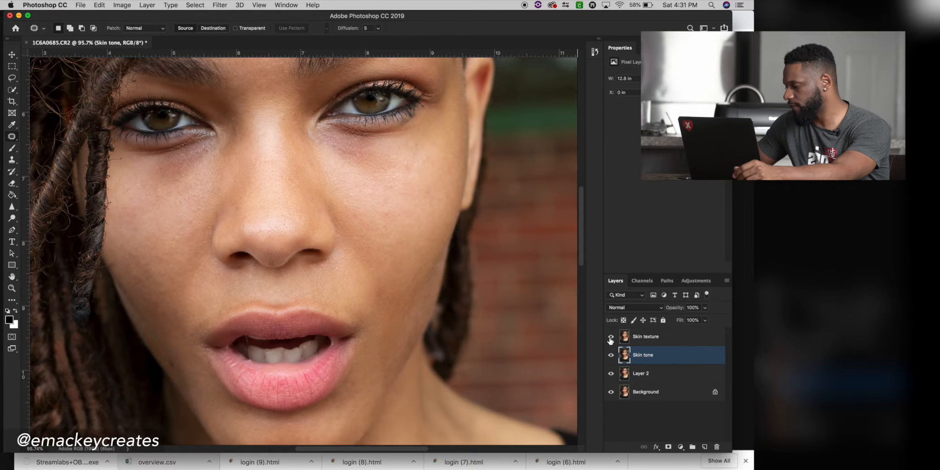
left_click(648, 341)
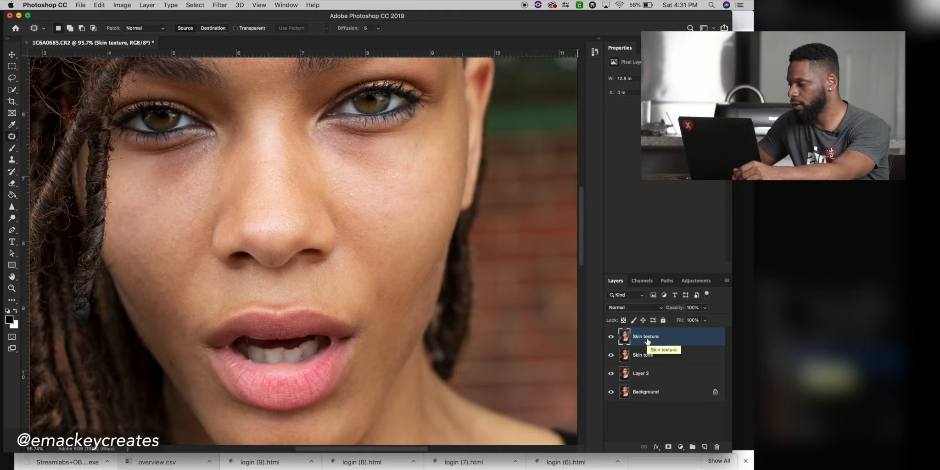
left_click(129, 6)
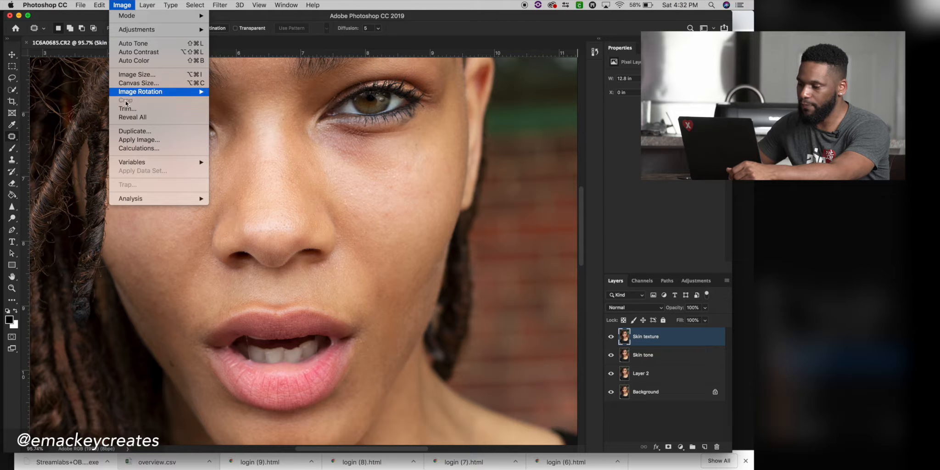
left_click(126, 141)
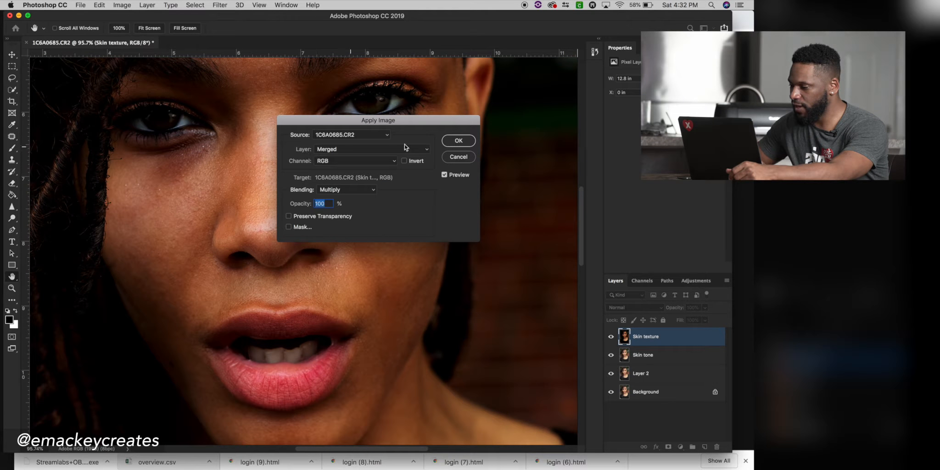
left_click(427, 151)
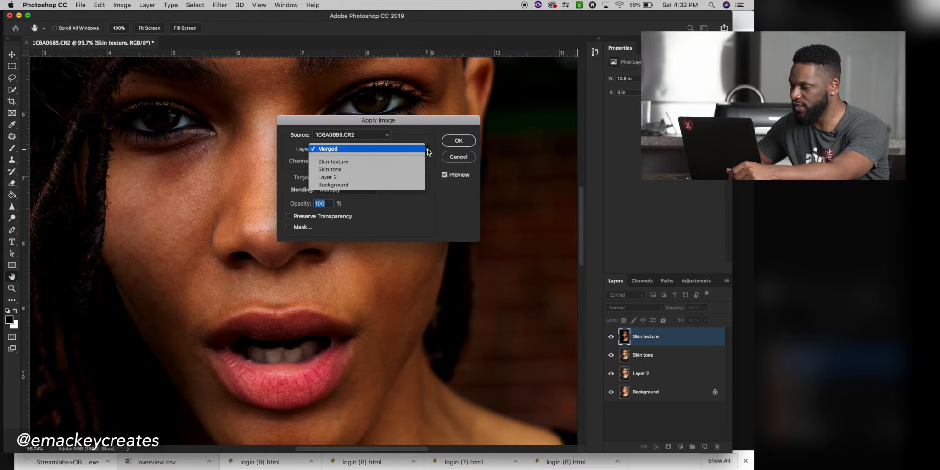
left_click(410, 170)
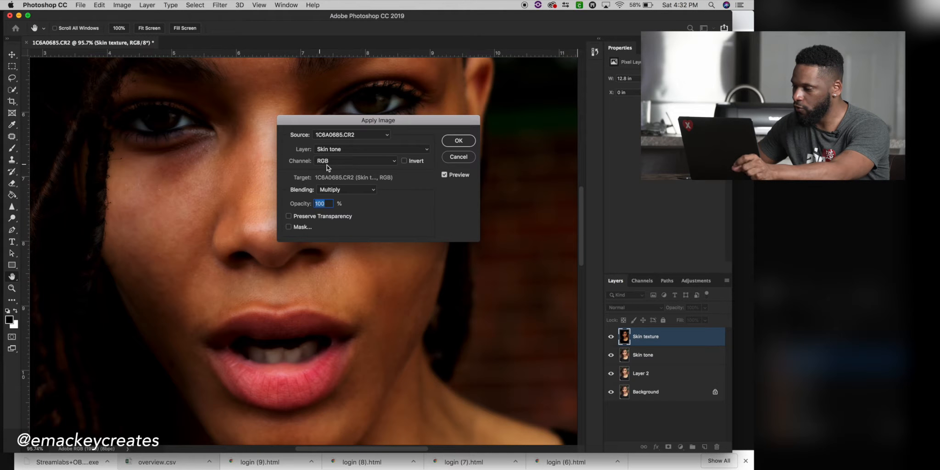
left_click(374, 190)
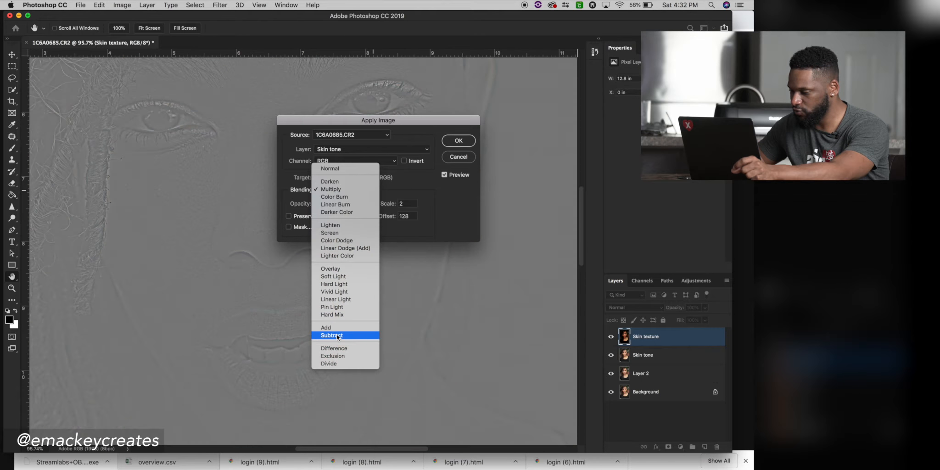
left_click(337, 335)
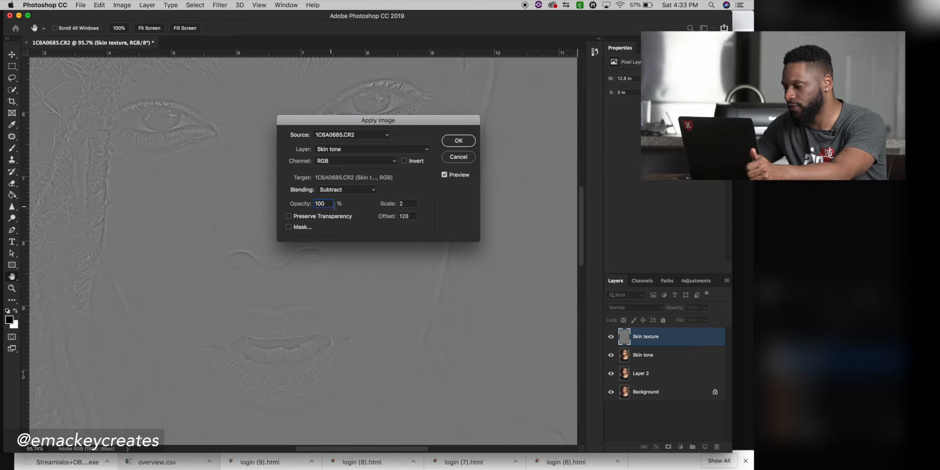
left_click(458, 141)
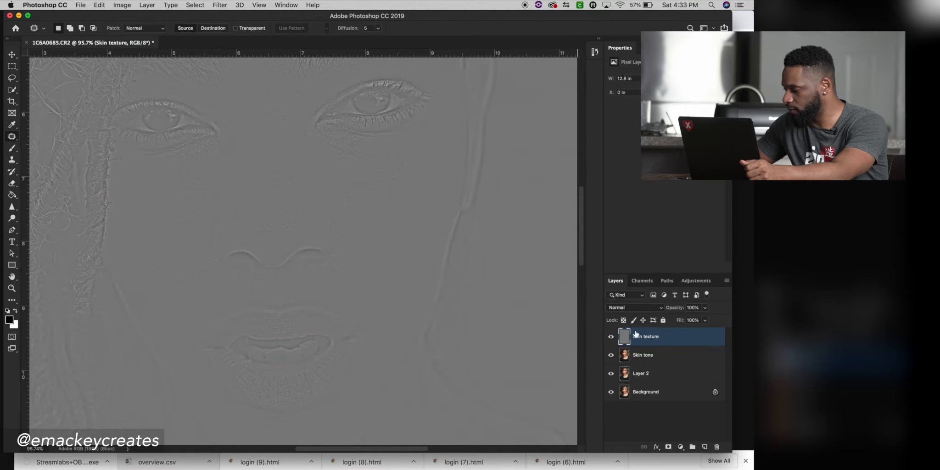
Step: Set the Skin texture layer's blend mode to Linear Light and group it with the Skin tone layer
left_click(661, 308)
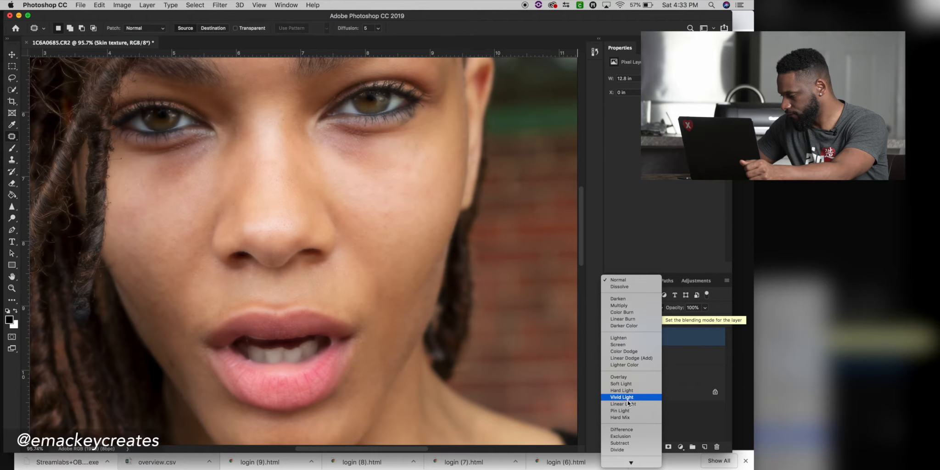
left_click(629, 404)
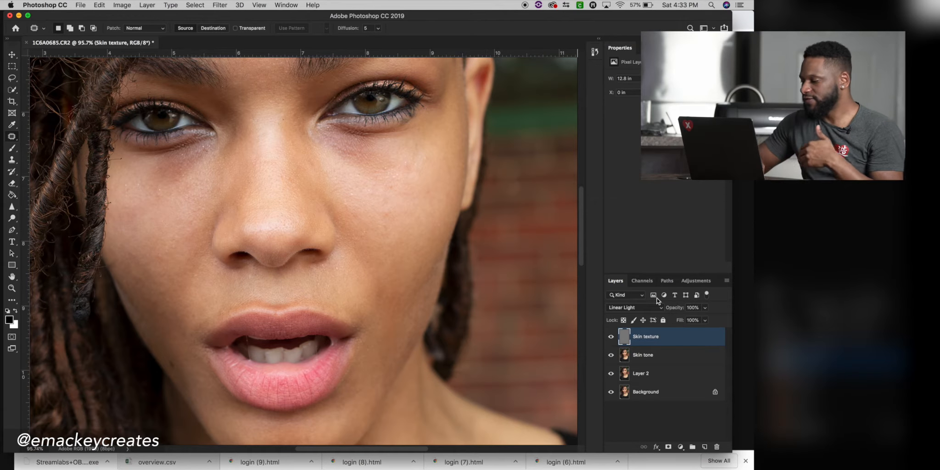
left_click(652, 361, "shift")
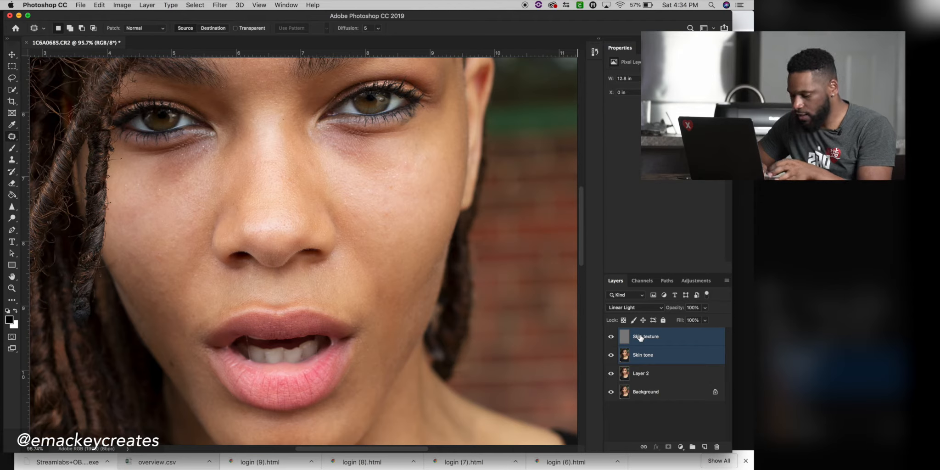
key("super+g")
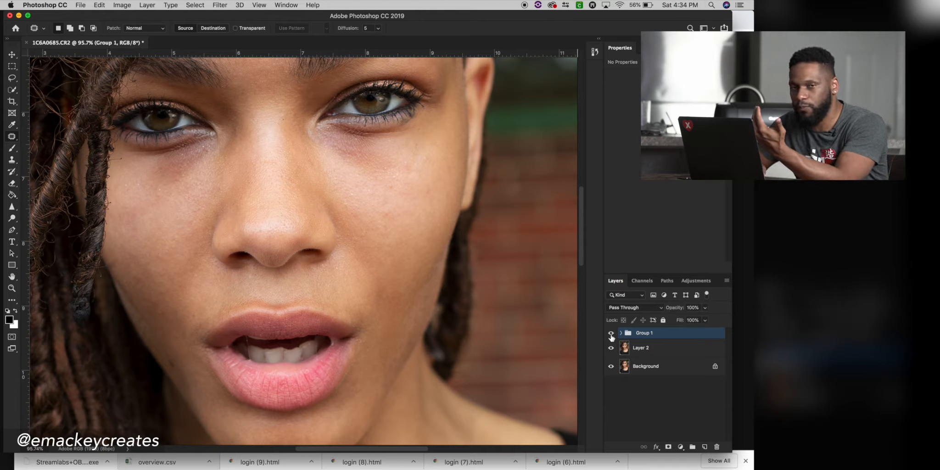
Step: Expand the group and add a new empty layer directly above the Skin tone layer
left_click(620, 333)
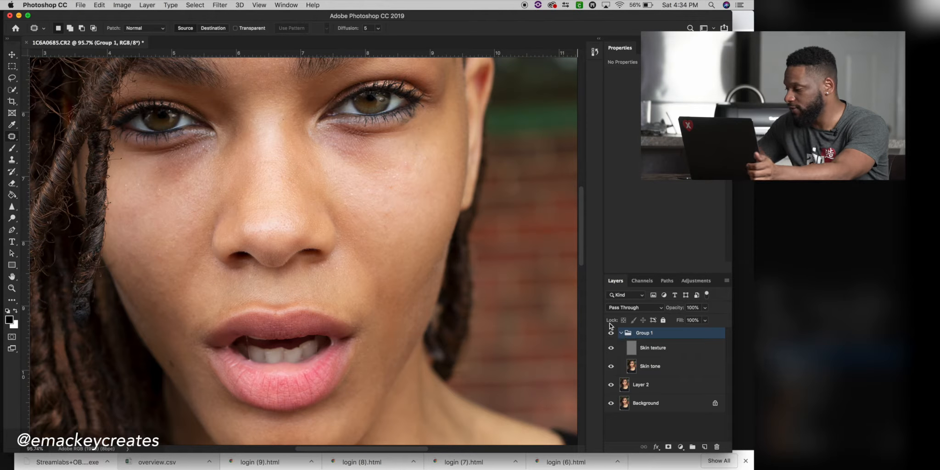
left_click(647, 367)
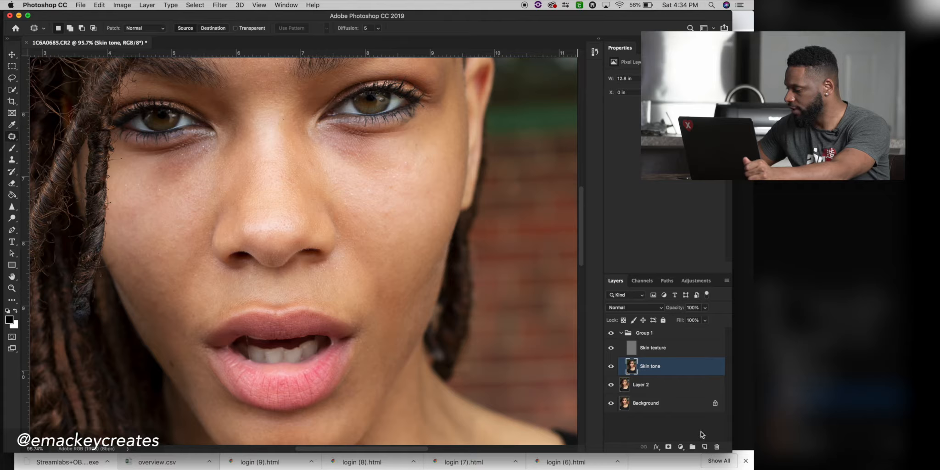
left_click(705, 447)
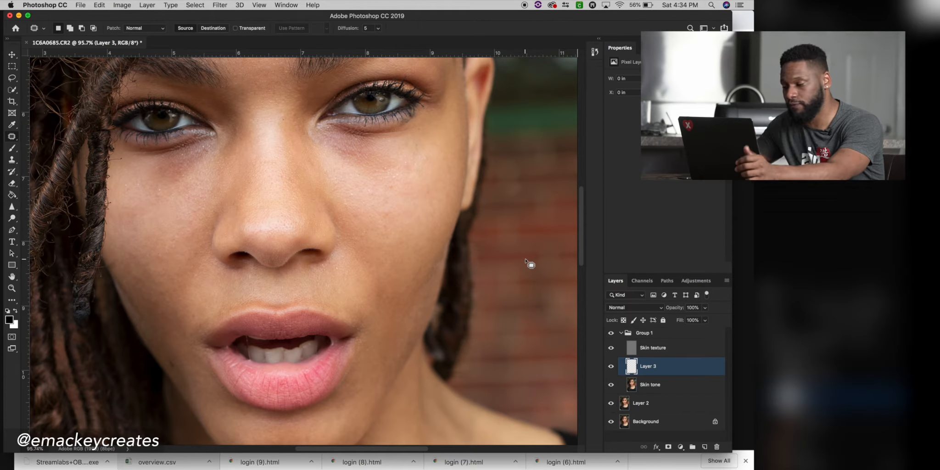
Step: Choose the Brush tool and set both its opacity and flow to 35%
scroll(397, 195, "down", 3)
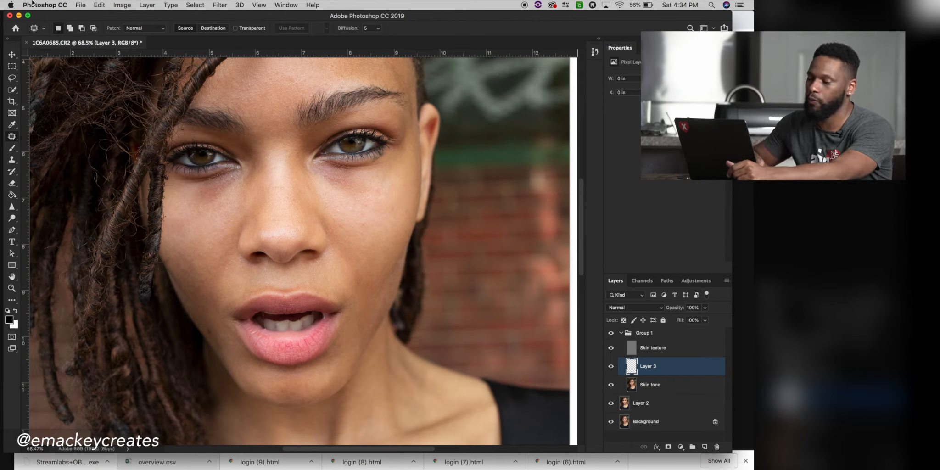
left_click(11, 152)
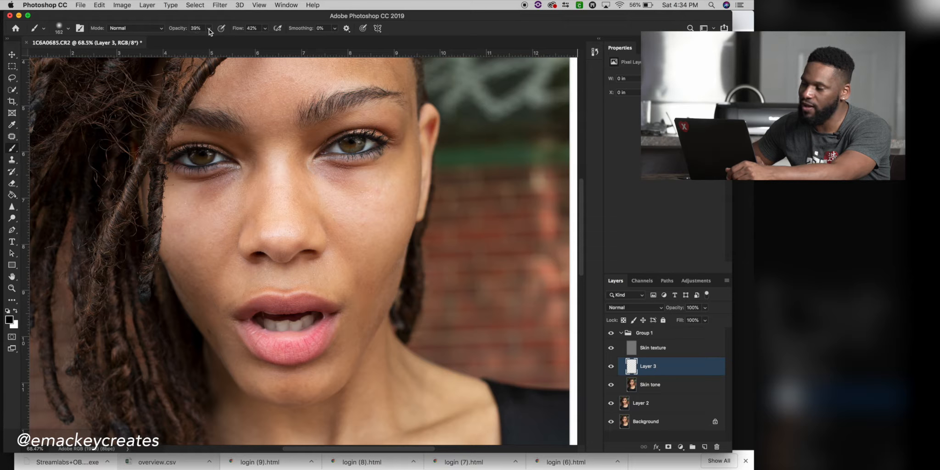
left_click(210, 28)
left_click_drag(209, 39, 206, 39)
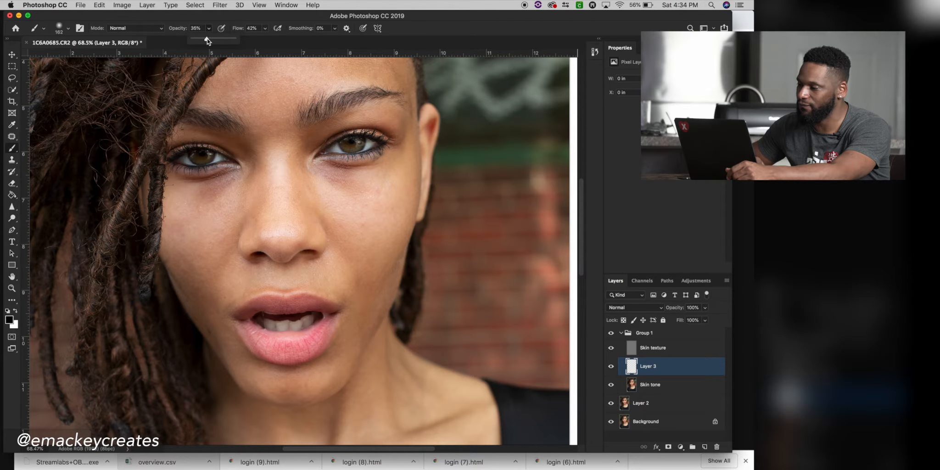
left_click(264, 28)
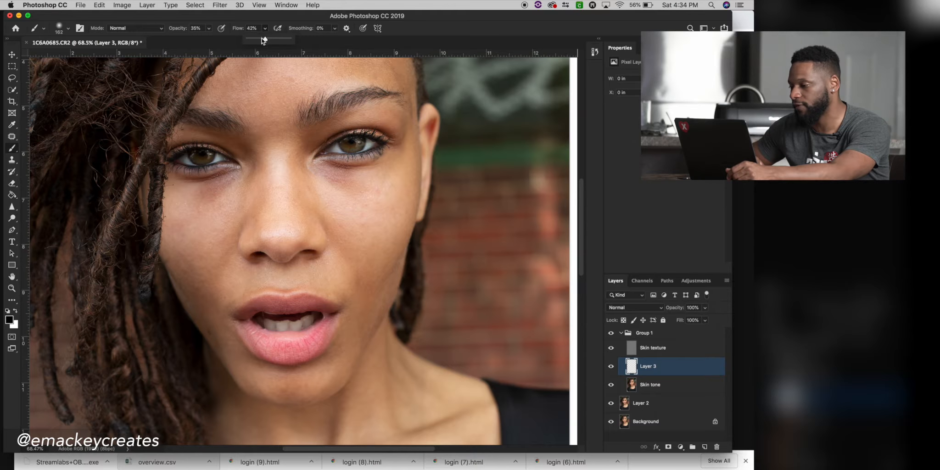
left_click(254, 29)
type("35")
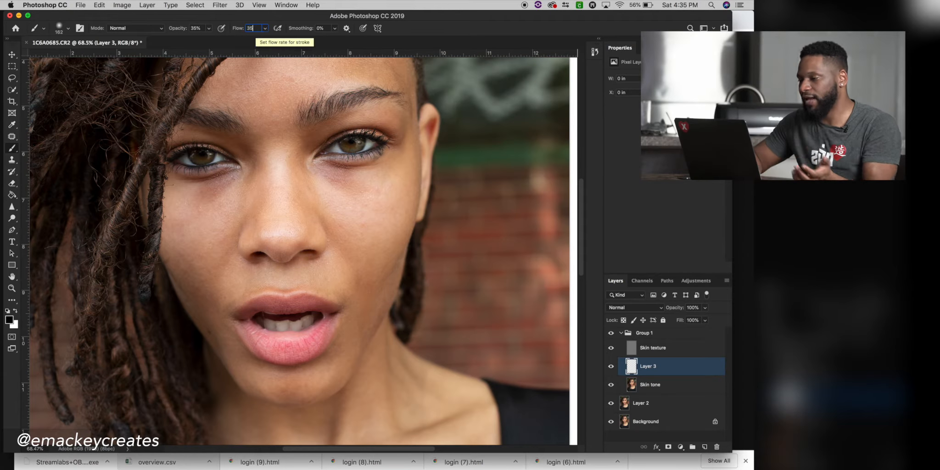
key("Return")
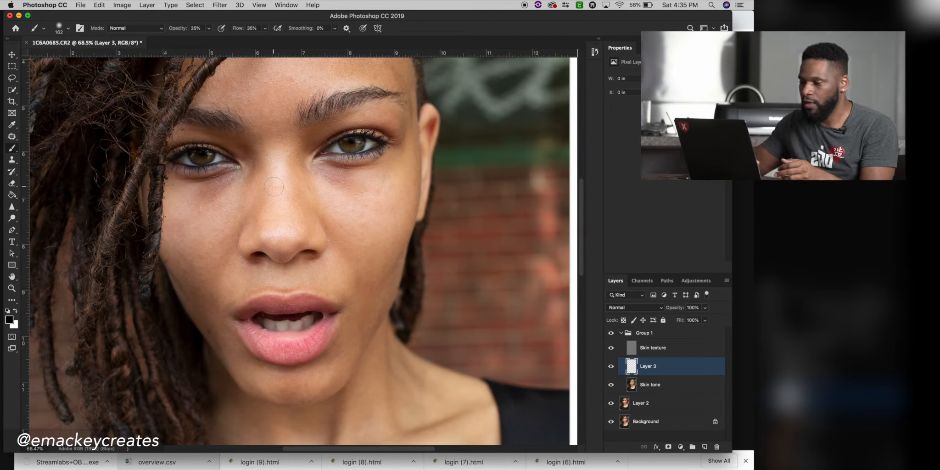
Step: Pick the first soft round brush from General Brushes and set its size to about 75 px
left_click(67, 29)
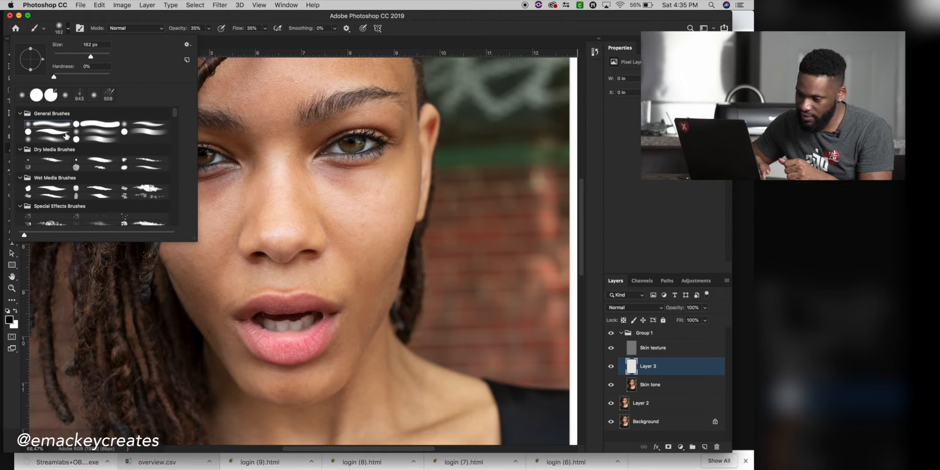
left_click(37, 124)
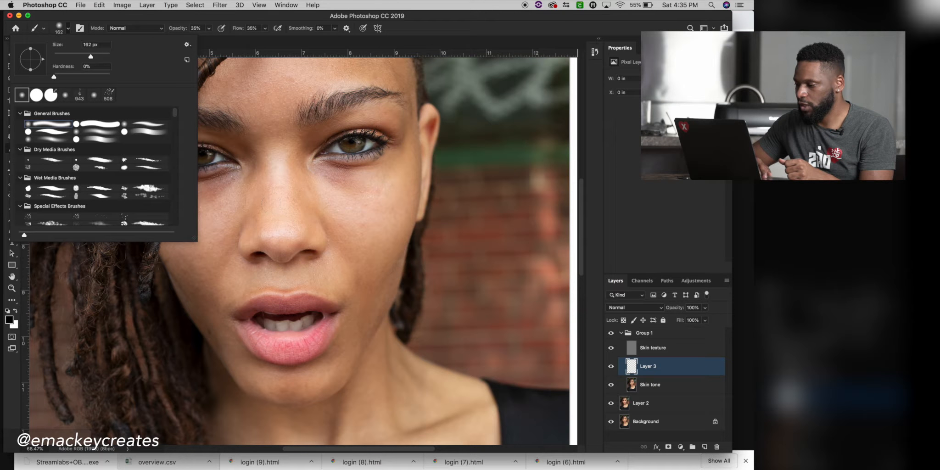
right_click(276, 191)
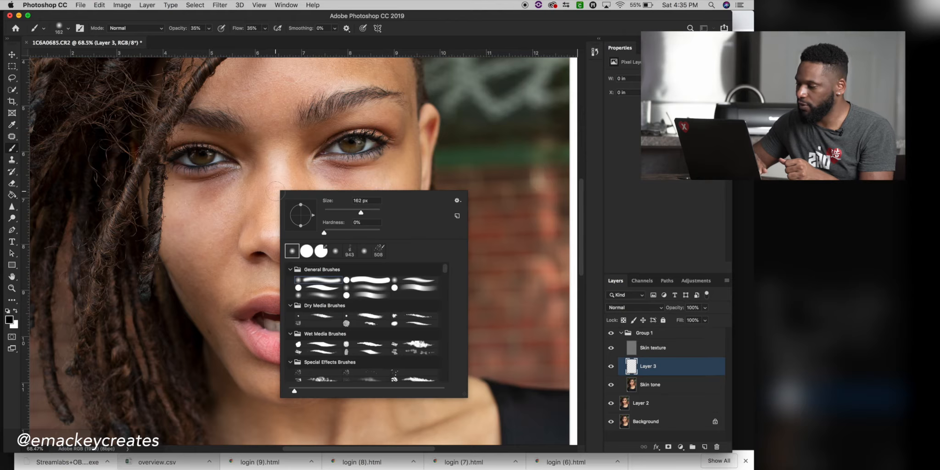
left_click(341, 211)
left_click(345, 213)
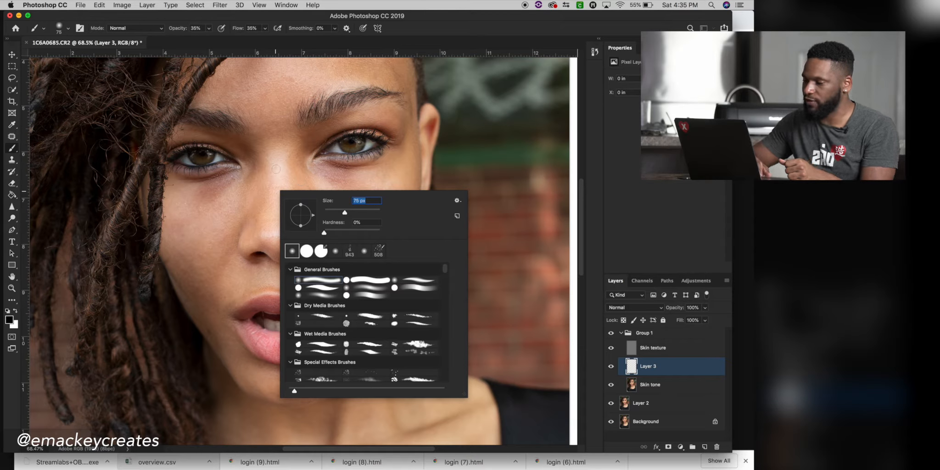
left_click(427, 29)
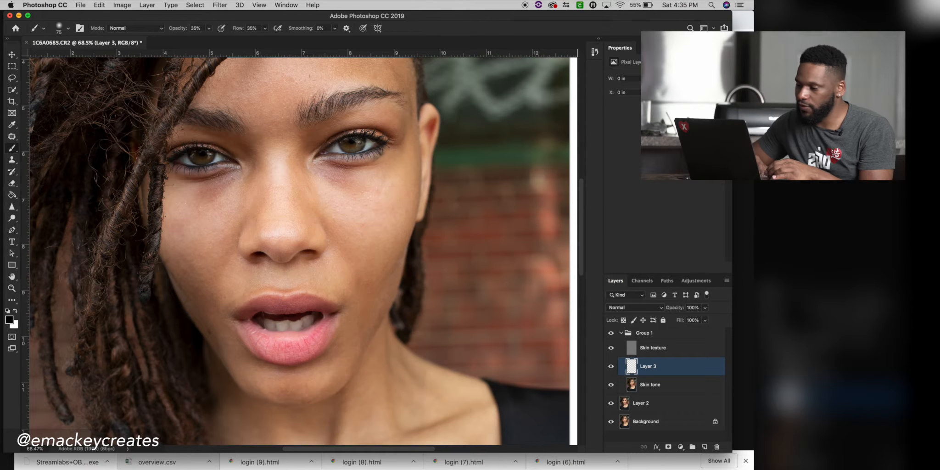
left_click(15, 138)
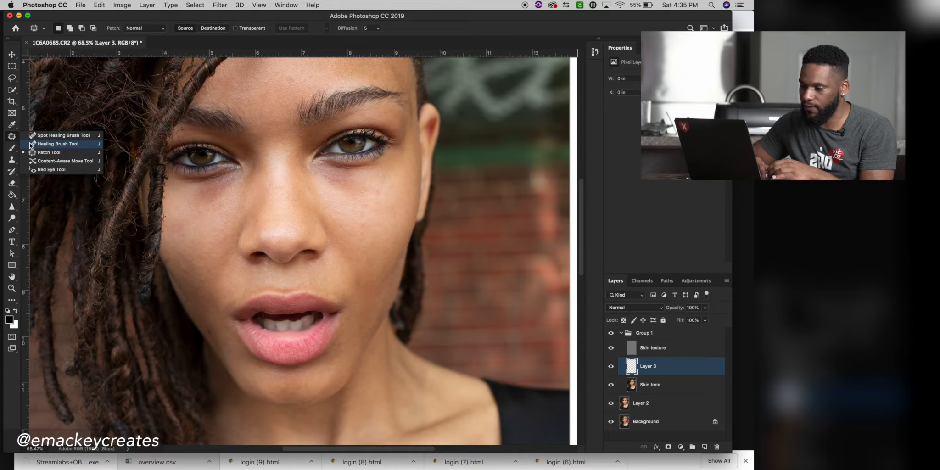
left_click(30, 146)
left_click(14, 148)
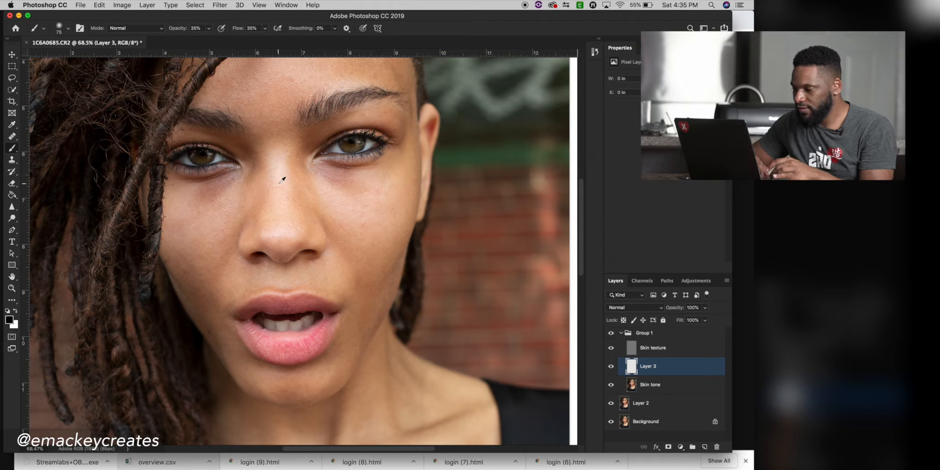
Step: Sample a light skin tone from the bridge of the nose and brush it over that area on Layer 3
scroll(278, 167, "up", 5)
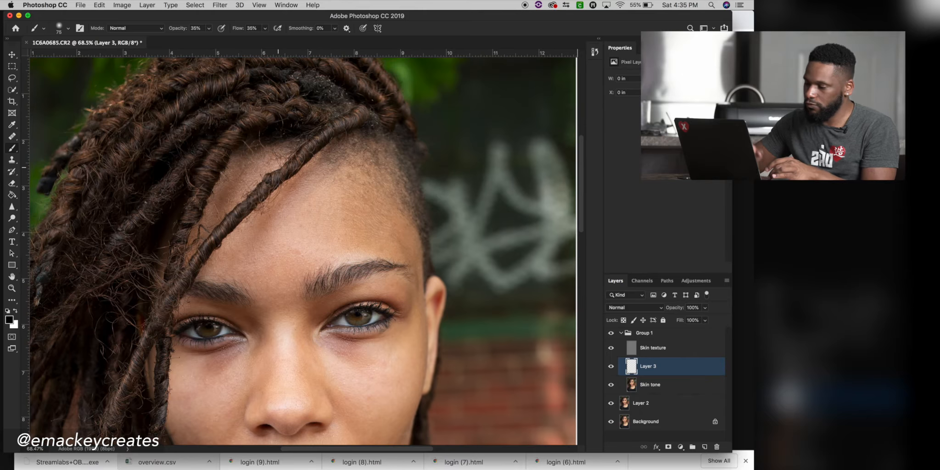
scroll(264, 284, "down", 1)
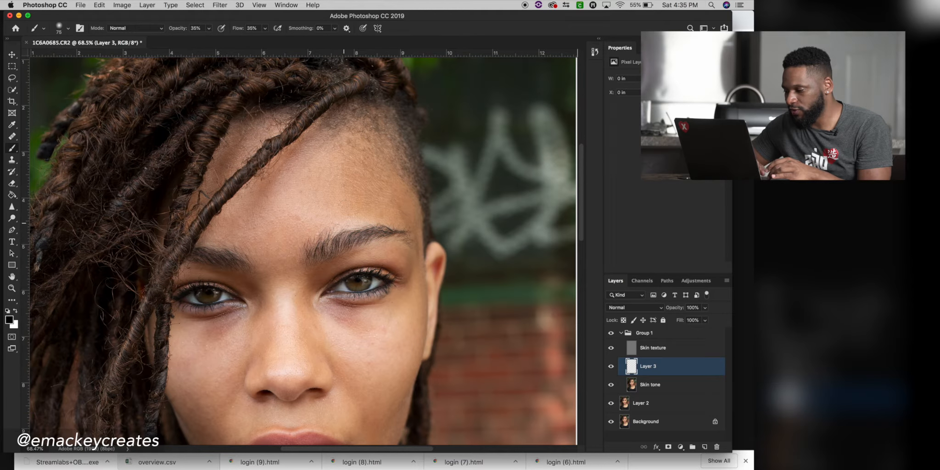
left_click(287, 307, "alt")
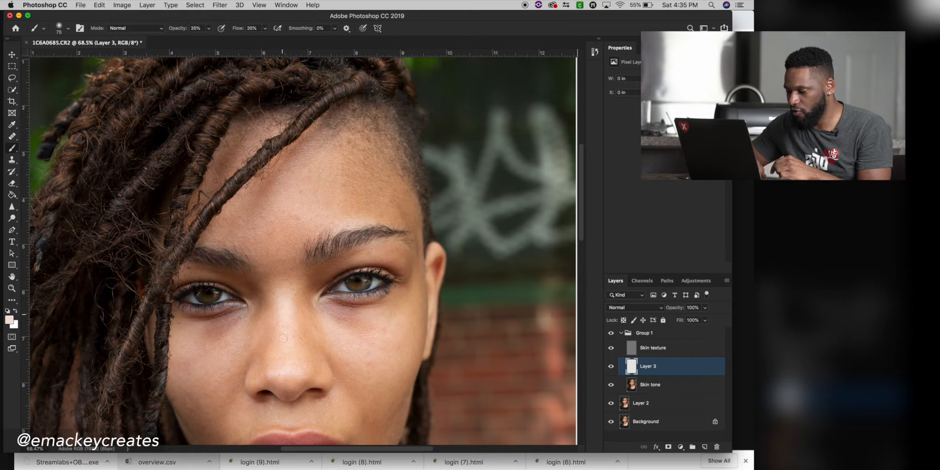
left_click(282, 305)
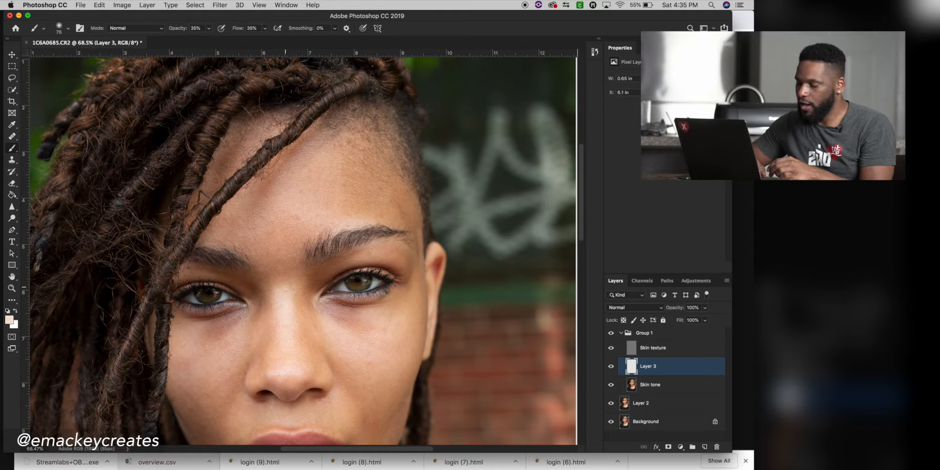
Step: Sample skin tones from the forehead and brush them across the area above the eyebrows to even out the color
left_click(284, 248, "alt")
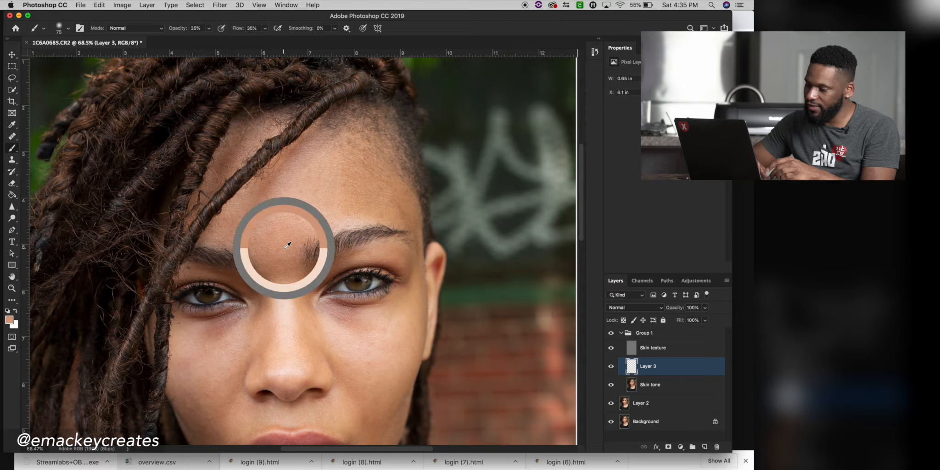
left_click(347, 223, "alt")
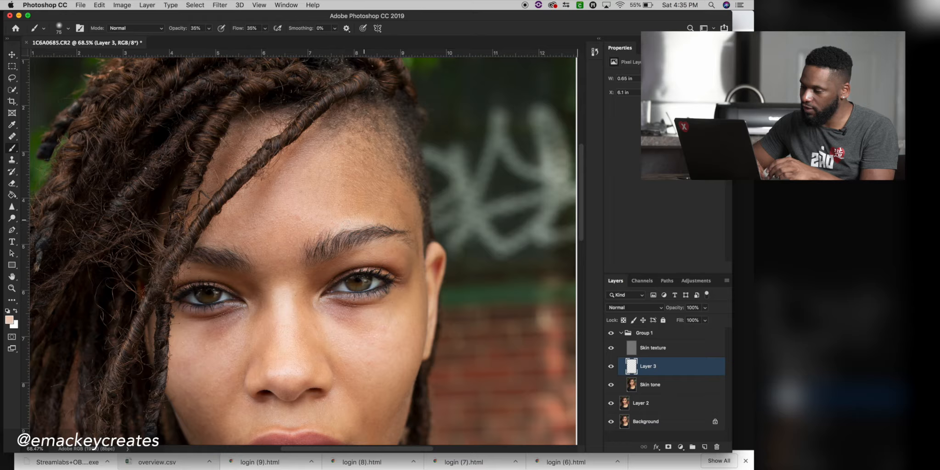
left_click(310, 206, "alt")
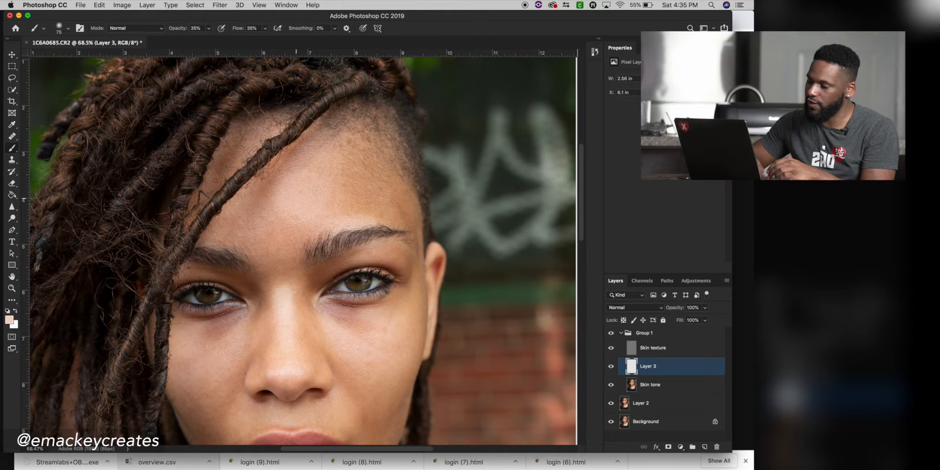
left_click(351, 219, "alt")
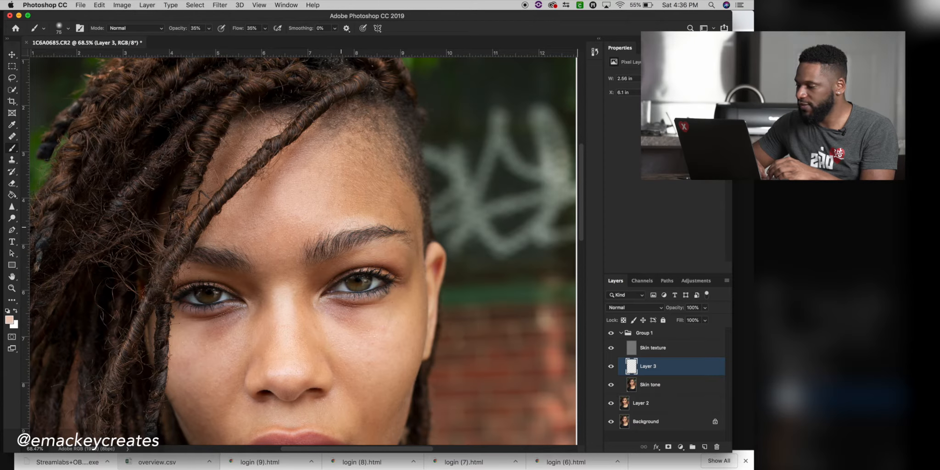
left_click_drag(381, 219, 329, 219)
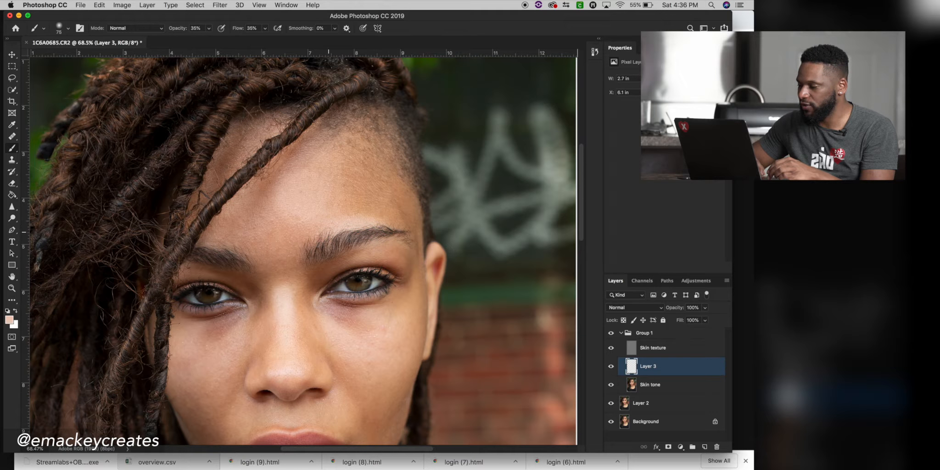
Step: Try brushing the sampled tone down the lower cheek beside the mouth, and undo the stroke
scroll(328, 232, "down", 5)
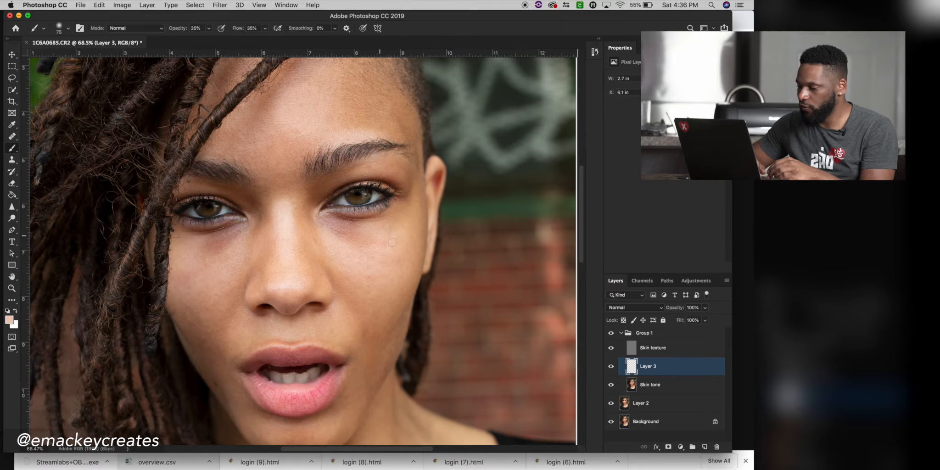
mouse_move(381, 324)
left_mouse_down()
mouse_move(398, 303)
mouse_move(362, 351)
left_mouse_up()
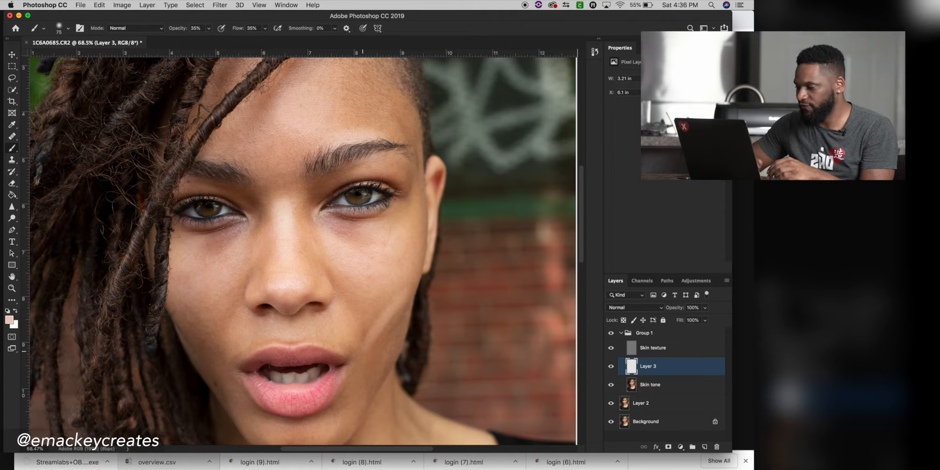
key("super+z")
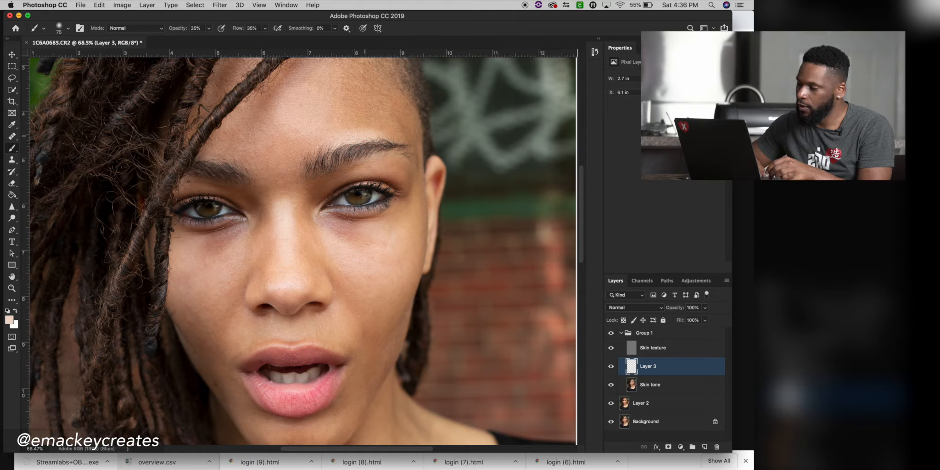
Step: Enlarge the brush to about 105 px and paint light skin tone on the forehead, nose and cheek
right_click(314, 124)
left_click(390, 146)
left_click(302, 120)
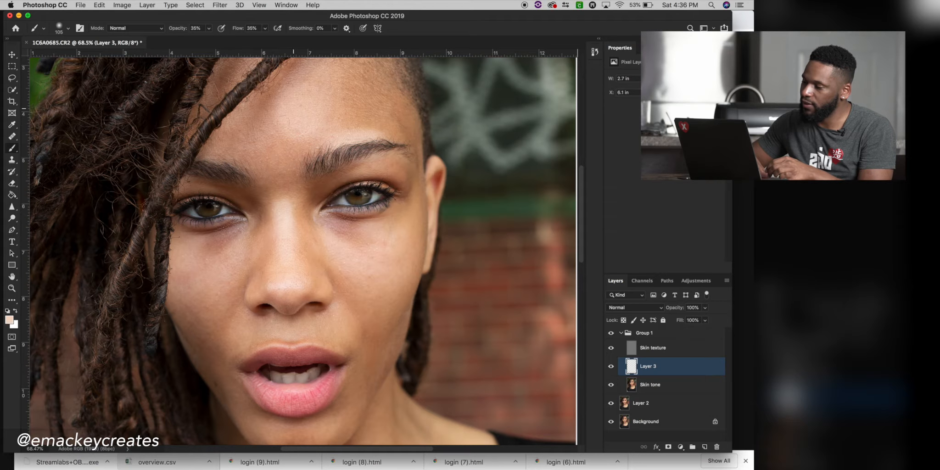
scroll(304, 254, "down", 2)
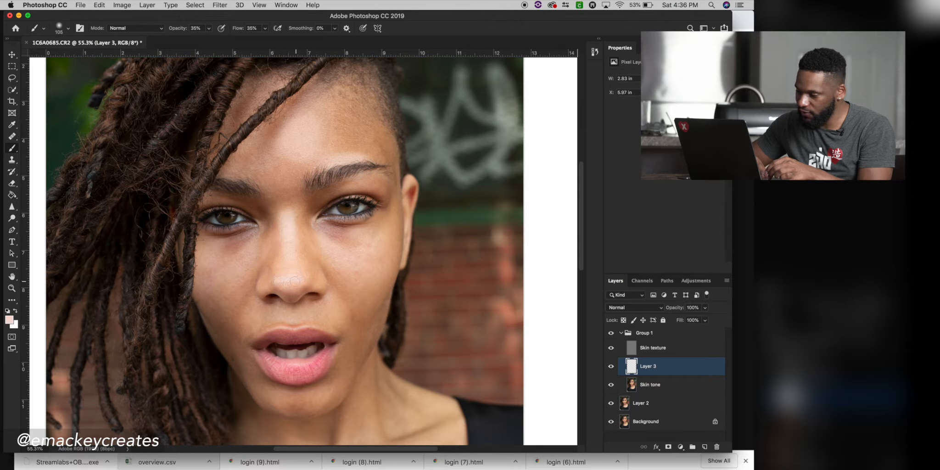
left_click(287, 279)
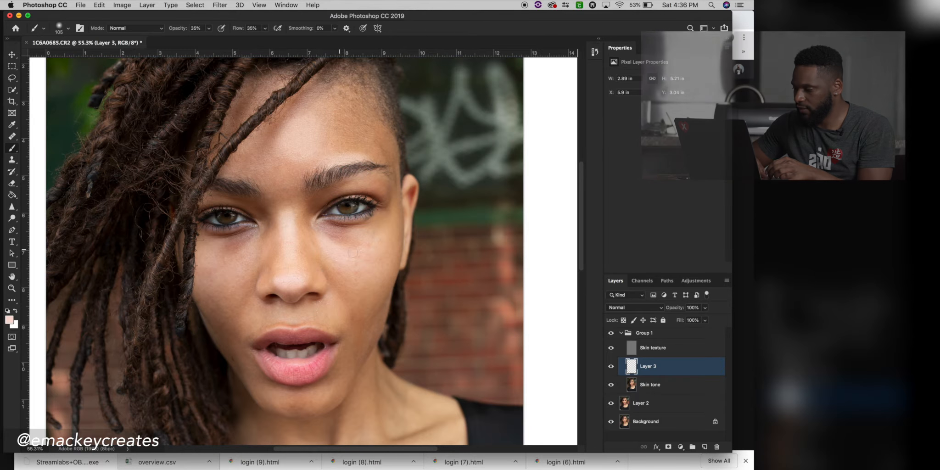
left_click(375, 246)
Step: Sample nearby skin tones on the cheek, neck and chest and brush them on to even out the uneven patches
left_click(231, 269, "alt")
scroll(361, 208, "down", 10)
left_click(361, 208, "alt")
left_click_drag(413, 209, 459, 204)
left_click(307, 198, "alt")
left_click(443, 178, "alt")
scroll(367, 198, "down", 4)
left_click(252, 172, "alt")
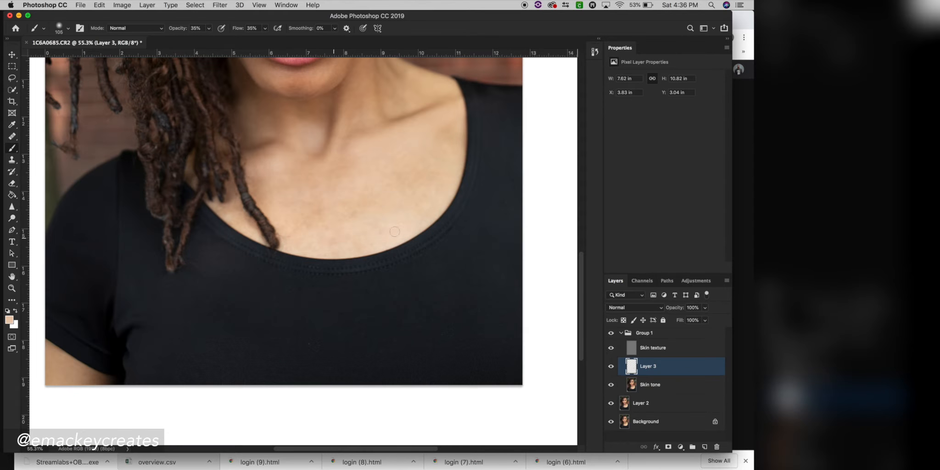
Step: Toggle Layer 3's visibility repeatedly to compare the face and neck before and after the painting
scroll(362, 199, "up", 14)
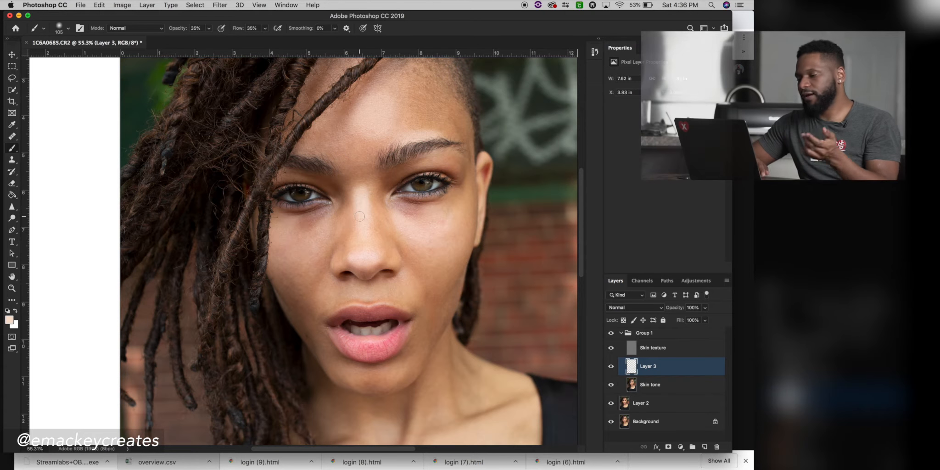
left_click(611, 367)
left_click(611, 367)
left_click(611, 367)
left_click(611, 367)
left_click(611, 368)
left_click(611, 367)
scroll(505, 298, "down", 3)
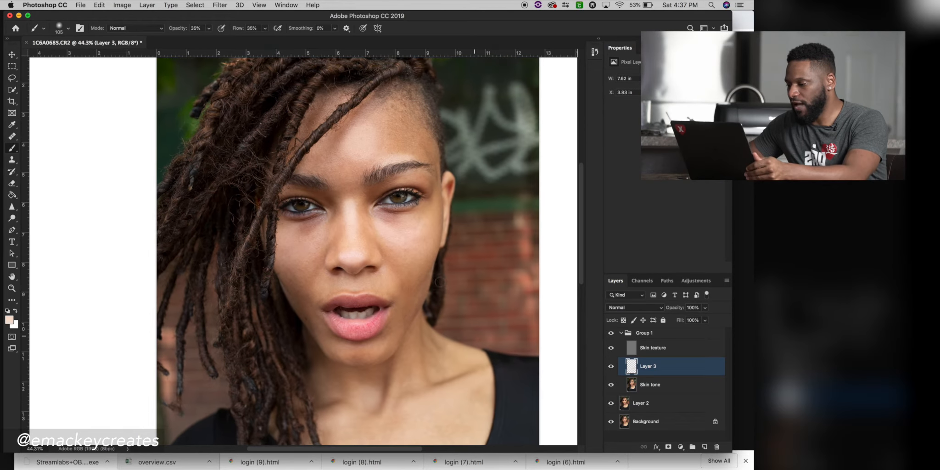
left_click(611, 367)
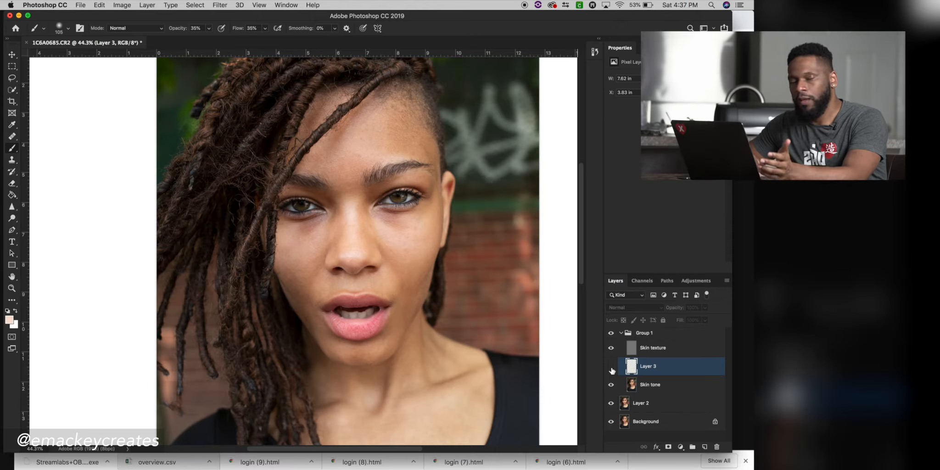
left_click(610, 367)
left_click(611, 367)
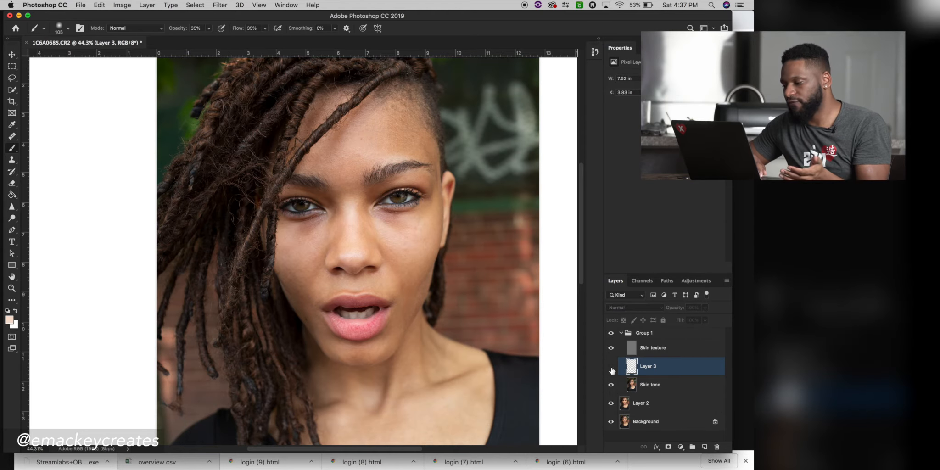
left_click(611, 367)
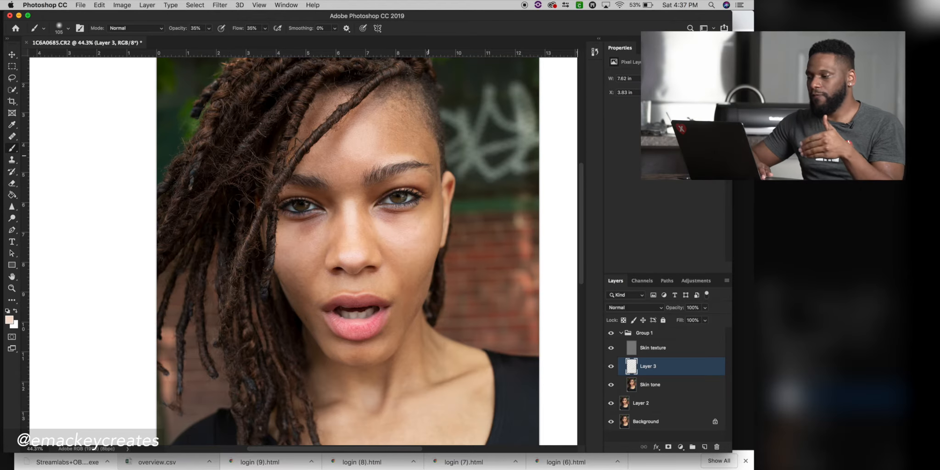
Step: Rename Layer 3 as Highlights
double_click(647, 366)
type("Highl")
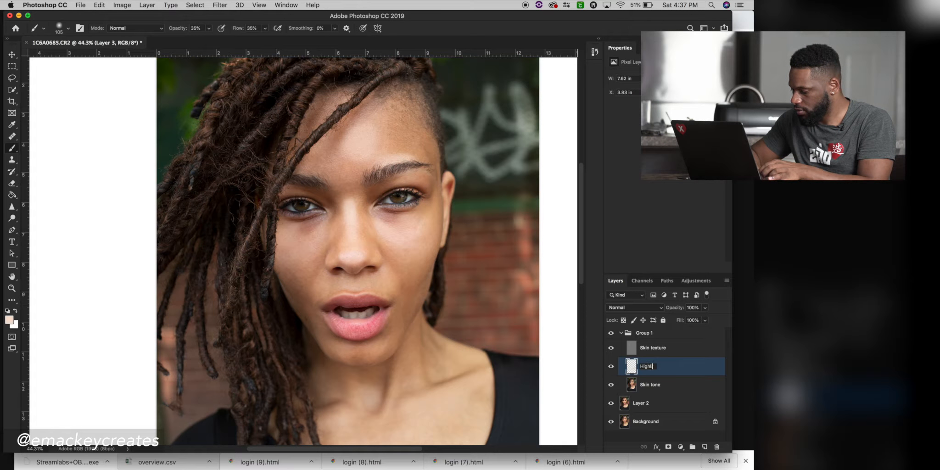
type("ights")
key("Return")
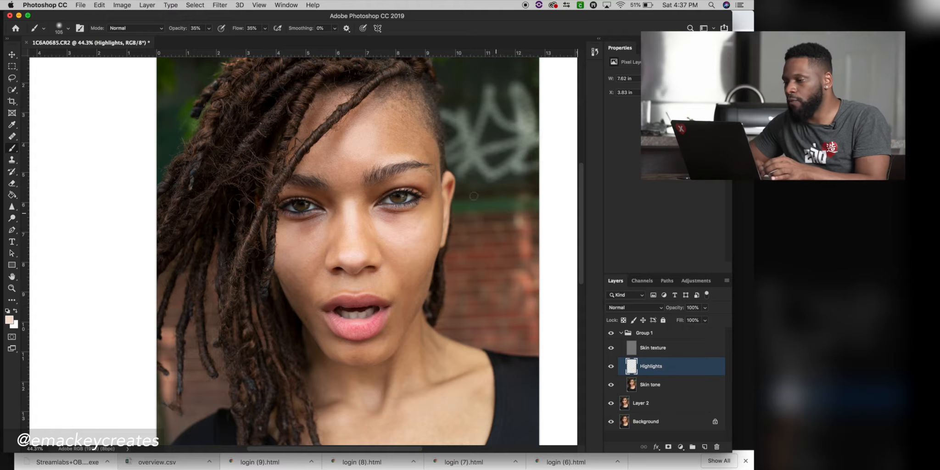
Step: Apply a Gaussian Blur with a radius of 61.9 pixels to the Highlights layer
left_click(222, 5)
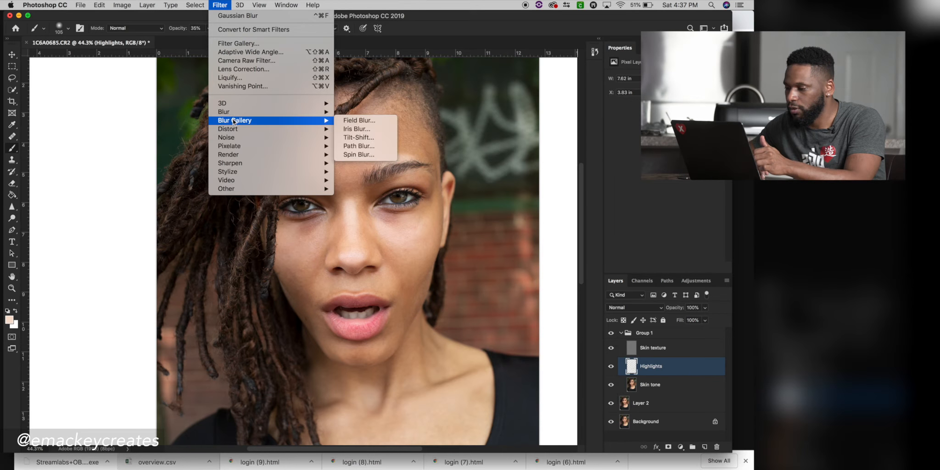
mouse_move(321, 112)
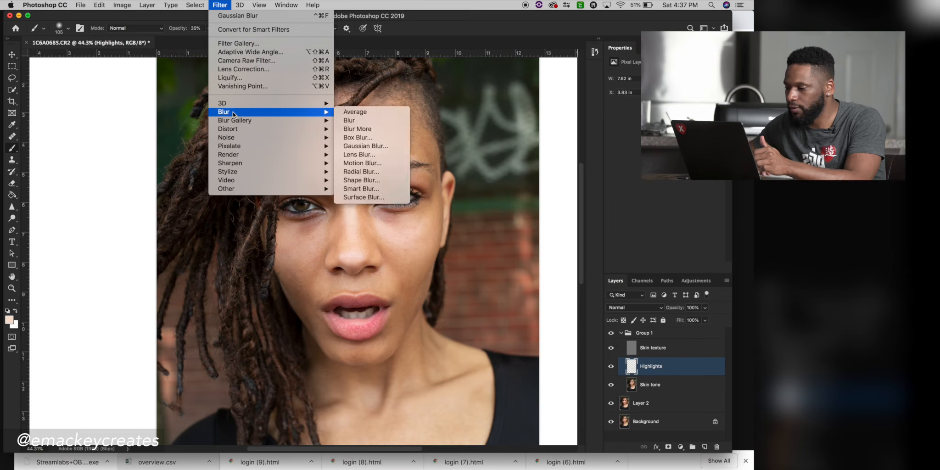
left_click(379, 146)
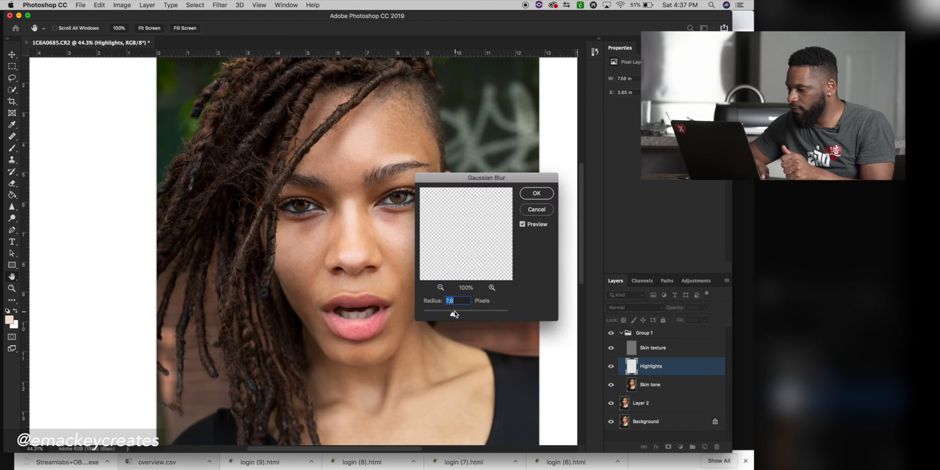
left_click_drag(453, 314, 472, 315)
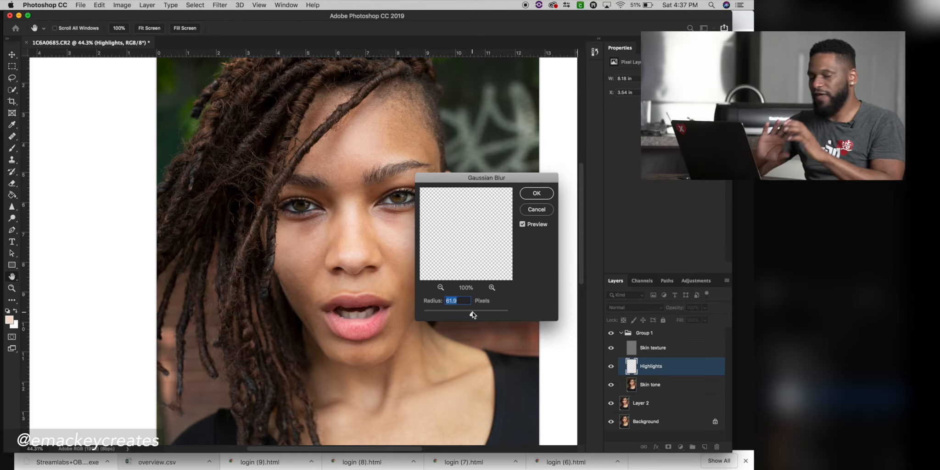
left_click(528, 195)
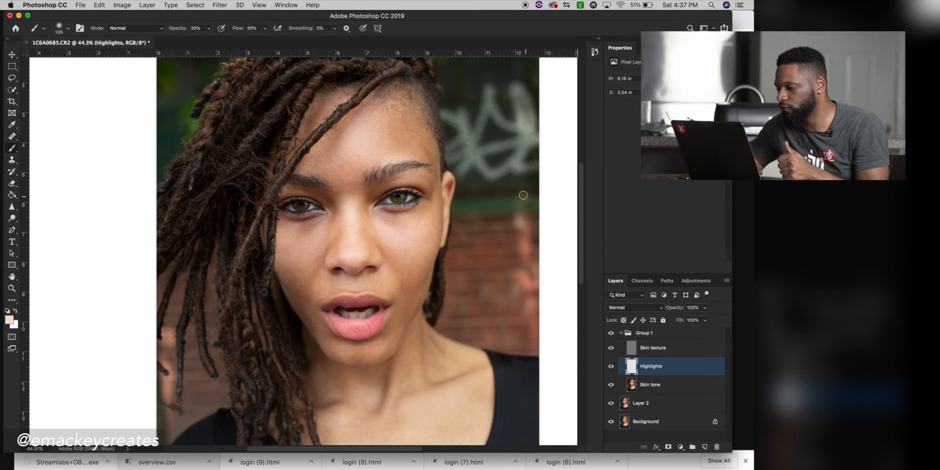
Step: Toggle the Highlights layer's visibility repeatedly to compare the face before and after the blurred highlights
left_click(611, 367)
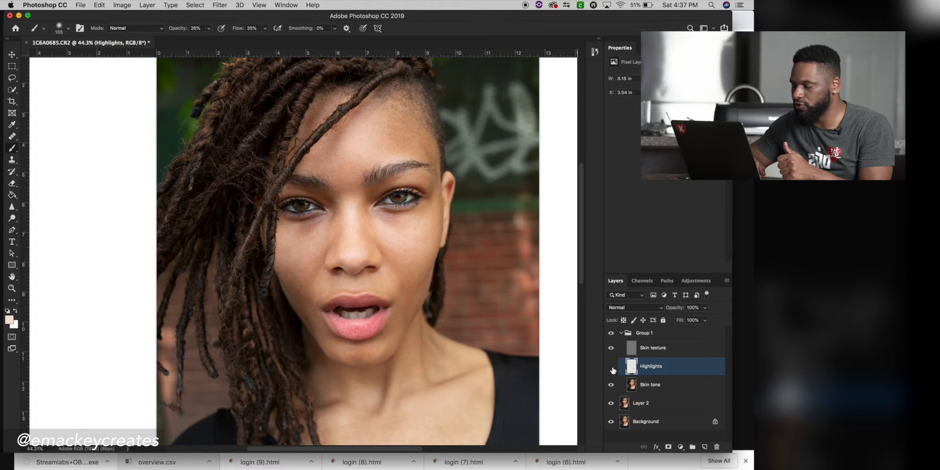
left_click(612, 369)
left_click(611, 368)
left_click(611, 368)
left_click(611, 368)
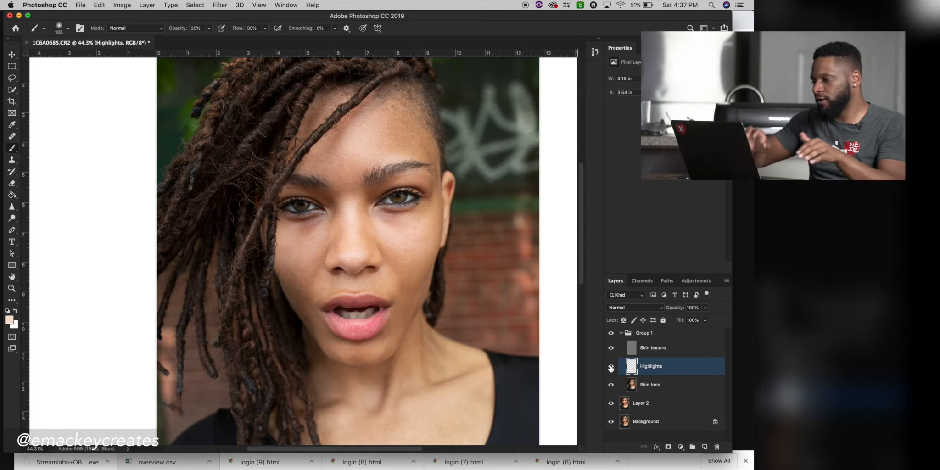
Step: Add a new layer directly above the Skin tone layer and name it Skin
left_click(650, 382)
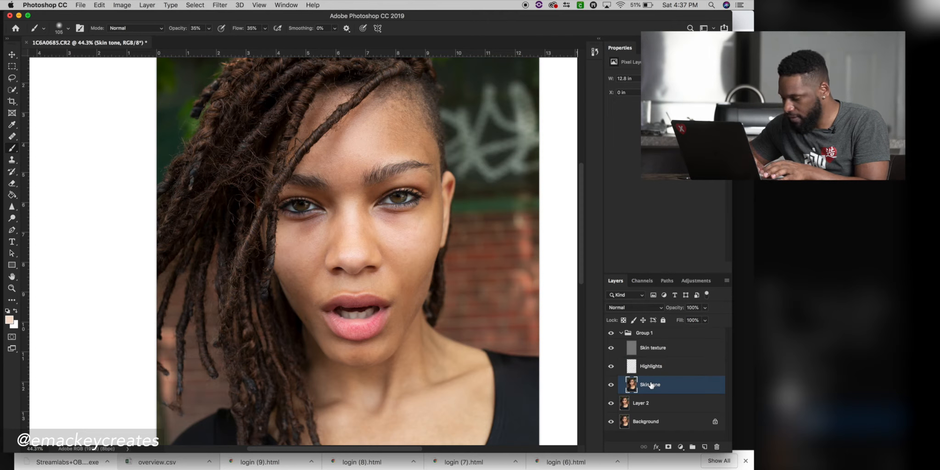
left_click(704, 446)
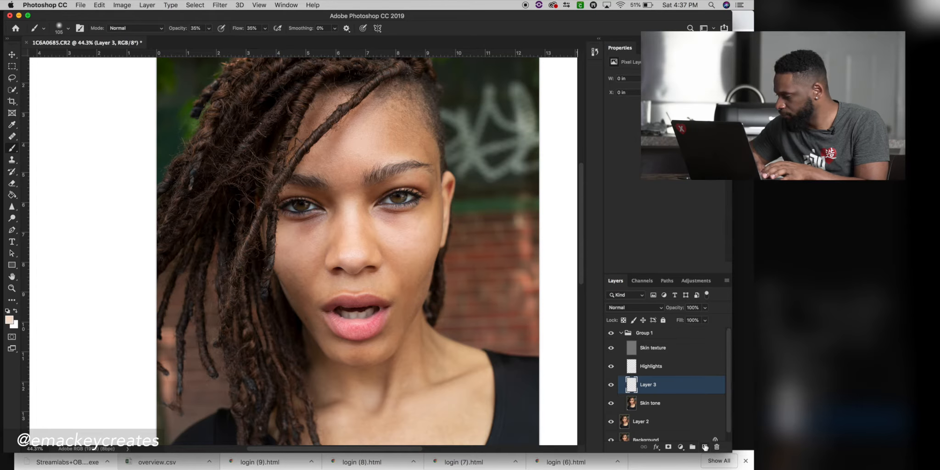
double_click(646, 385)
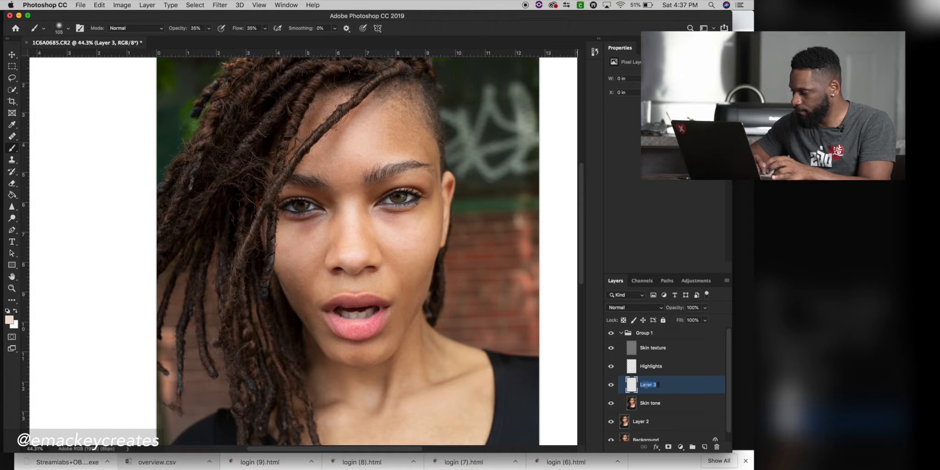
type("Skin")
key("Return")
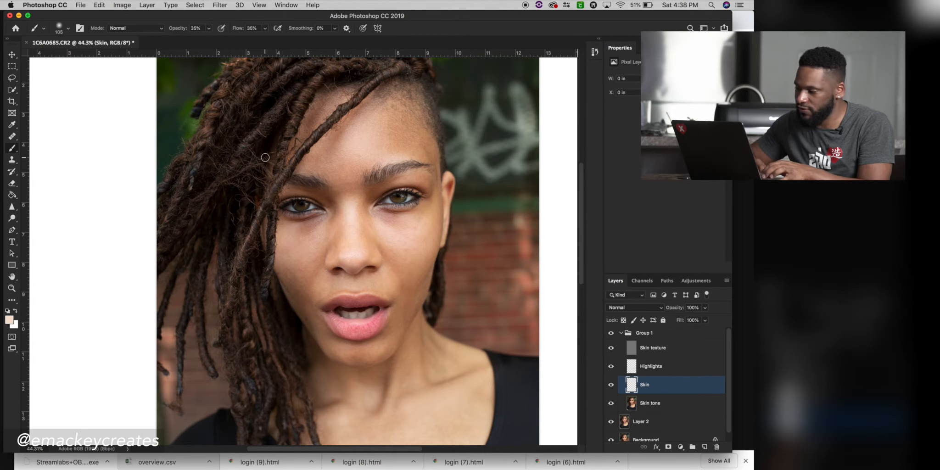
Step: Sample the skin tone below the eye nearer the visible ear, enlarge the brush to about 158 px and paint the under-eye area
scroll(308, 256, "up", 3)
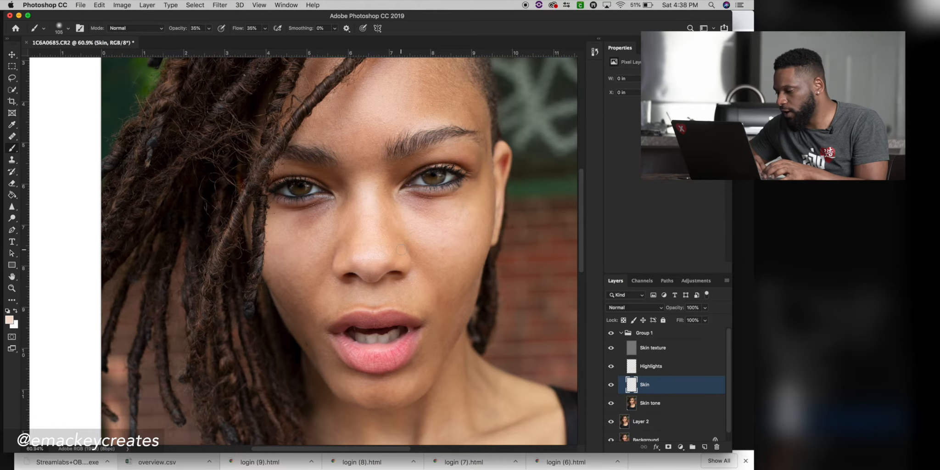
scroll(401, 249, "right", 5)
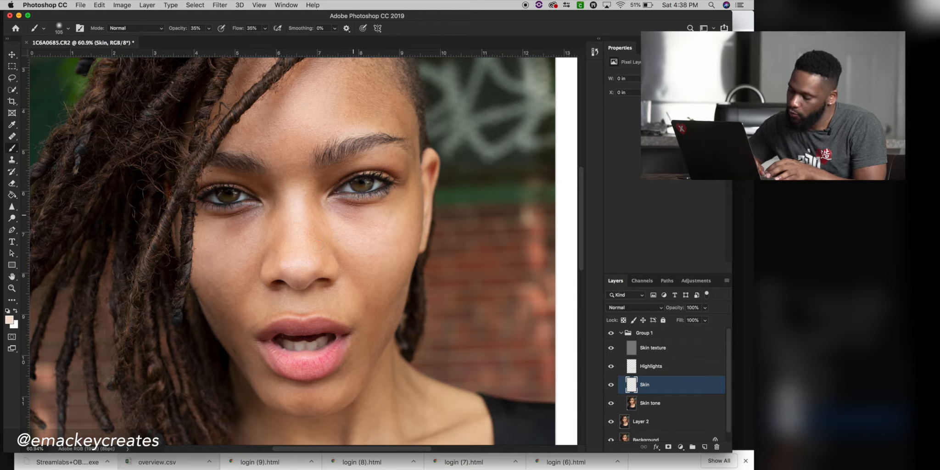
left_click(354, 208, "alt")
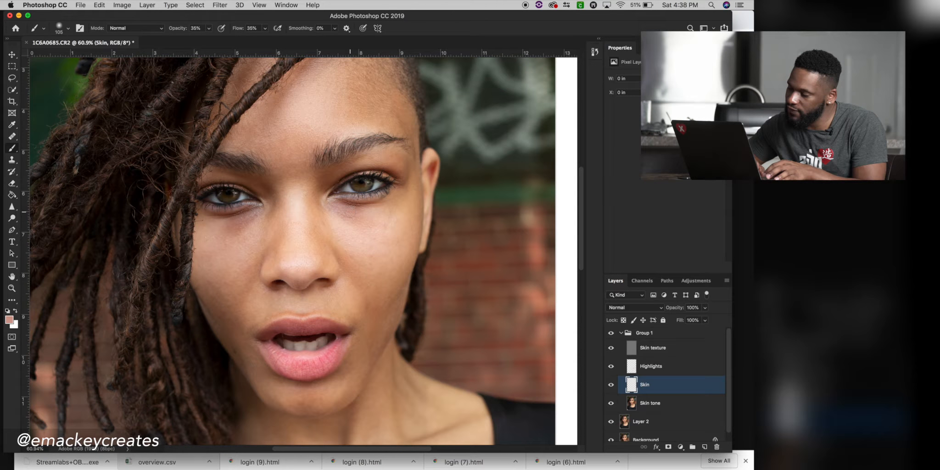
left_click(357, 235, "alt")
right_click(359, 237)
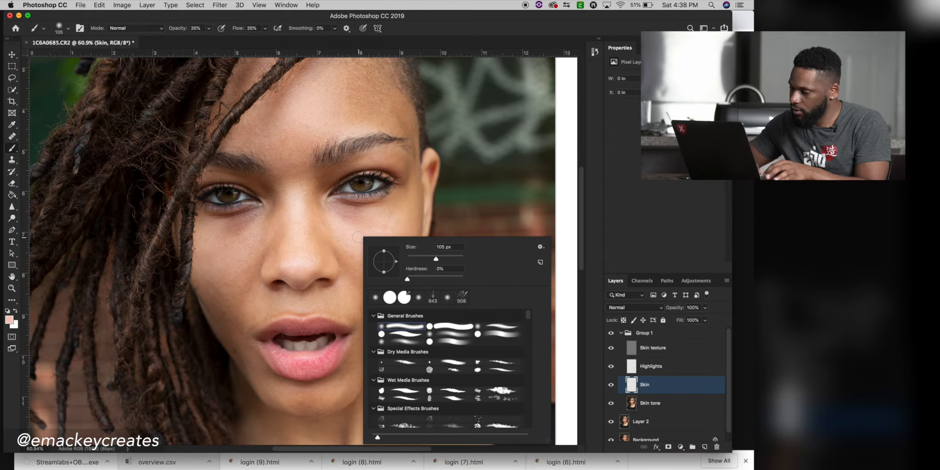
left_click_drag(427, 259, 443, 259)
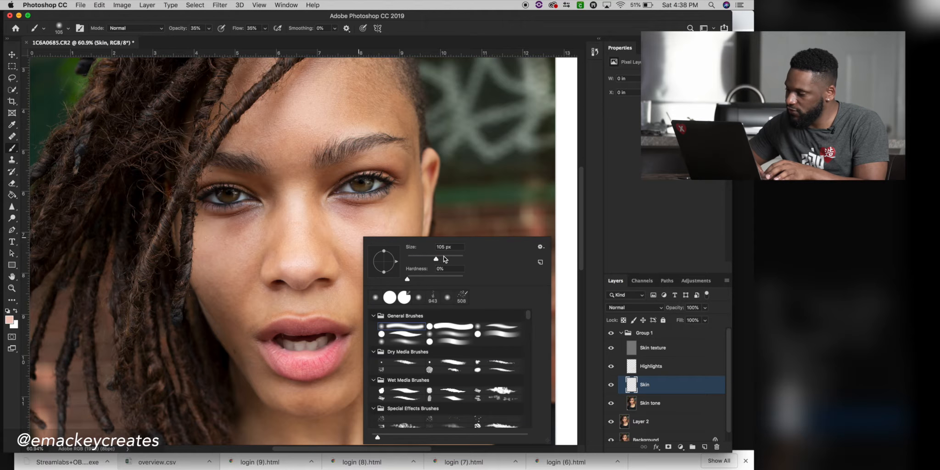
left_click(369, 223)
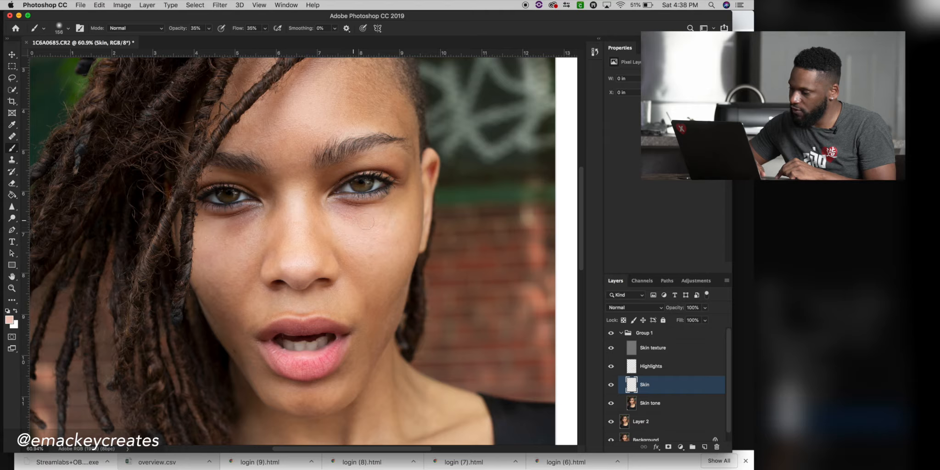
mouse_move(343, 222)
left_mouse_down()
mouse_move(380, 216)
mouse_move(345, 224)
left_mouse_up()
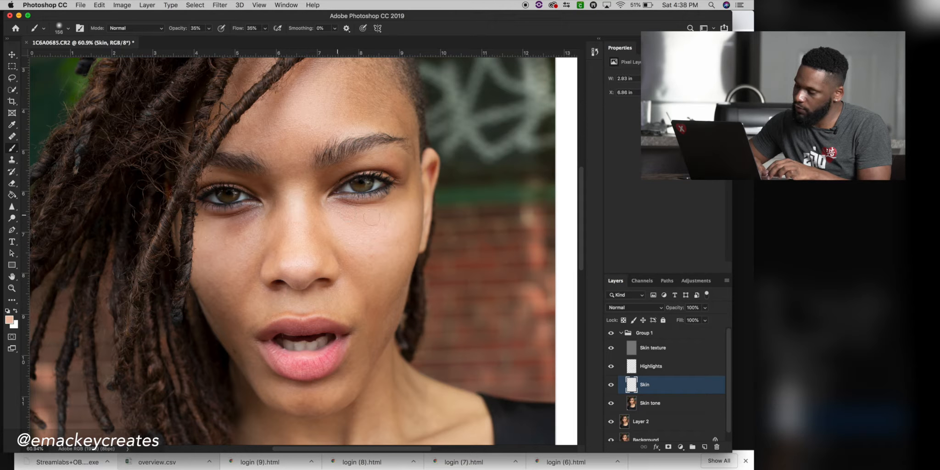
Step: Resample the lighter cheek tone and brush it across the upper cheek toward the visible ear
left_click(370, 236, "alt")
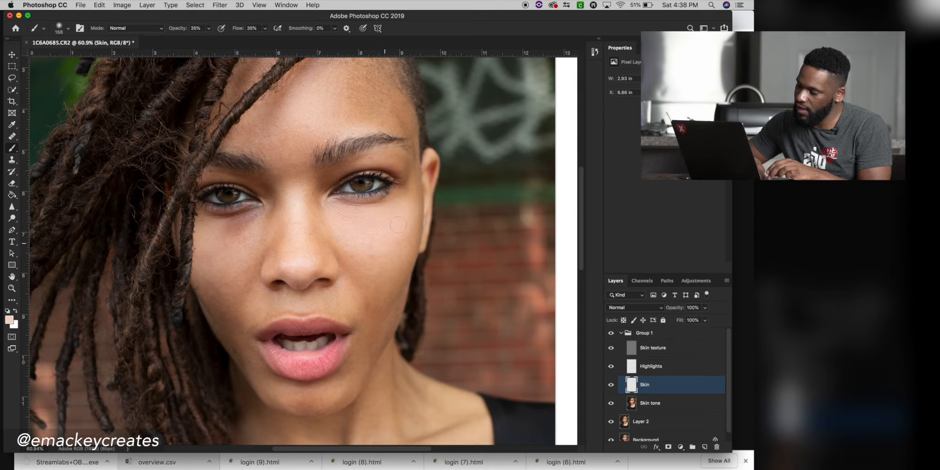
left_click_drag(360, 235, 385, 217)
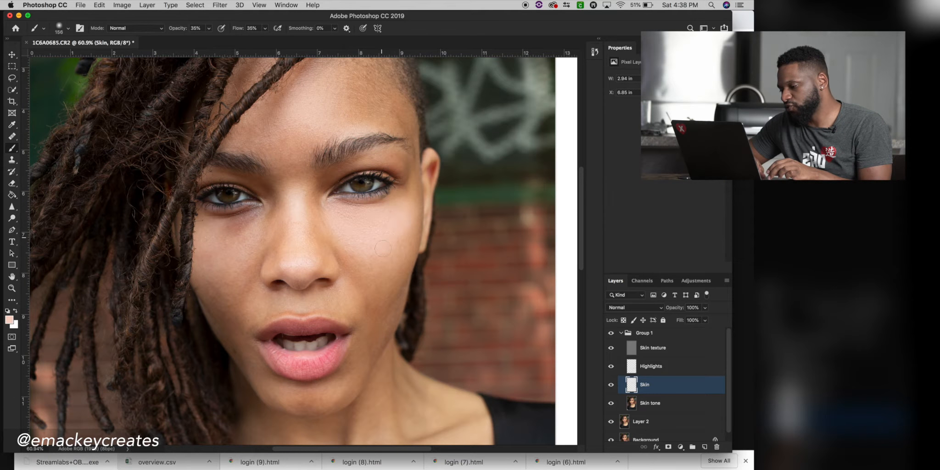
left_click(411, 238, "alt")
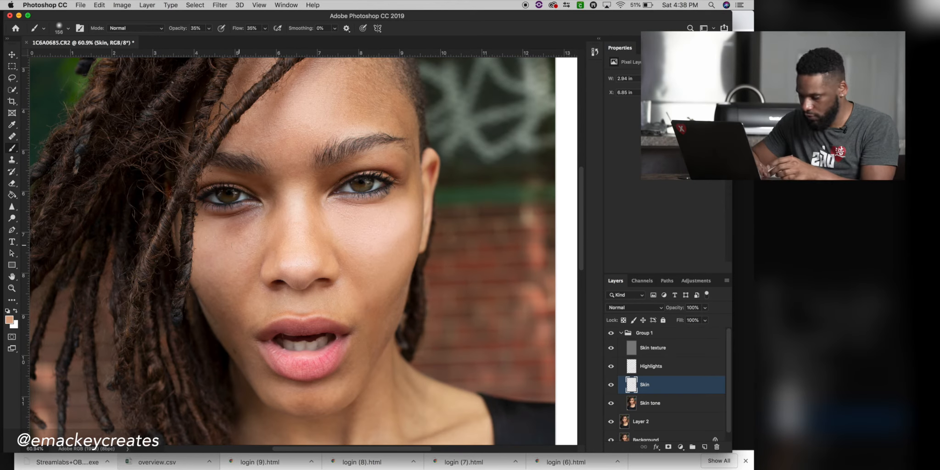
Step: Sample the cheek tone on the hair-covered side of the face and brush it under the eye and over that cheek
left_click(224, 246, "alt")
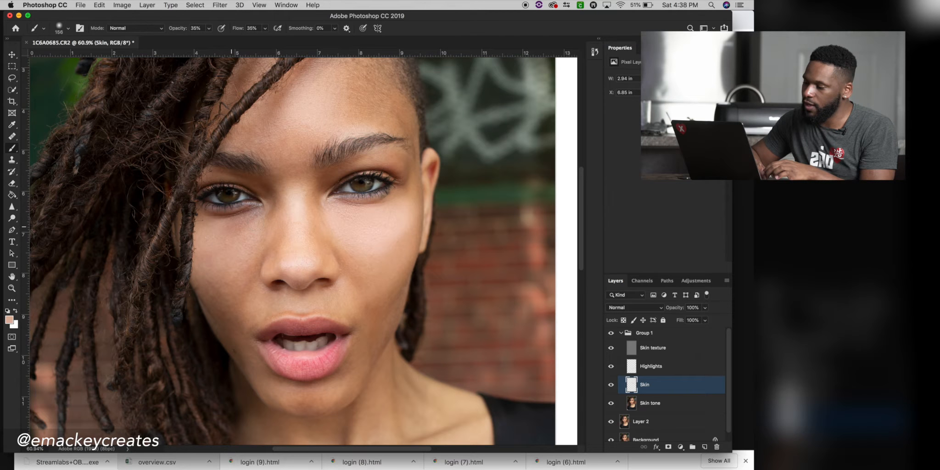
left_click_drag(267, 216, 208, 235)
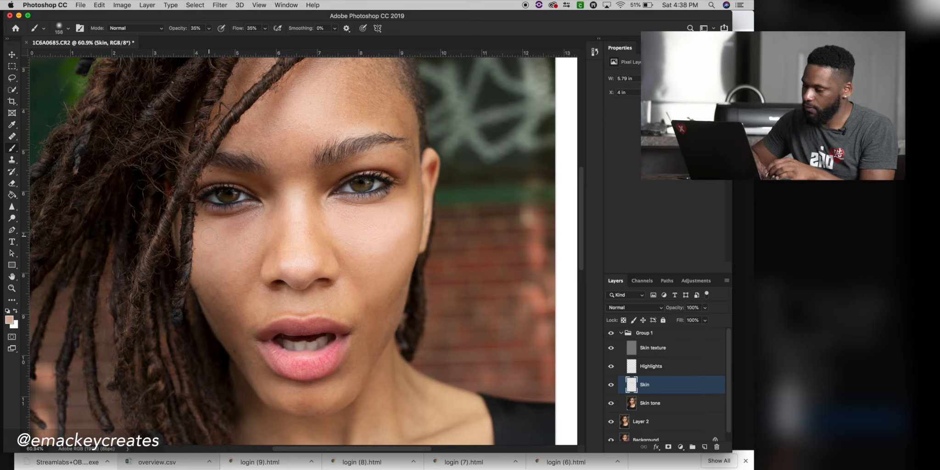
left_click_drag(241, 238, 248, 237)
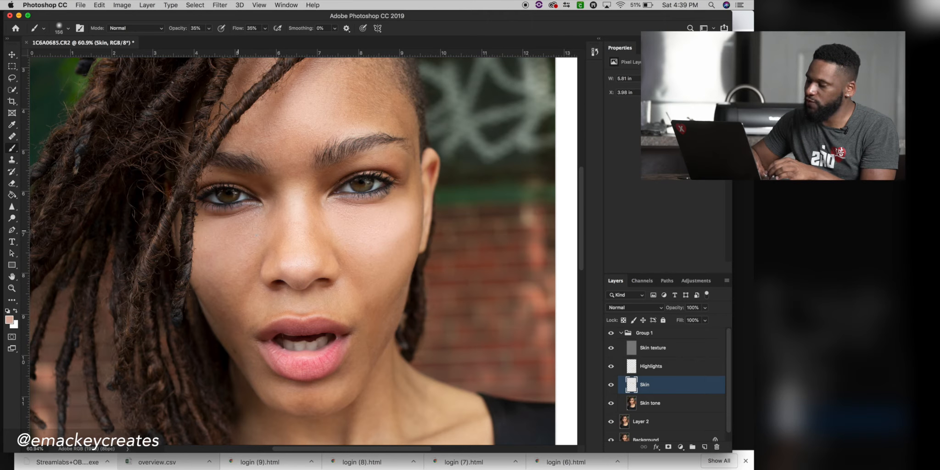
left_click_drag(250, 235, 238, 248)
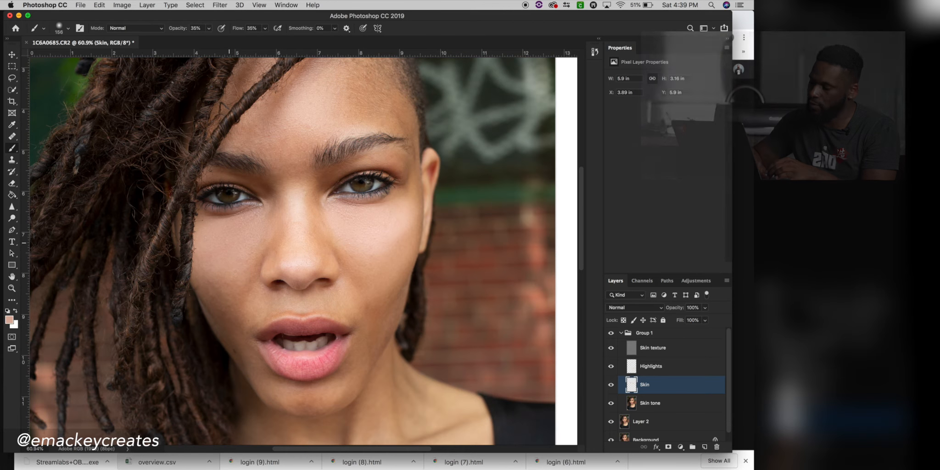
left_click_drag(218, 260, 215, 268)
Step: Sample tones on both lower cheeks and brush them over the cheeks, chin and jaw to even the skin
left_click(386, 281, "alt")
left_click_drag(361, 276, 356, 298)
mouse_move(248, 294)
left_mouse_down()
mouse_move(236, 284)
mouse_move(221, 317)
left_mouse_up()
left_click(226, 300, "alt")
left_click_drag(219, 298, 229, 321)
left_click_drag(281, 393, 290, 397)
left_click_drag(354, 357, 362, 340)
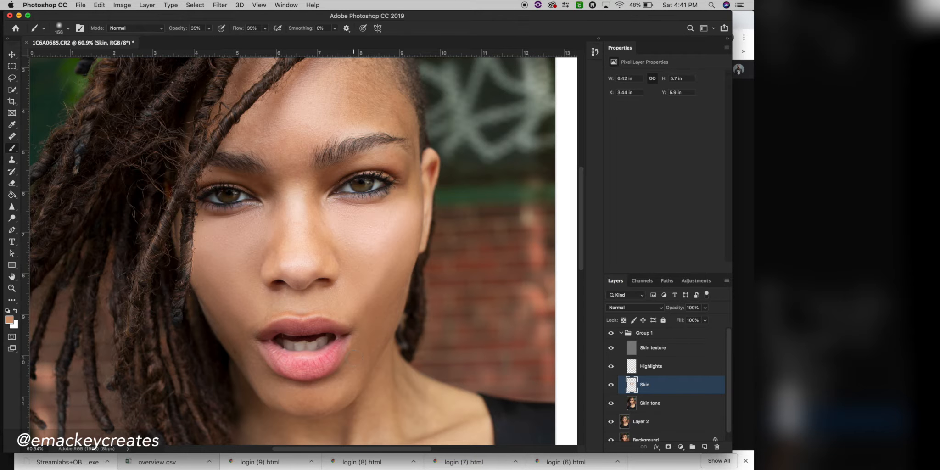
Step: Sample skin tones on the neck and chest and brush them over the uneven patches there
scroll(340, 275, "down", 5)
left_click(338, 183, "alt")
left_click_drag(339, 177, 339, 190)
scroll(339, 230, "up", 3)
scroll(332, 237, "down", 5)
left_click(332, 240, "alt")
left_click_drag(258, 265, 271, 272)
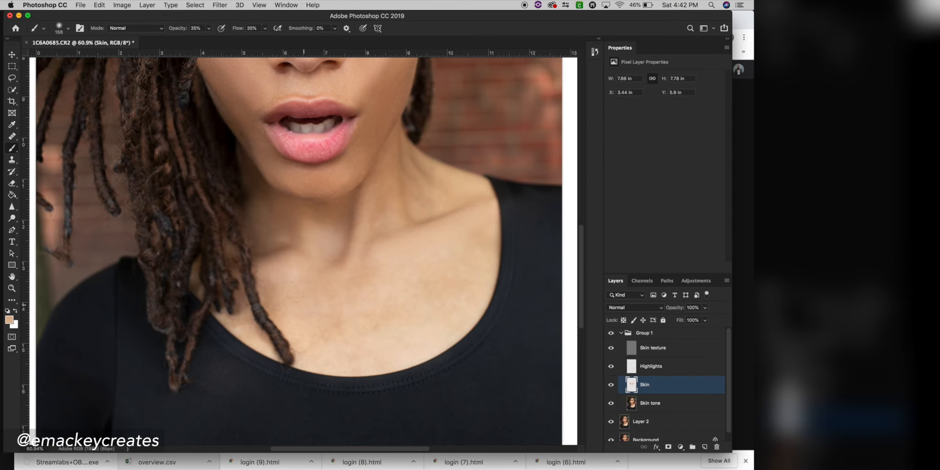
left_click_drag(420, 163, 428, 173)
Step: Brush skin tone onto the arm and forehead, and resample the cheek tone beside the nose
scroll(303, 248, "down", 5)
left_click_drag(157, 327, 172, 348)
scroll(268, 212, "up", 10)
left_click_drag(387, 171, 377, 151)
scroll(303, 247, "down", 5)
left_click(241, 208, "alt")
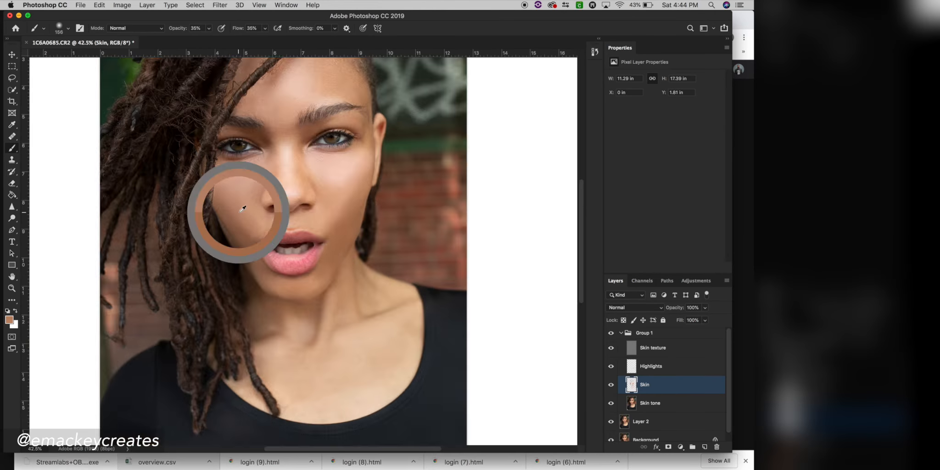
Step: Fit the whole portrait in view and toggle the Skin layer's visibility to compare before and after the painting
key("super+0")
left_click(612, 386)
left_click(611, 385)
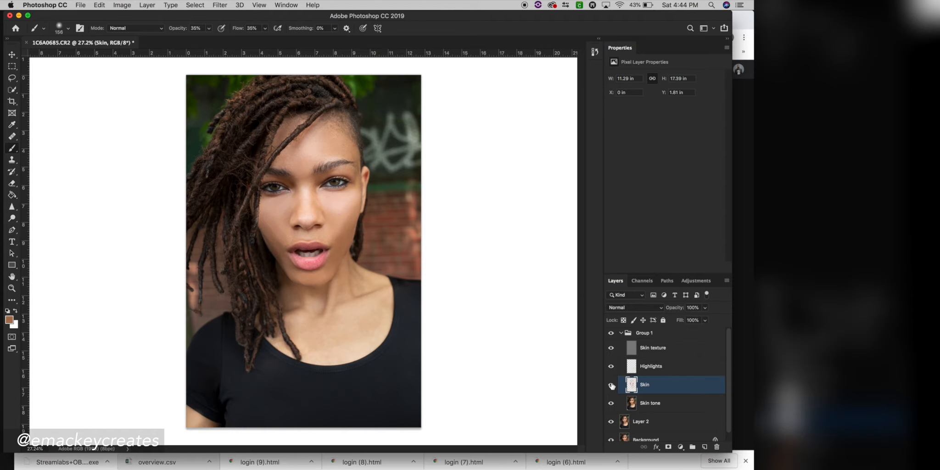
left_click(611, 386)
left_click(612, 386)
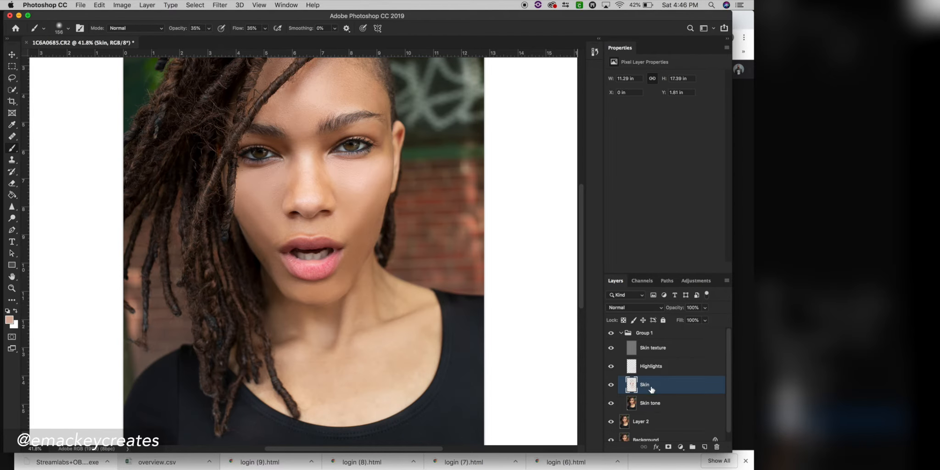
Step: Apply a Gaussian Blur with a 56.0-pixel radius to the Skin layer to blend the painted skin tones
left_click(221, 5)
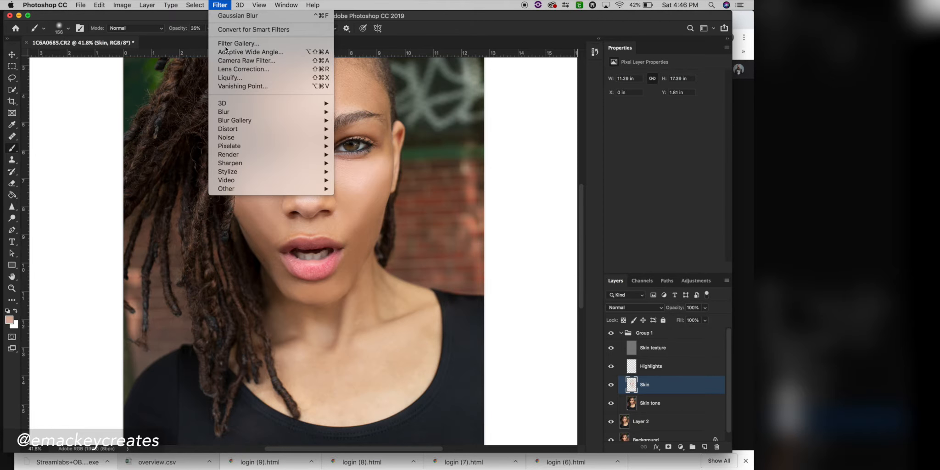
mouse_move(240, 113)
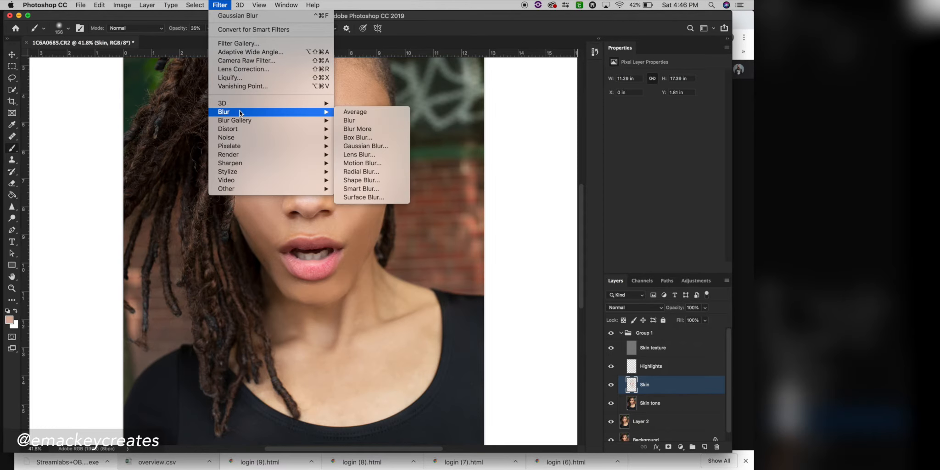
left_click(357, 145)
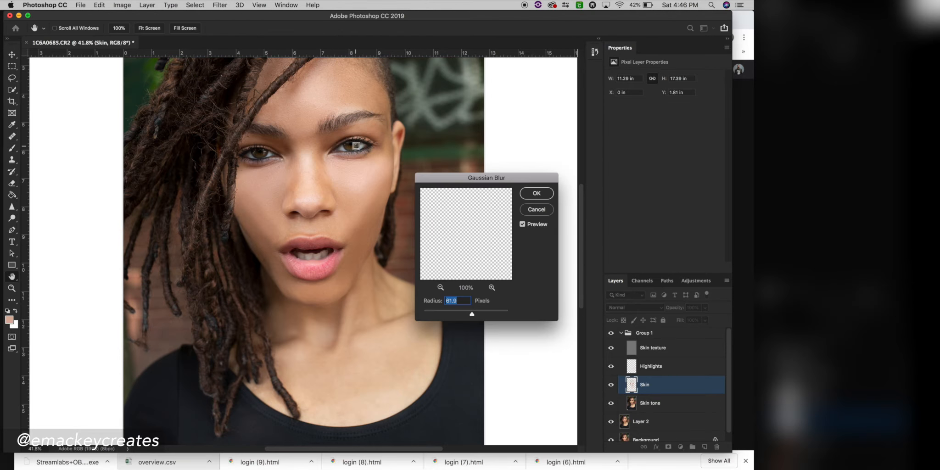
left_click_drag(471, 315, 474, 317)
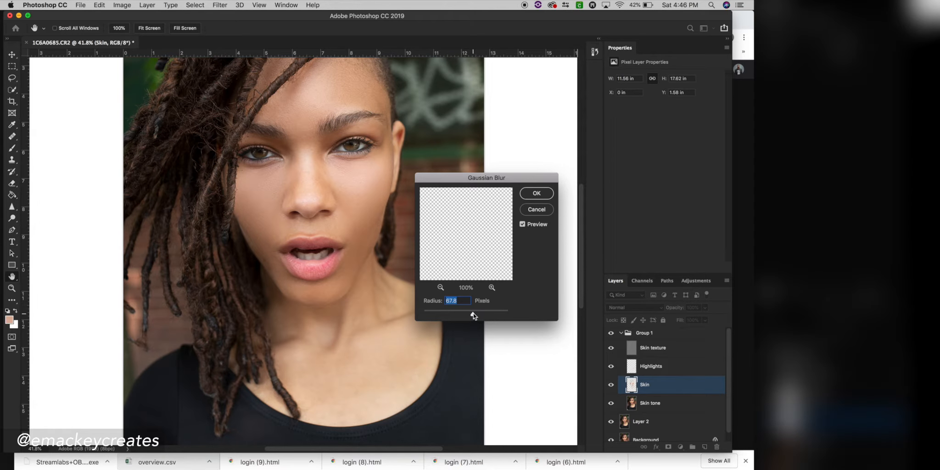
mouse_move(474, 316)
left_mouse_down()
mouse_move(429, 315)
mouse_move(473, 316)
left_mouse_up()
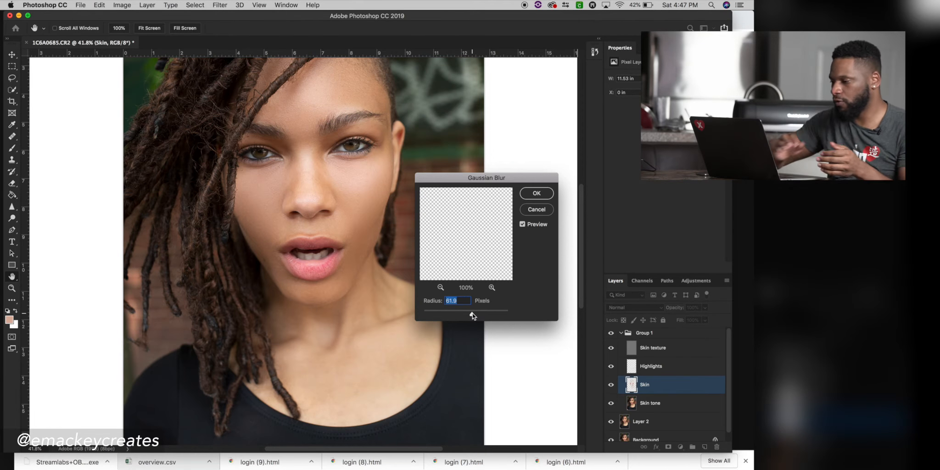
left_click_drag(473, 316, 473, 316)
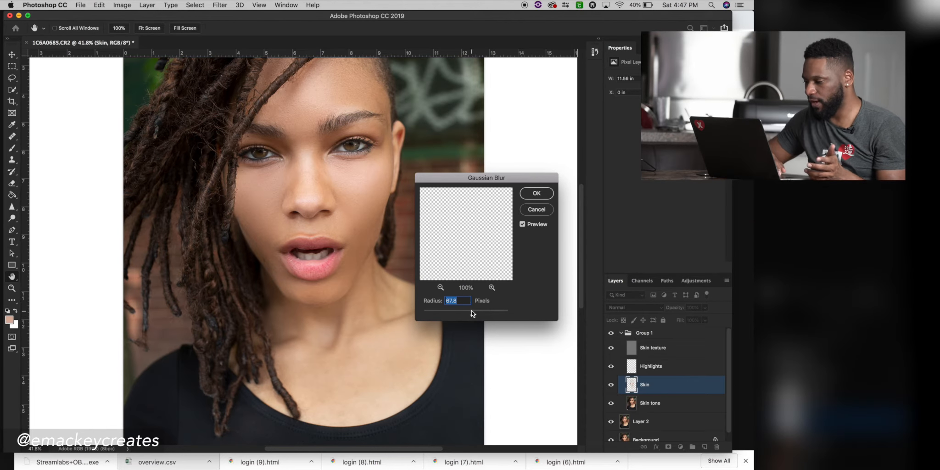
left_click_drag(471, 313, 471, 316)
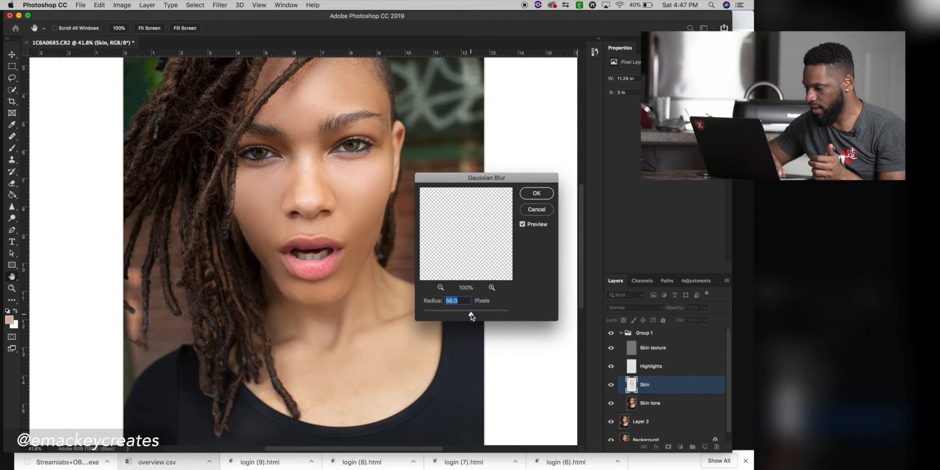
left_click(536, 194)
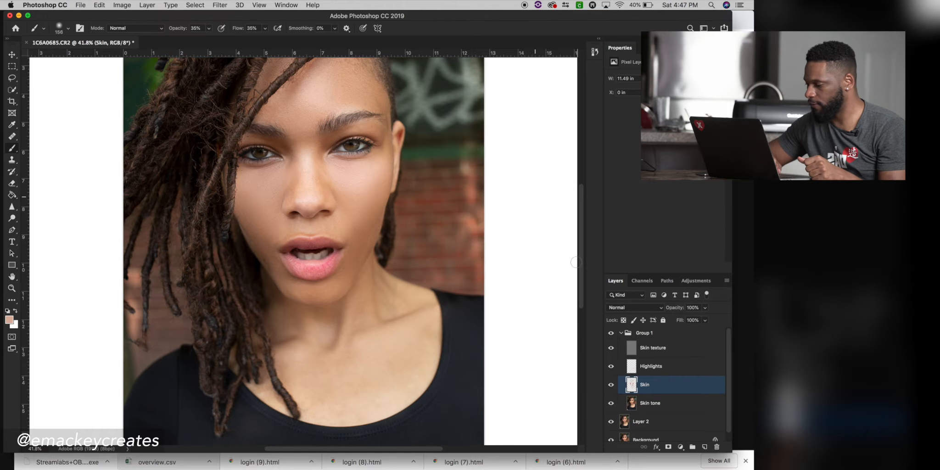
Step: Toggle the Skin layer's visibility to compare before and after the blur, and examine the face and neck up close
left_click(611, 385)
left_click(611, 385)
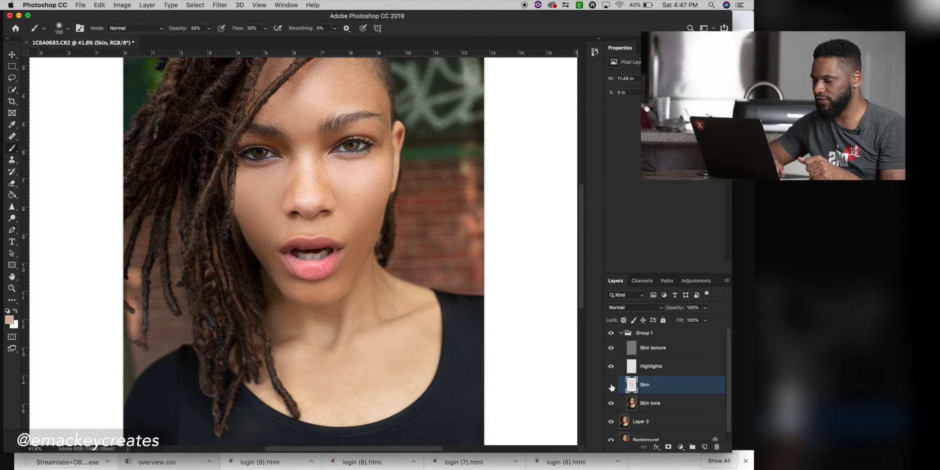
left_click(611, 385)
left_click(610, 385)
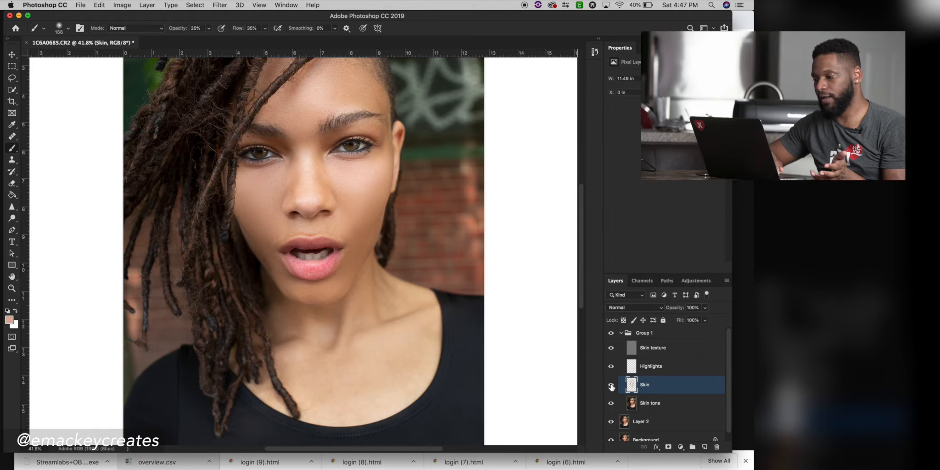
scroll(469, 365, "up", 3)
left_click(611, 386)
left_click(611, 386)
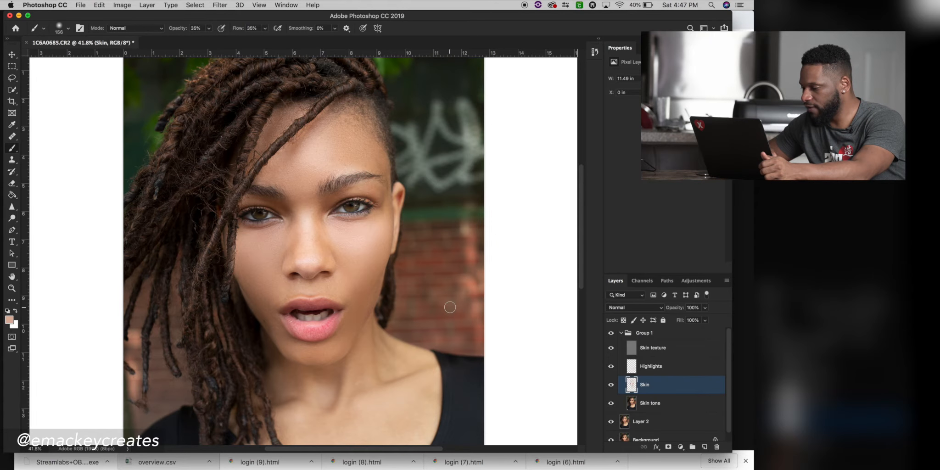
scroll(450, 307, "up", 4)
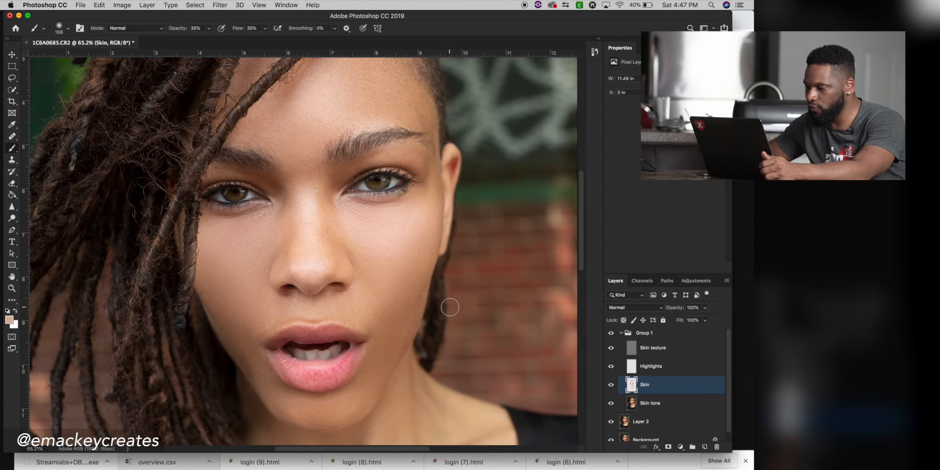
scroll(450, 307, "down", 3)
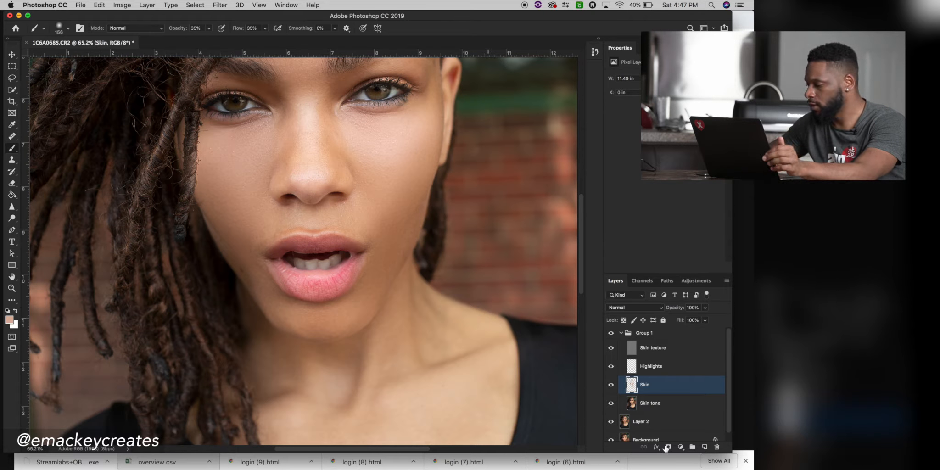
Step: Create a new layer above the Skin layer and name it Fin Touch
left_click(704, 448)
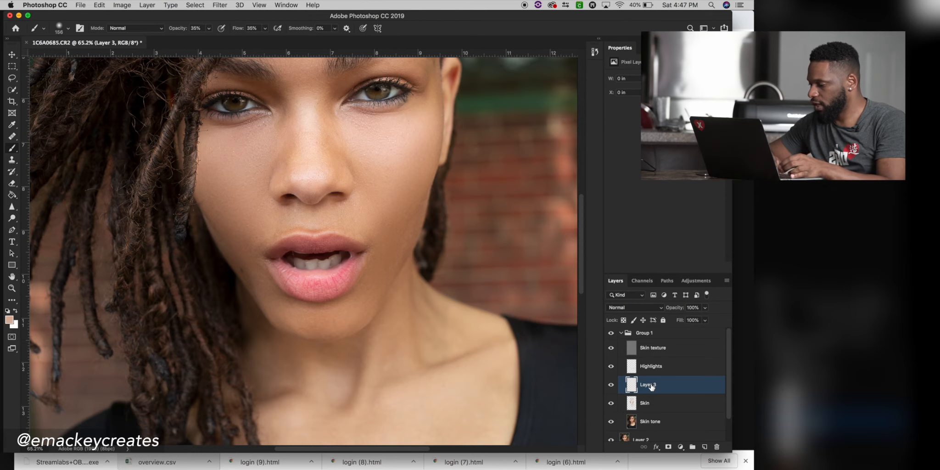
double_click(650, 385)
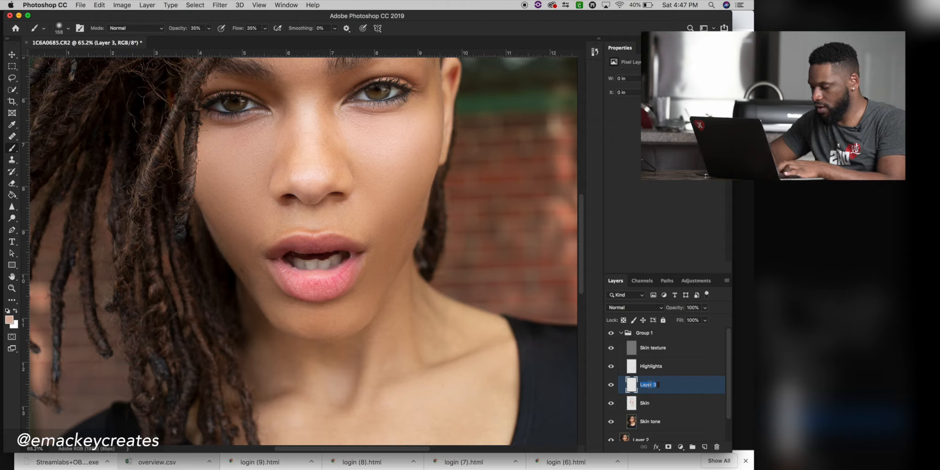
type("Fin Touch")
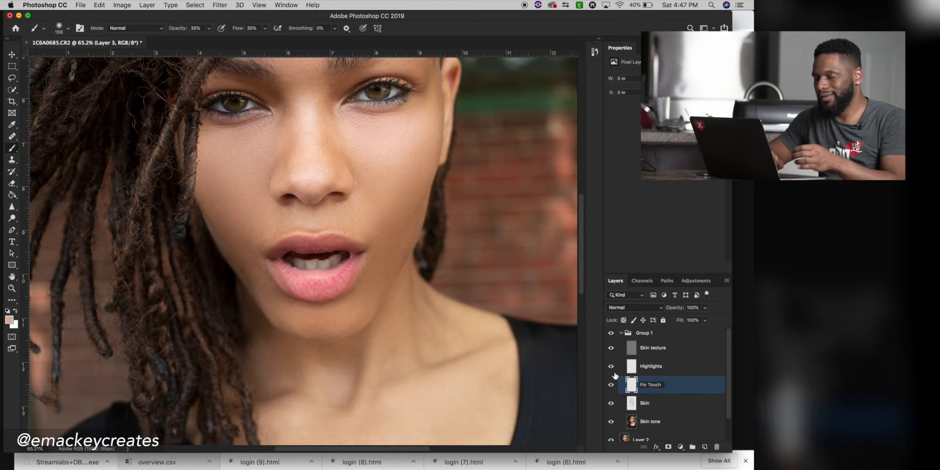
key("Return")
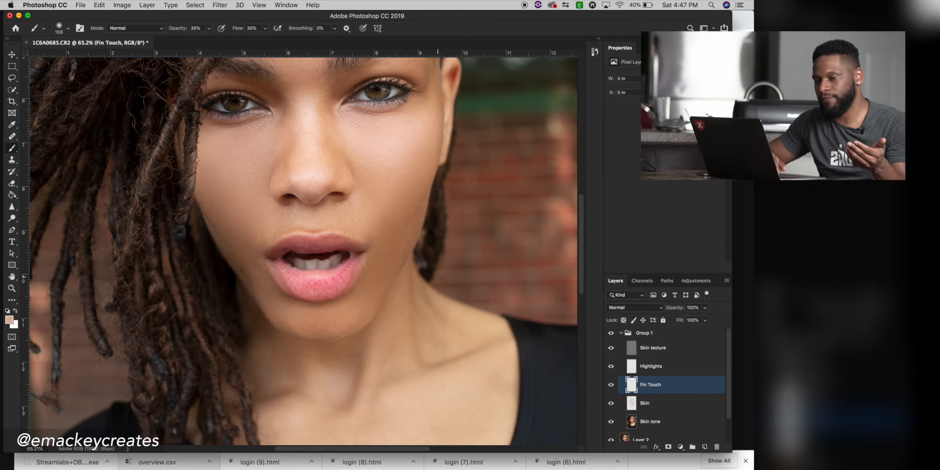
Step: On the Fin Touch layer, paint sampled skin tones around the nose and mouth at 35% brush opacity to even out the skin
scroll(427, 271, "down", 5)
scroll(410, 264, "up", 7)
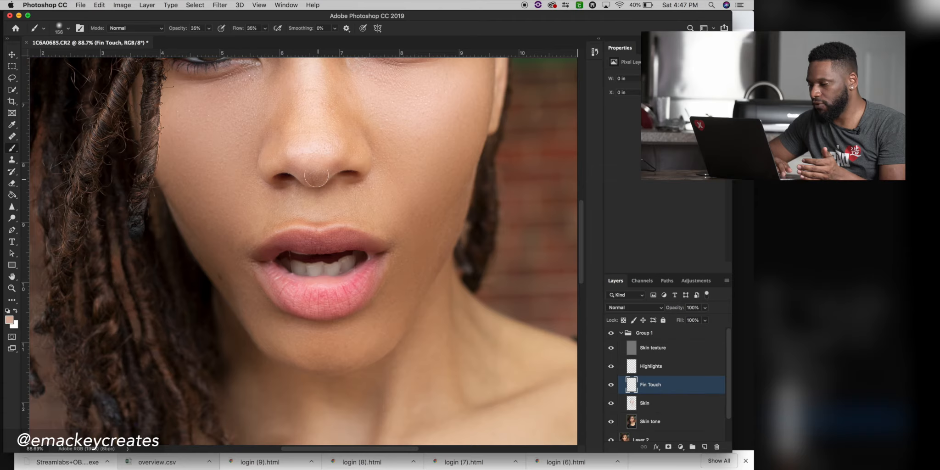
scroll(319, 182, "down", 3)
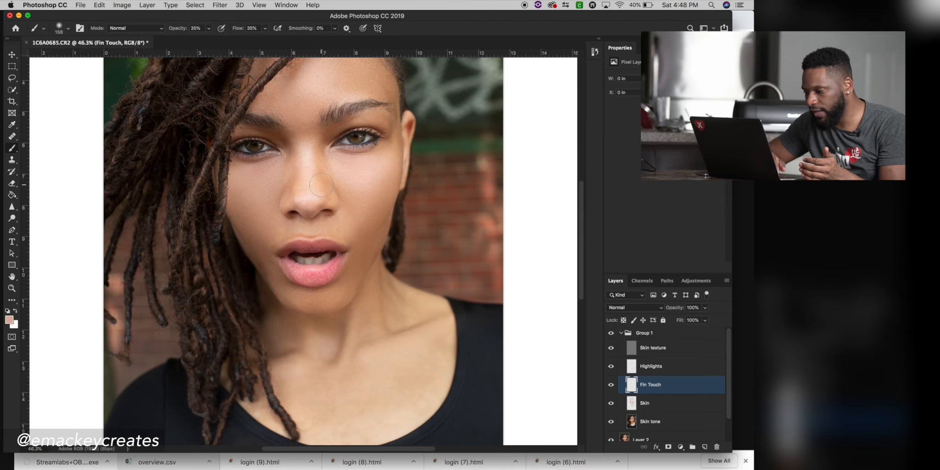
scroll(321, 184, "down", 2)
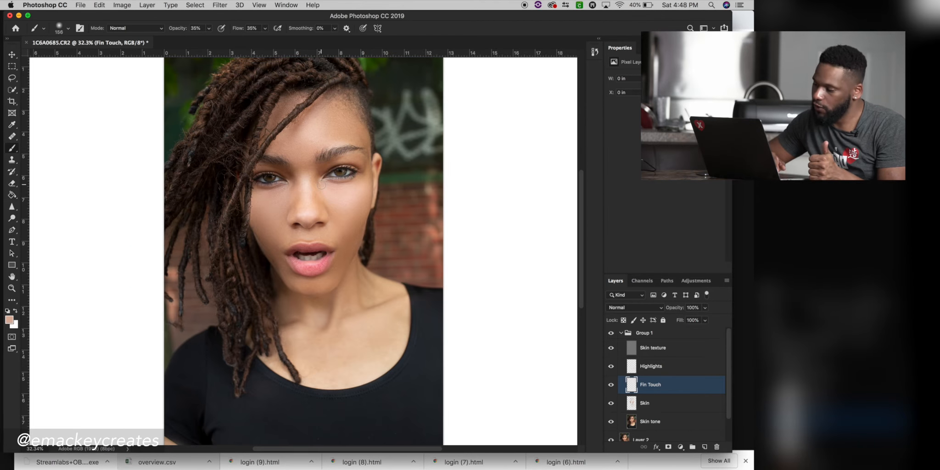
scroll(321, 184, "up", 1)
scroll(312, 248, "up", 9)
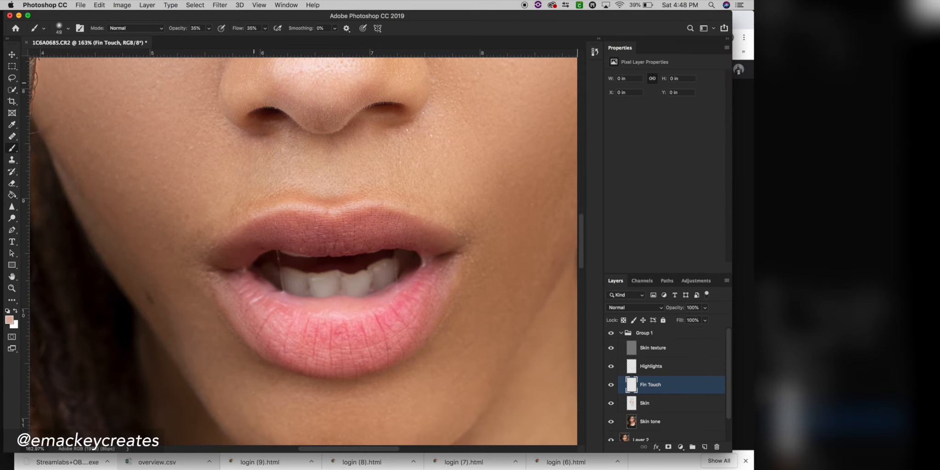
left_click(321, 127, "alt")
mouse_move(321, 127)
left_mouse_down()
mouse_move(314, 114)
mouse_move(346, 114)
left_mouse_up()
left_click(309, 121, "alt")
scroll(317, 207, "down", 3)
left_click(317, 191, "alt")
left_click_drag(229, 230, 329, 191)
left_click(310, 183, "alt")
right_click(311, 181)
left_click(329, 191, "alt")
left_click(225, 121, "alt")
left_click(222, 118)
Step: Enlarge the brush to 153 px and blend more sampled skin tones over the lower face on the Fin Touch layer
scroll(296, 188, "down", 5)
right_click(304, 212)
left_click_drag(367, 212, 399, 212)
left_click_drag(295, 218, 275, 190)
left_click(304, 242, "alt")
left_click(329, 235, "alt")
left_click_drag(413, 148, 404, 177)
left_click(400, 179, "alt")
Step: Hide and reshow the Fin Touch layer to compare the portrait with and without the painted strokes
scroll(294, 253, "down", 6)
left_click(611, 387)
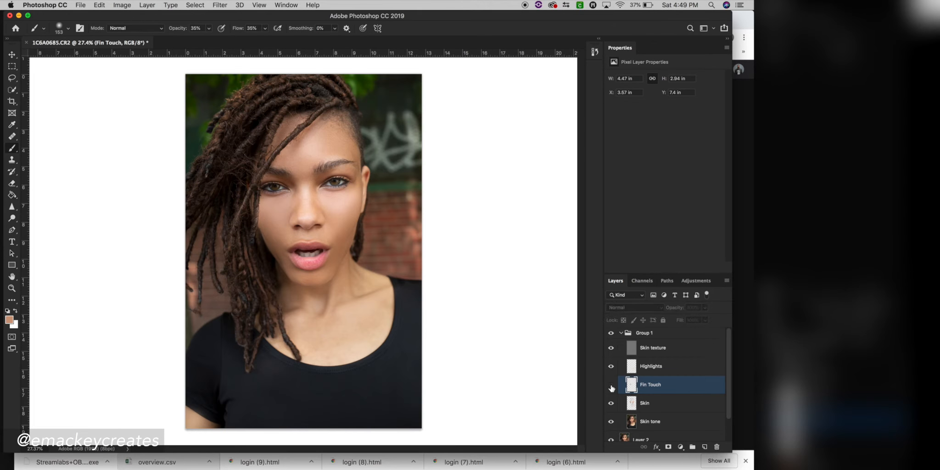
left_click(611, 387)
Step: Apply a Gaussian Blur to the Fin Touch layer to soften the painted strokes
scroll(306, 248, "up", 5)
left_click(220, 5)
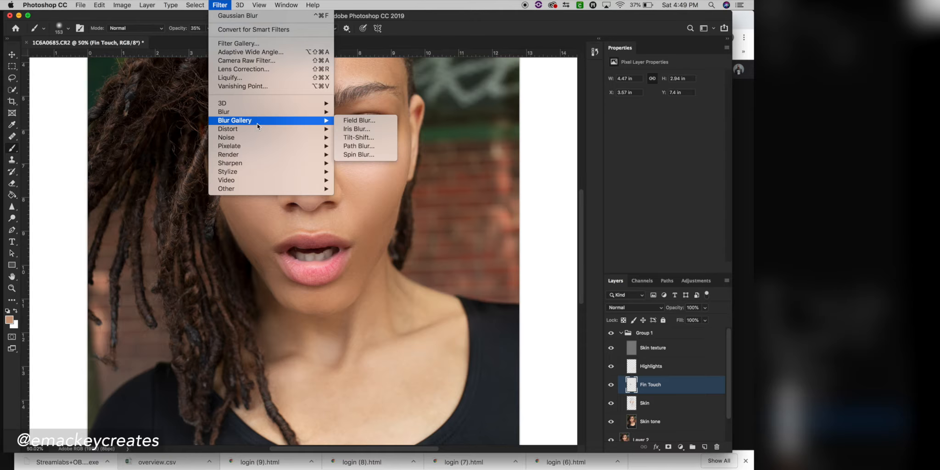
mouse_move(257, 113)
left_click(363, 146)
left_click_drag(470, 315, 463, 314)
left_click(539, 193)
Step: Toggle the visibility of Group 1 to compare the whole portrait before and after the retouching
scroll(436, 194, "down", 5)
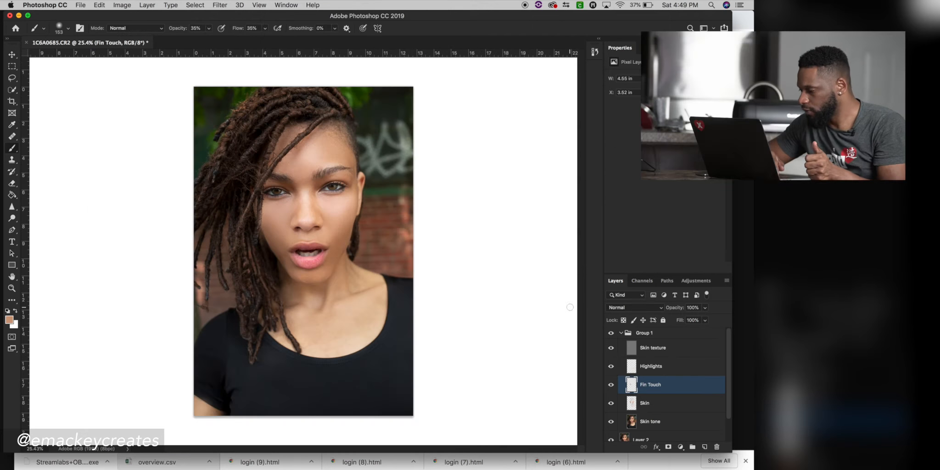
left_click(611, 334)
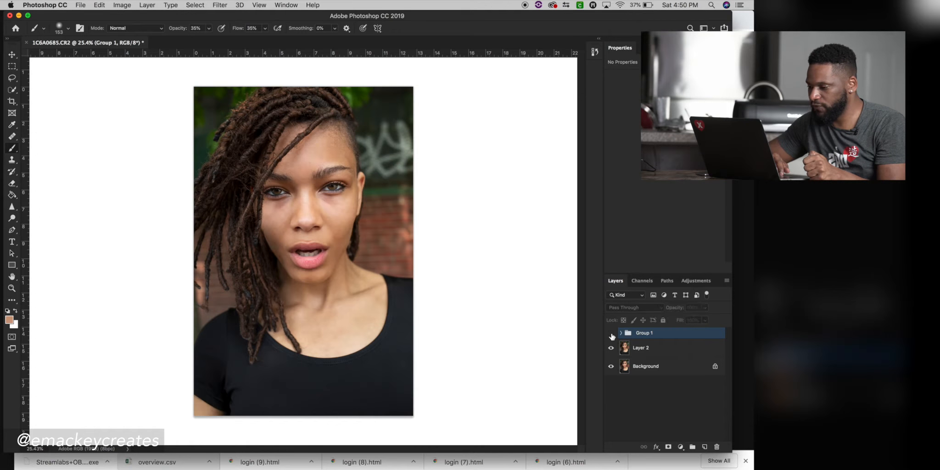
left_click(611, 333)
left_click(611, 334)
left_click(611, 334)
Step: Expand Group 1, go through its Highlights and Fin Touch layers, and select the Skin layer, keeping its opacity at 100%
key("super+plus")
key("super+plus")
key("super+plus")
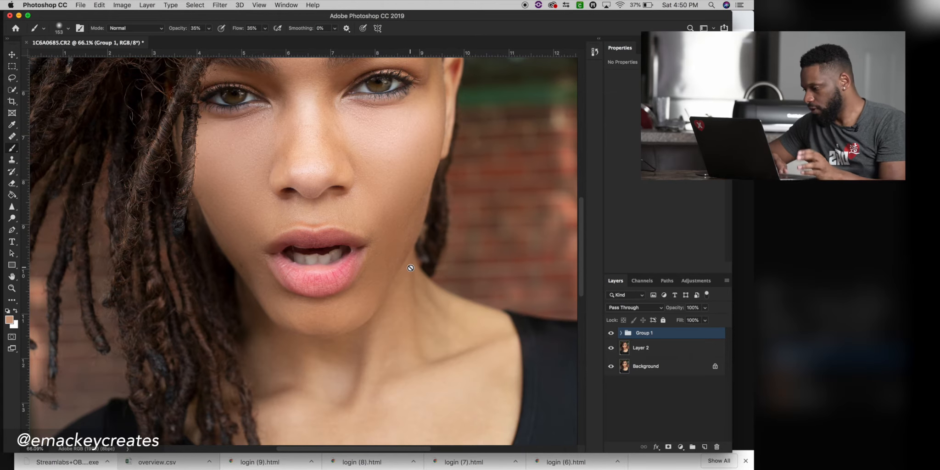
left_click(621, 333)
left_click(648, 365)
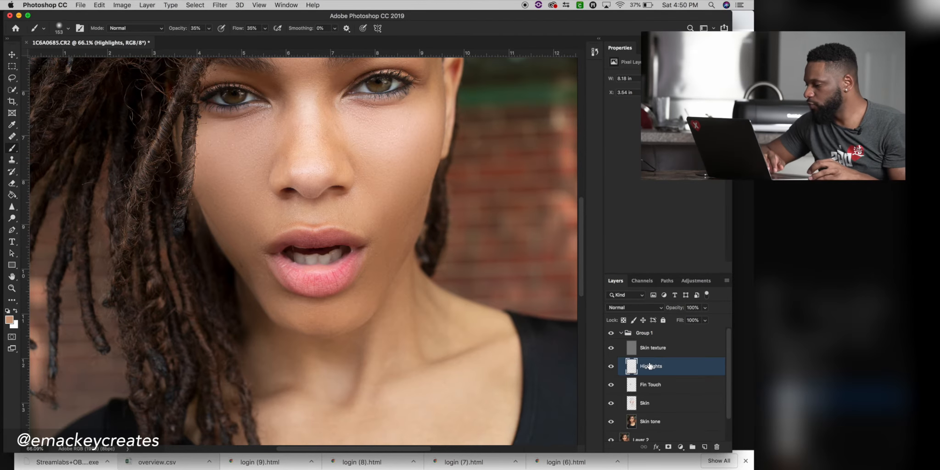
key("super+minus")
key("super+minus")
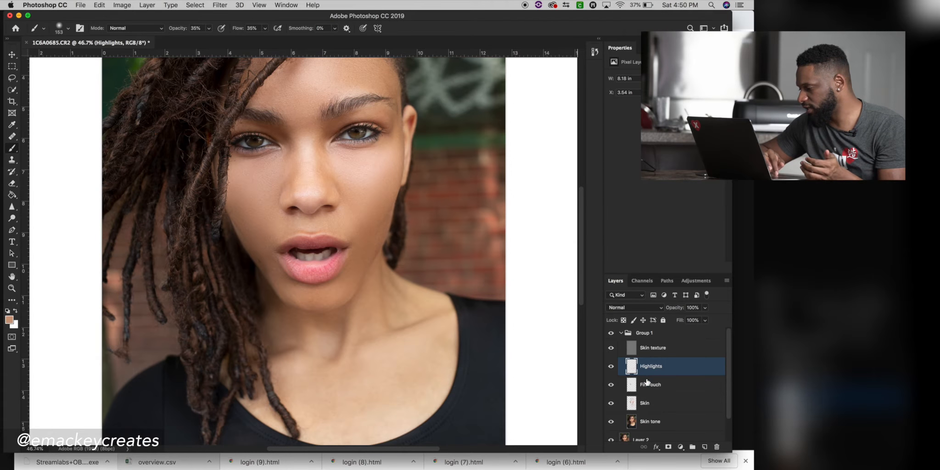
left_click(647, 383)
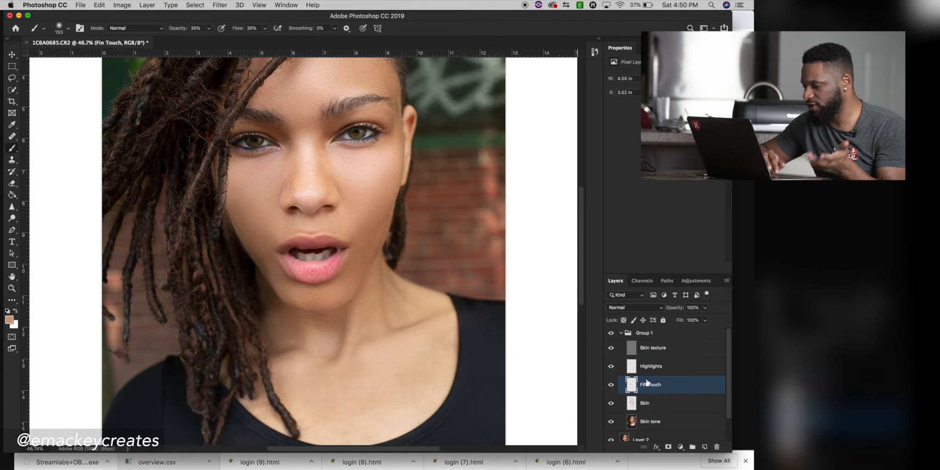
left_click(656, 403)
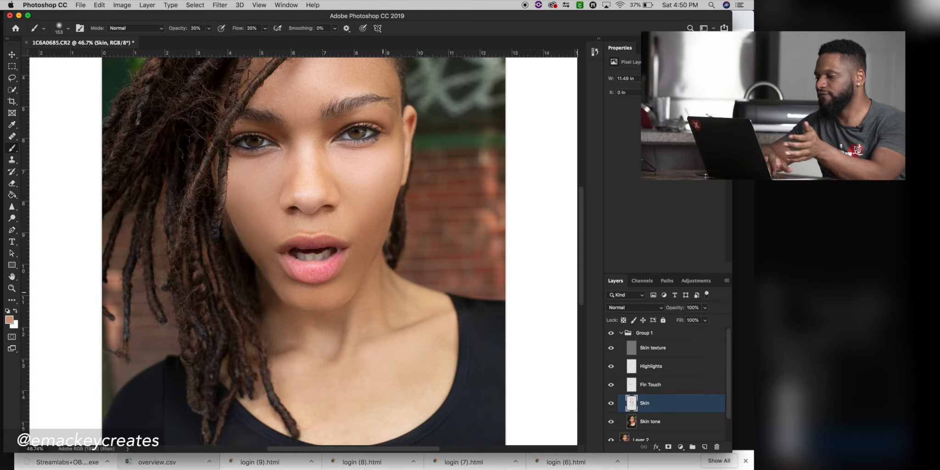
key("super+minus")
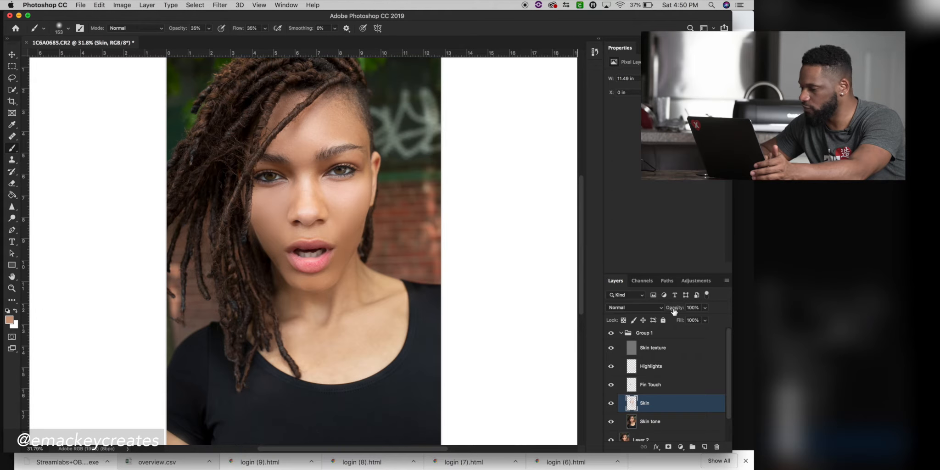
left_click_drag(674, 311, 699, 310)
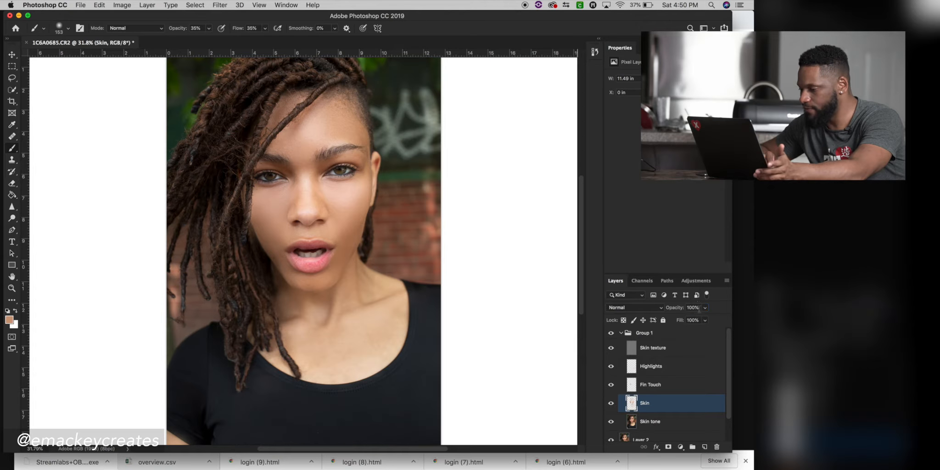
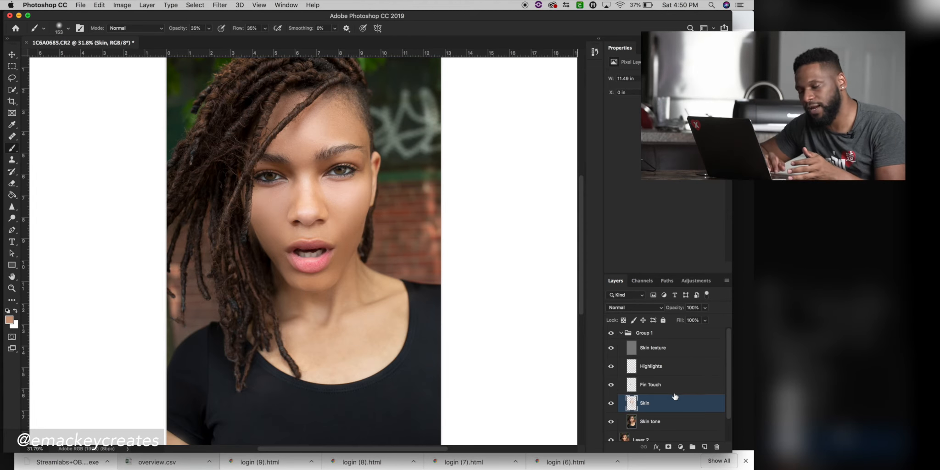
Step: Examine the eyes and cheeks up close with the Skin layer hidden and shown
scroll(334, 239, "up", 5)
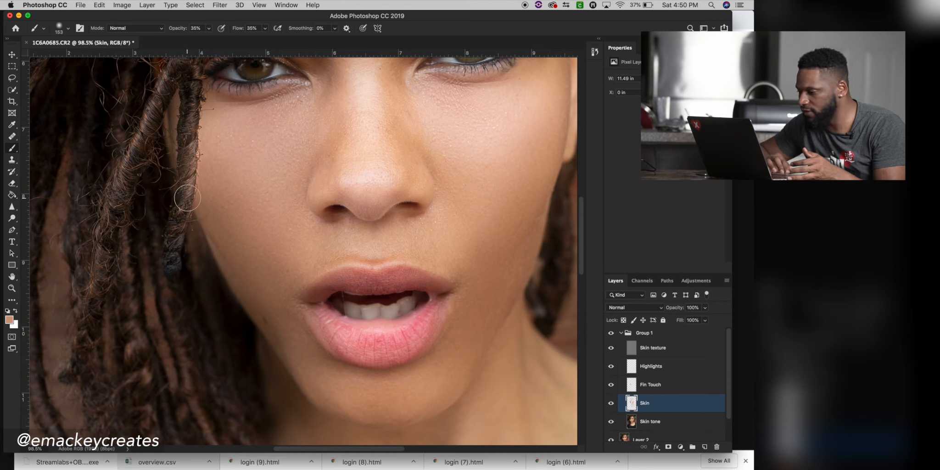
scroll(368, 298, "up", 3)
scroll(368, 299, "up", 5)
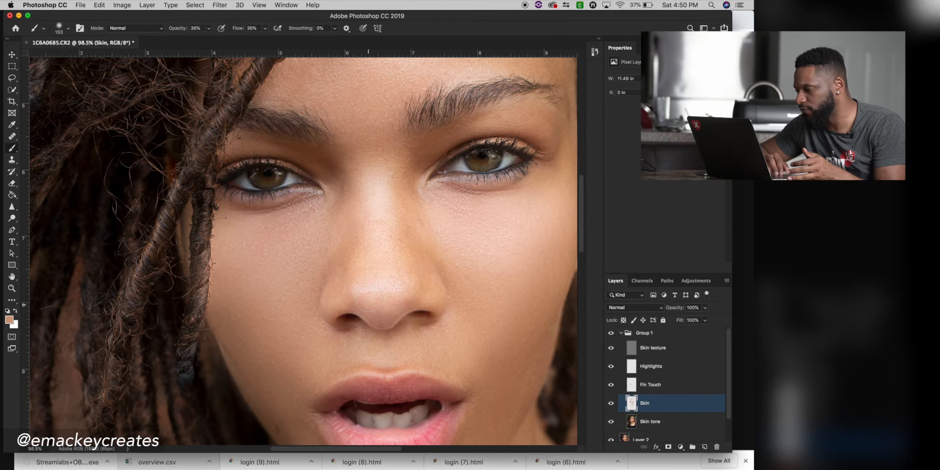
left_click(611, 403)
left_click(610, 403)
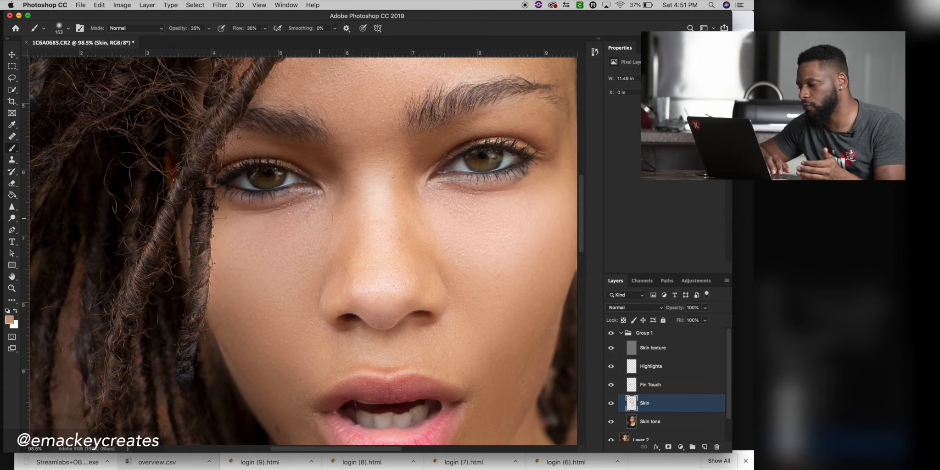
Step: Merge the Skin, Fin Touch and Highlights layers into one, and compare the face with the merged layer hidden and shown
left_click(651, 368, "shift")
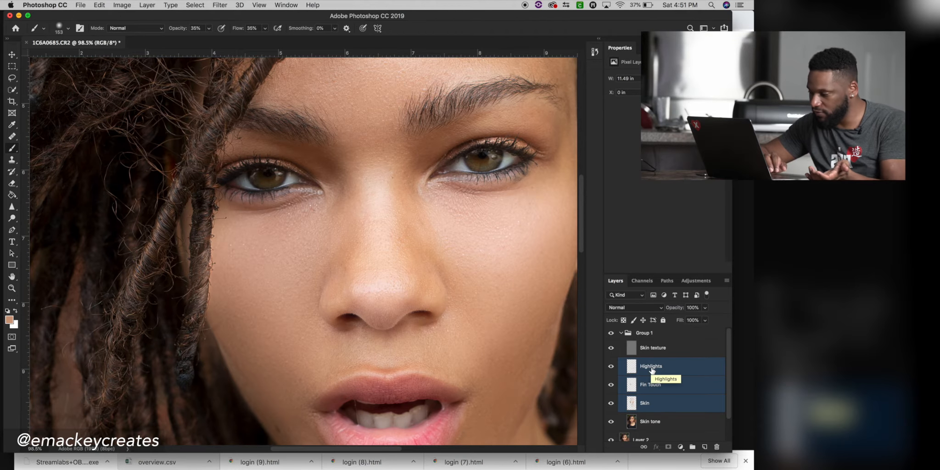
key("ctrl+e")
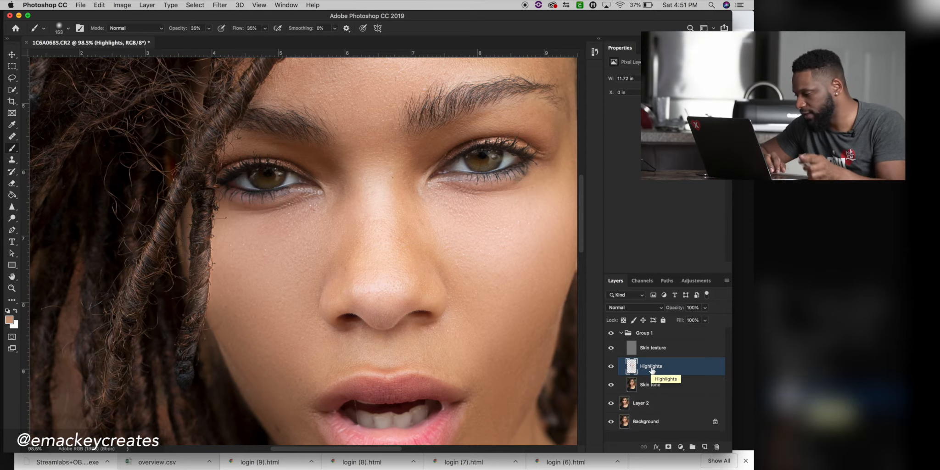
left_click(611, 367)
left_click(612, 367)
left_click(612, 366)
left_click(612, 366)
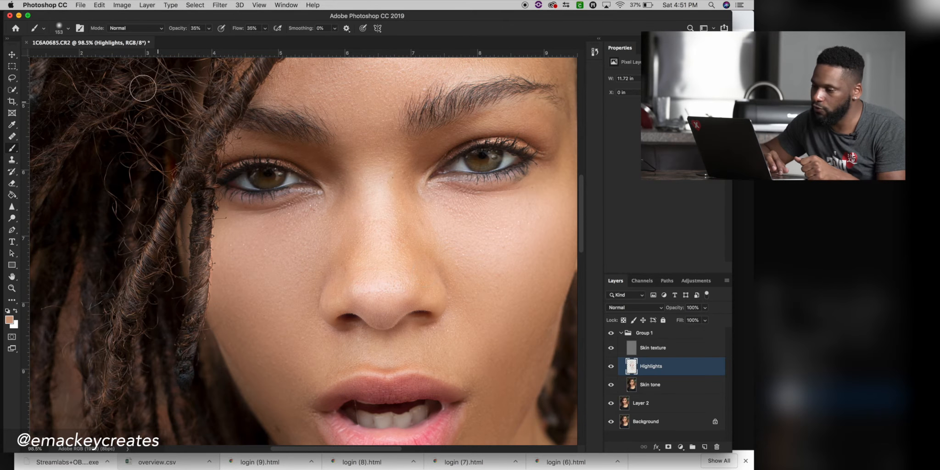
Step: Set up the Eraser with a soft round brush at 0% hardness and 39 px for cleaning the merged Highlights layer
left_click(15, 185)
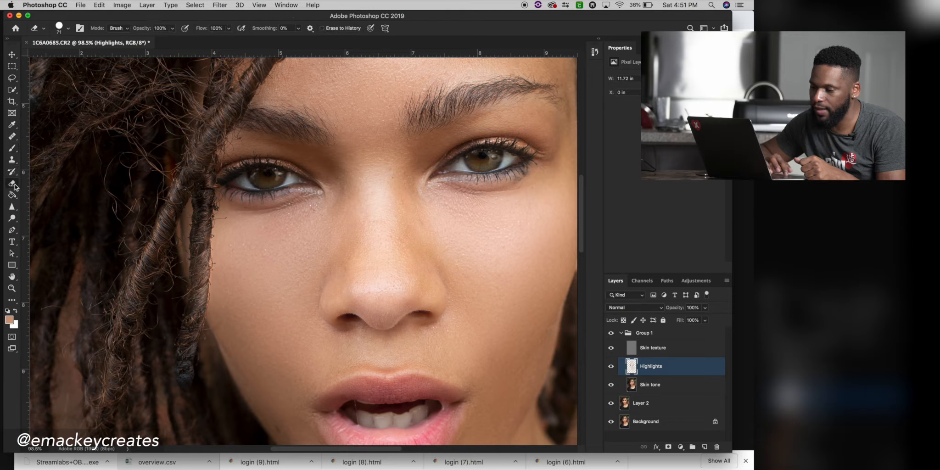
left_click(68, 29)
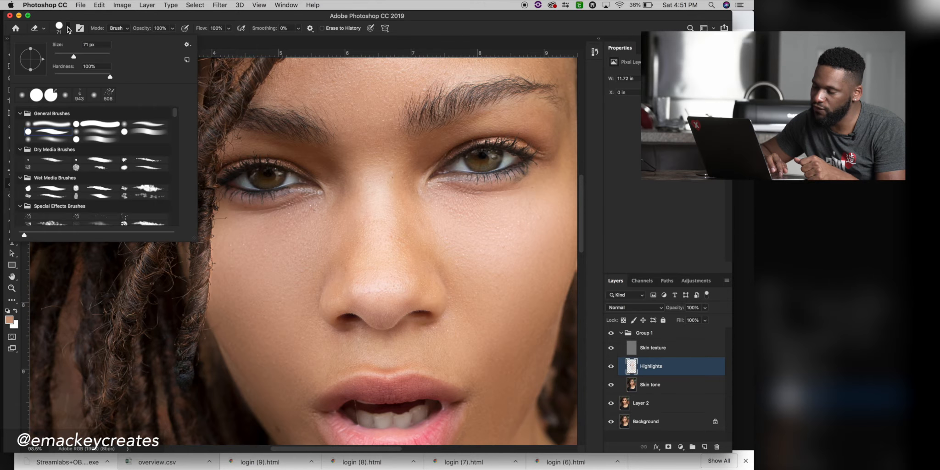
left_click(47, 123)
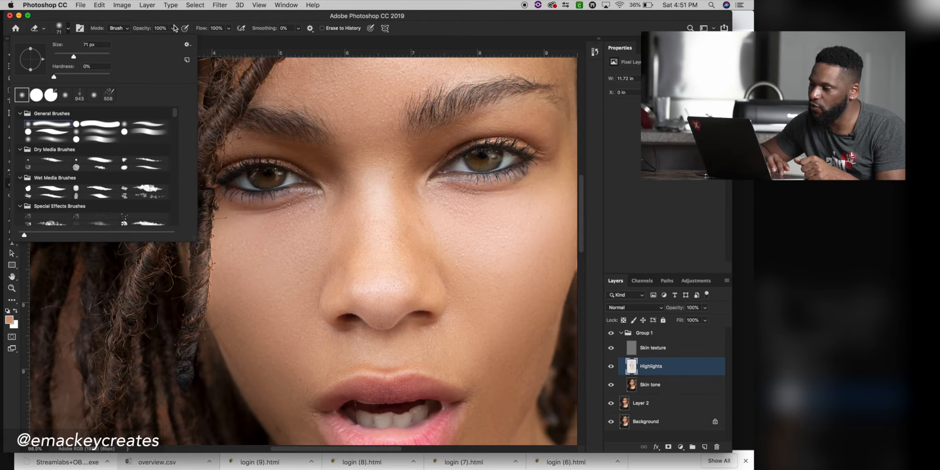
left_click(275, 178)
right_click(275, 177)
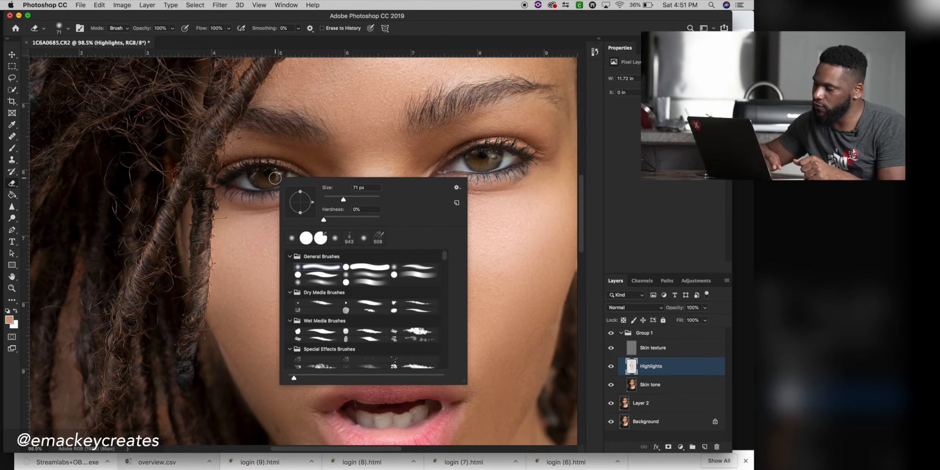
left_click_drag(338, 199, 336, 200)
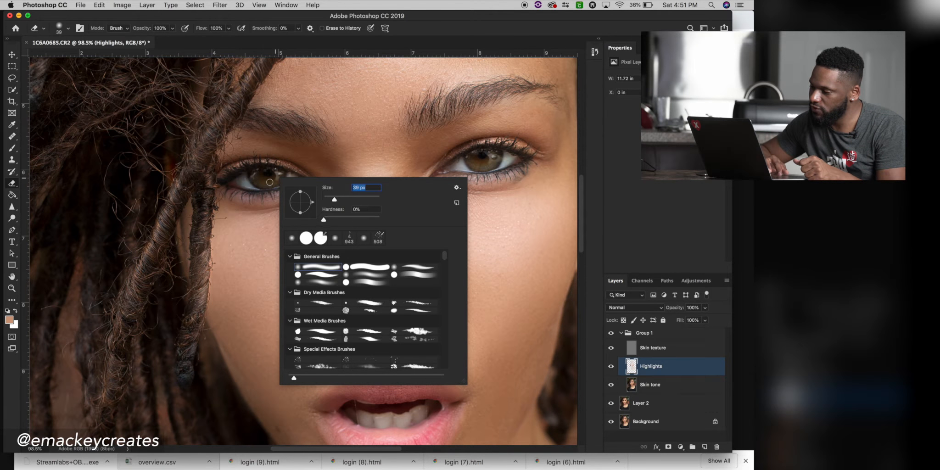
scroll(257, 362, "down", 6)
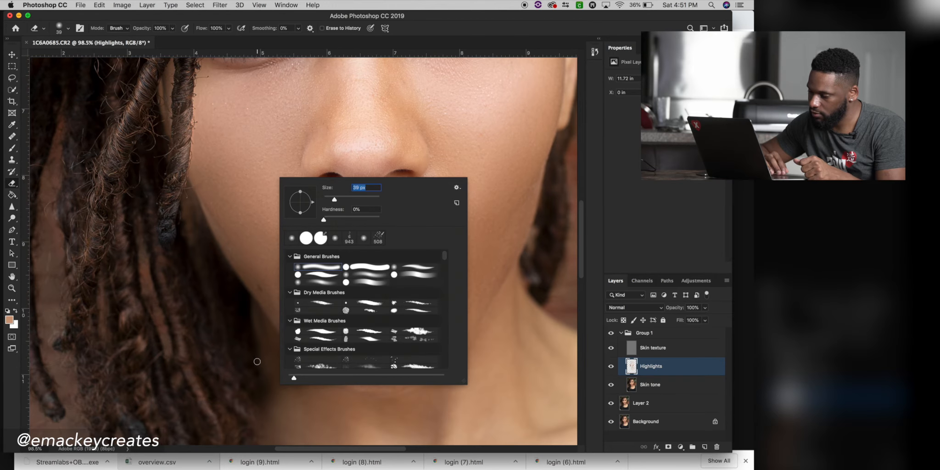
left_click(242, 316)
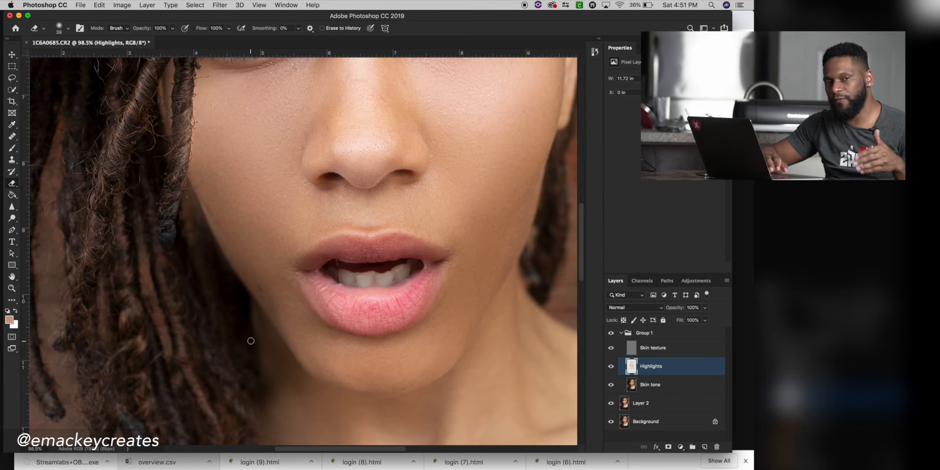
scroll(250, 341, "down", 3)
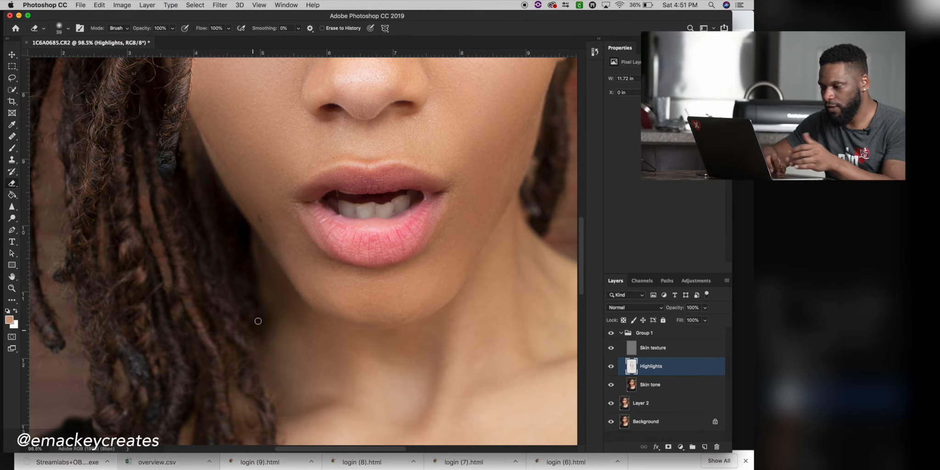
scroll(256, 310, "up", 2)
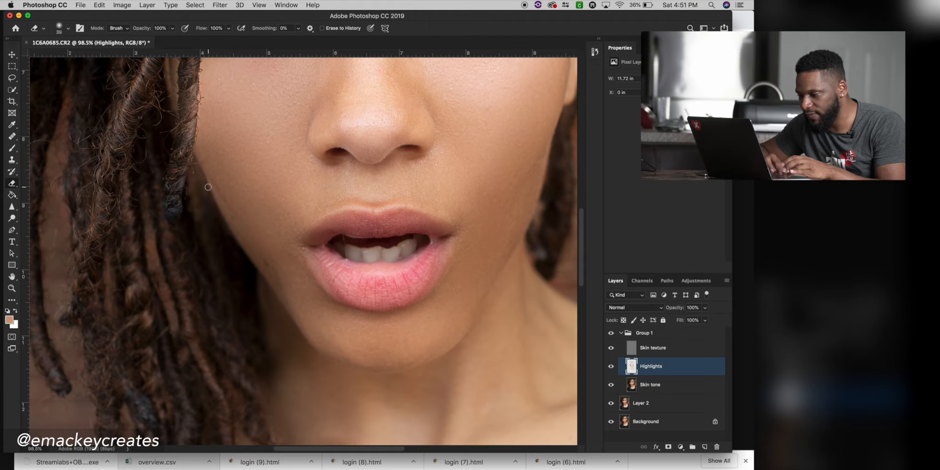
Step: Erase the Highlights paint that spills onto the dreadlock hanging beside the cheek
left_click_drag(197, 162, 197, 66)
scroll(197, 65, "up", 3)
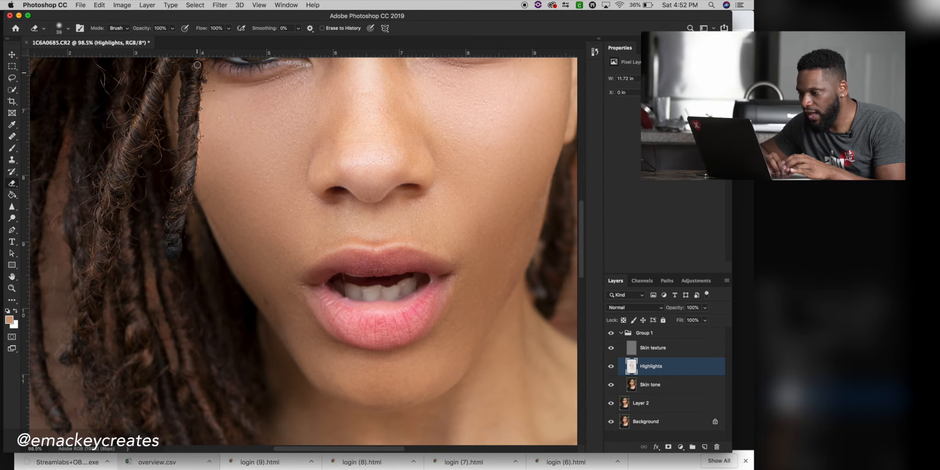
left_click_drag(199, 108, 196, 77)
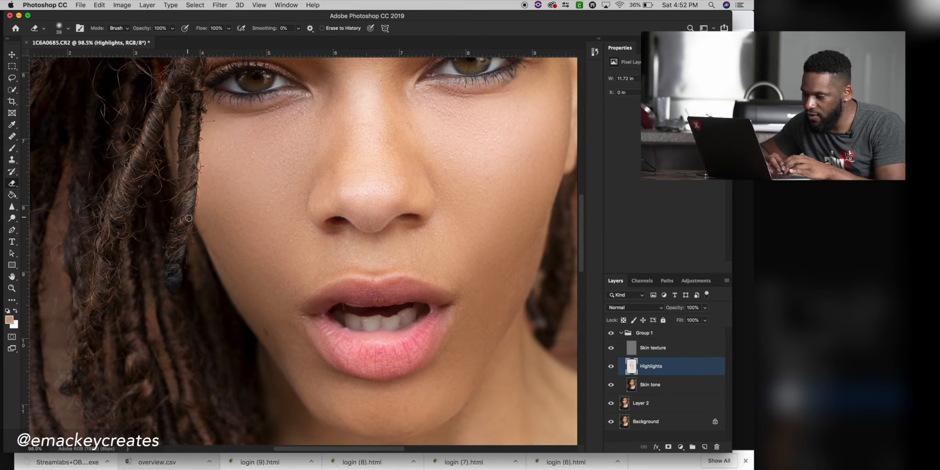
left_click_drag(187, 212, 183, 91)
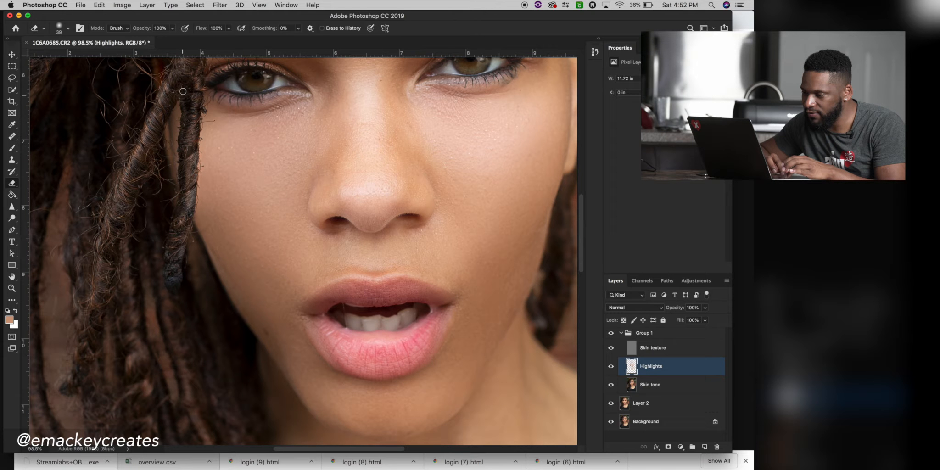
Step: Add a new layer directly above Skin tone and fill it with white using the Paint Bucket
left_click(654, 382)
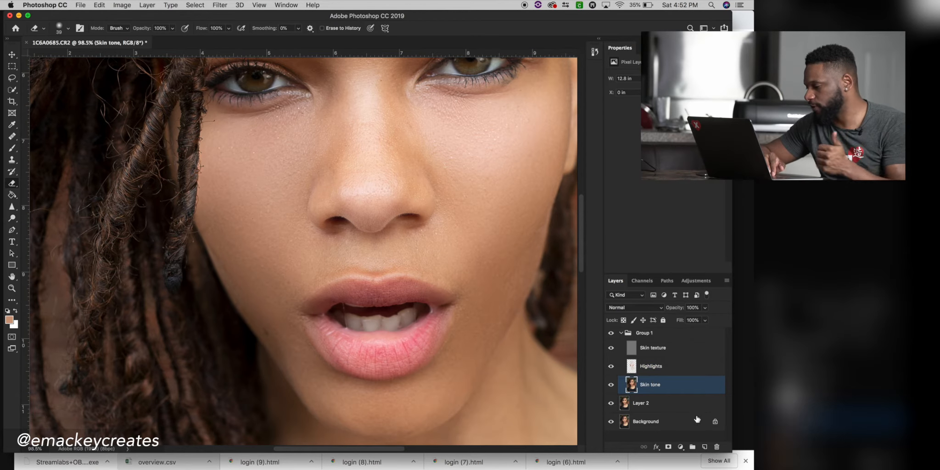
left_click(704, 447)
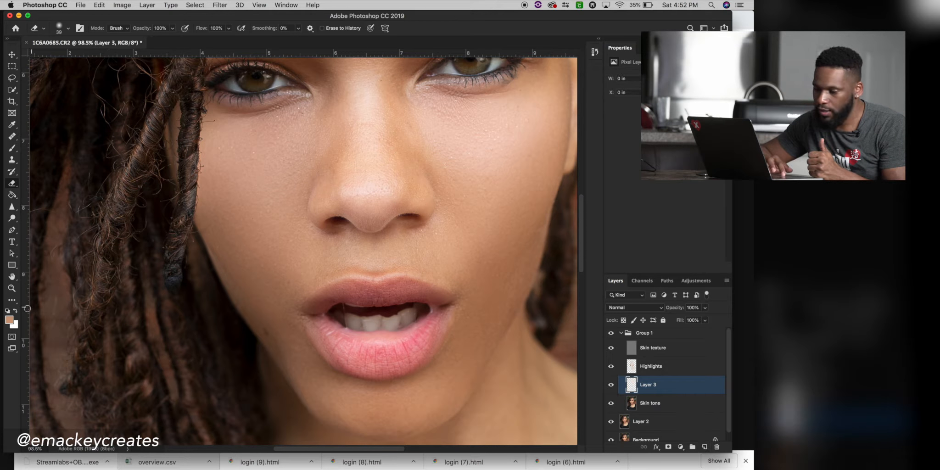
left_click(16, 312)
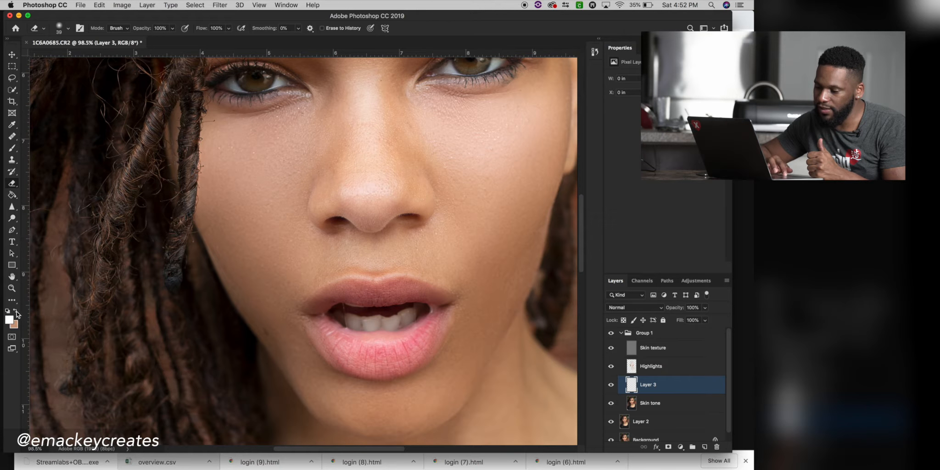
left_click(12, 194)
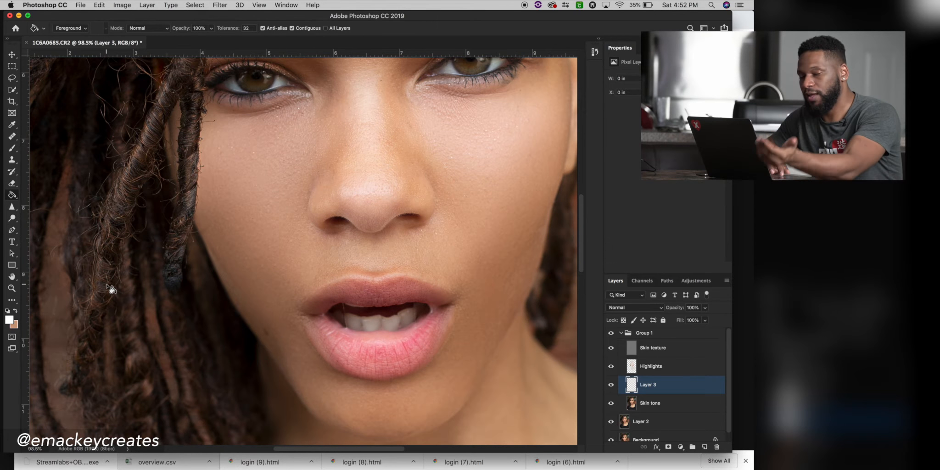
left_click(133, 325)
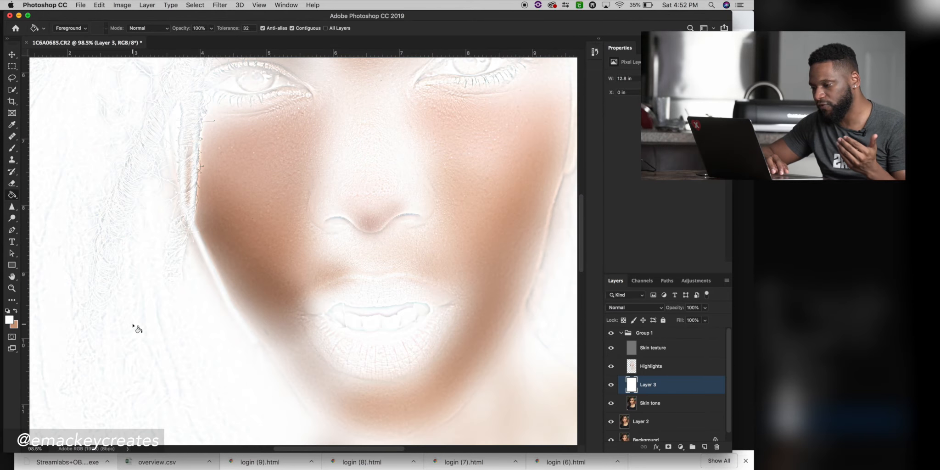
Step: Check the Highlights paint against white with Skin texture hidden, hide the white layer, and show Skin texture again
left_click(611, 350)
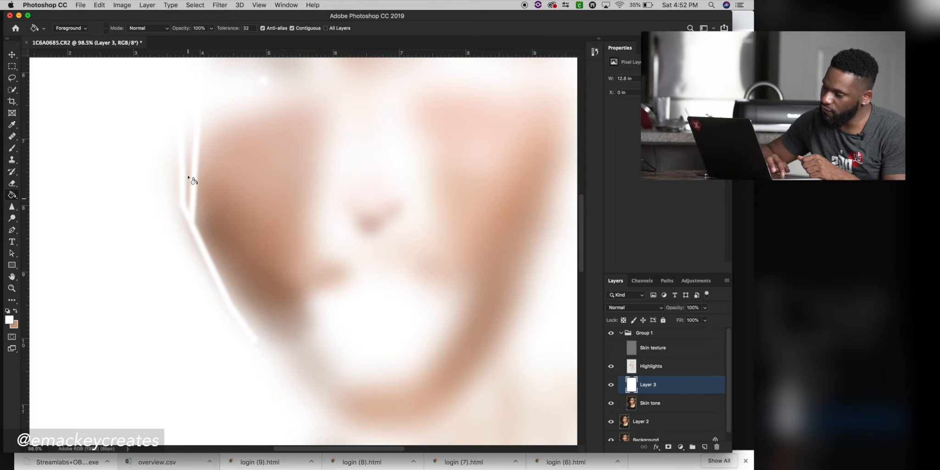
left_click(611, 384)
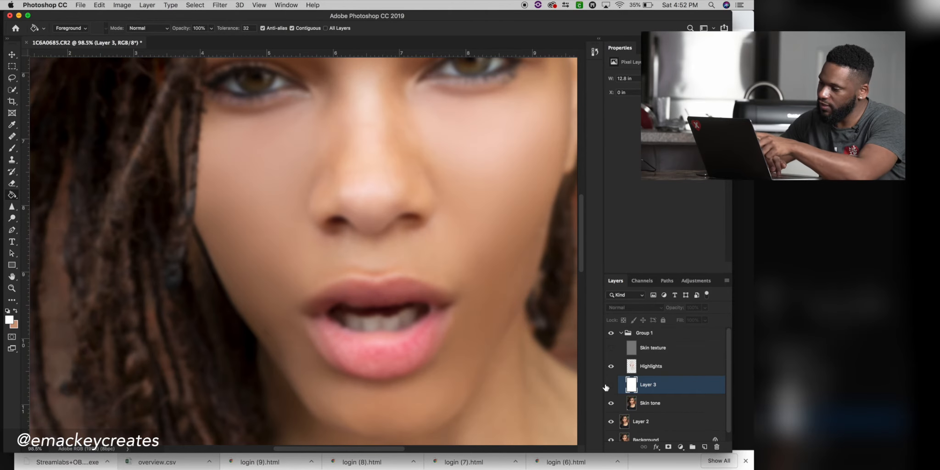
left_click(611, 348)
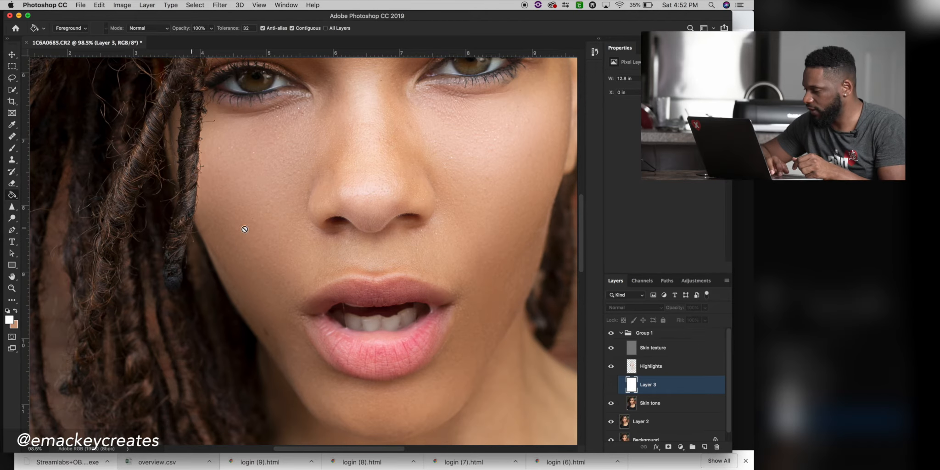
Step: Return to the Highlights layer with the Eraser and clean the paint off the nostrils and eyes
left_click(661, 369)
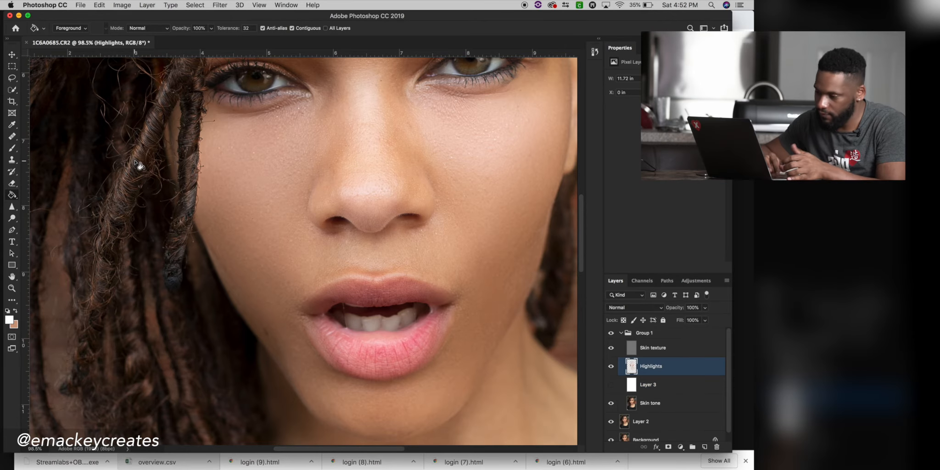
left_click(13, 184)
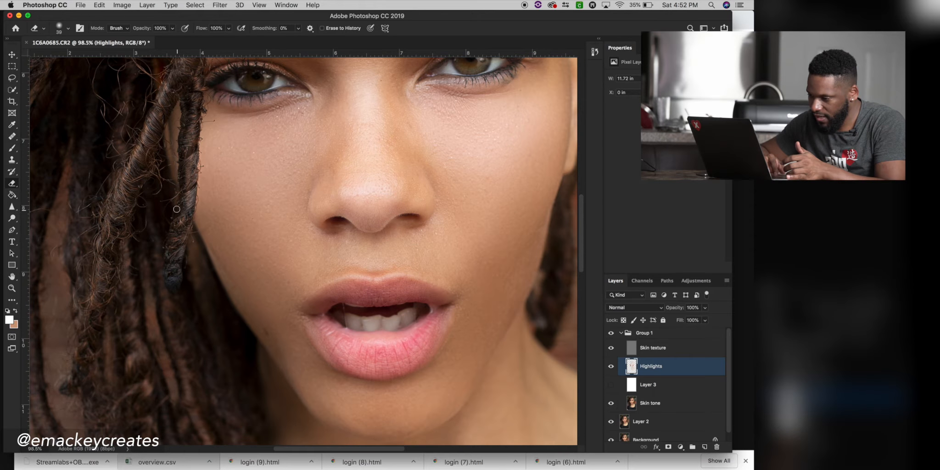
scroll(165, 116, "up", 3)
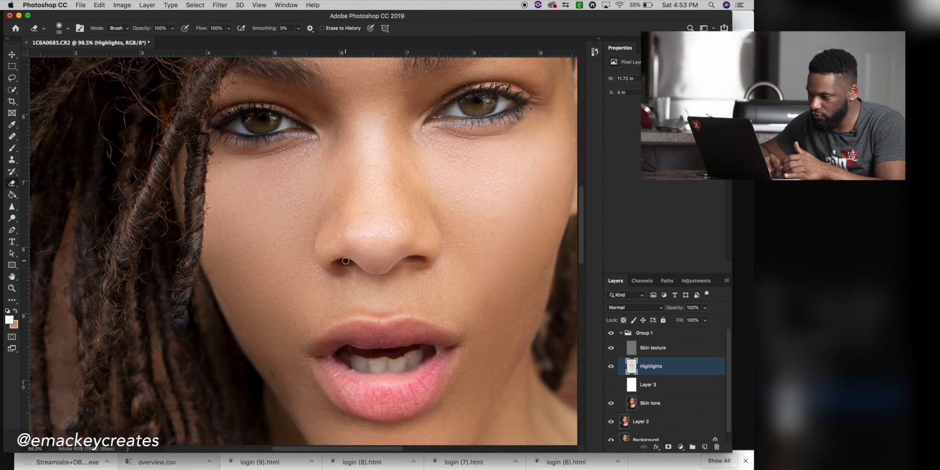
scroll(233, 116, "up", 5)
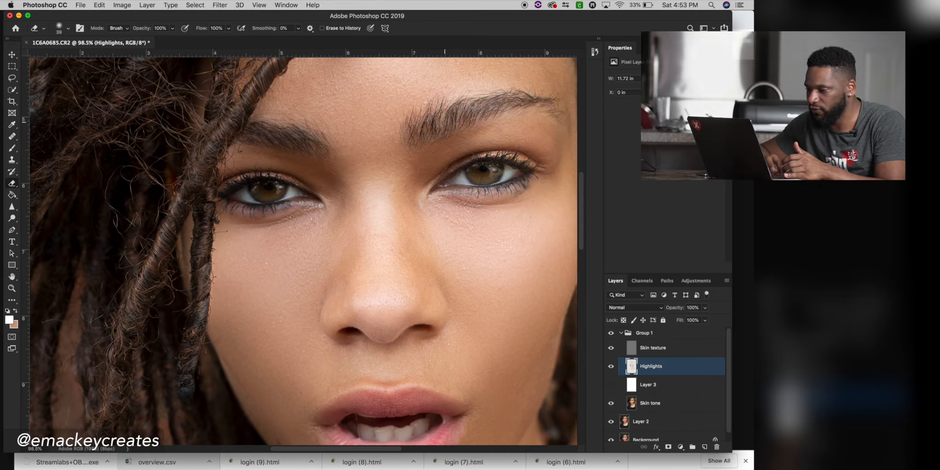
Step: Erase the Highlights paint from the dreadlocks and hairline across the forehead and beside the eyebrow
scroll(483, 152, "up", 5)
scroll(483, 152, "right", 5)
scroll(483, 152, "up", 10)
scroll(483, 152, "right", 8)
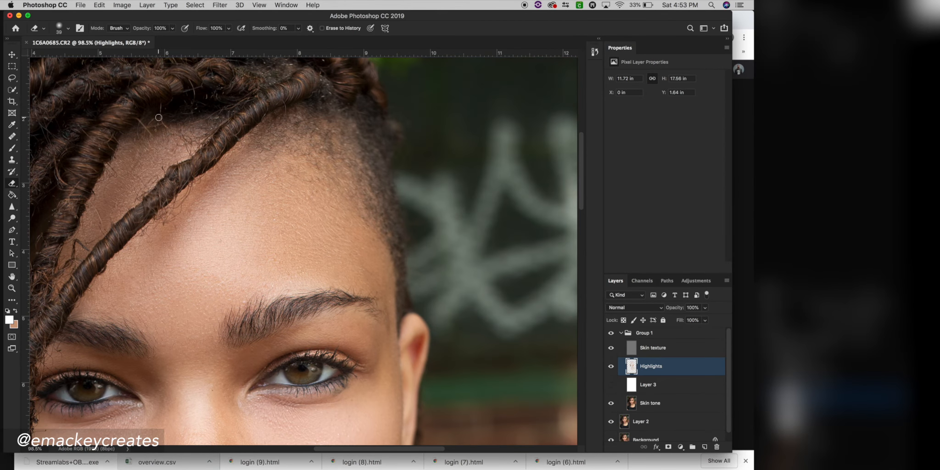
scroll(154, 116, "down", 10)
scroll(154, 116, "right", 8)
mouse_move(151, 243)
left_mouse_down()
mouse_move(230, 215)
mouse_move(233, 245)
mouse_move(177, 249)
left_mouse_up()
scroll(178, 248, "down", 4)
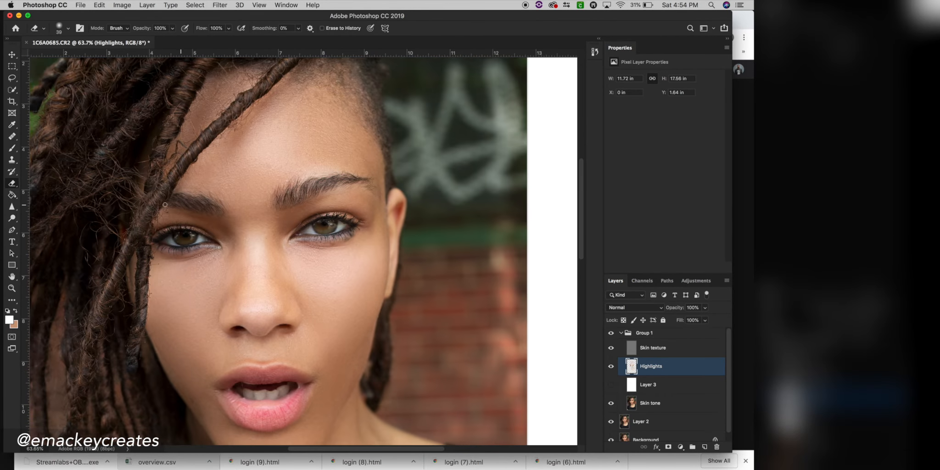
Step: Enlarge the Eraser brush and erase the Highlights paint from the hair above the forehead
scroll(164, 205, "right", 6)
scroll(165, 205, "up", 3)
right_click(182, 85)
left_click_drag(248, 106, 265, 106)
left_click(138, 106)
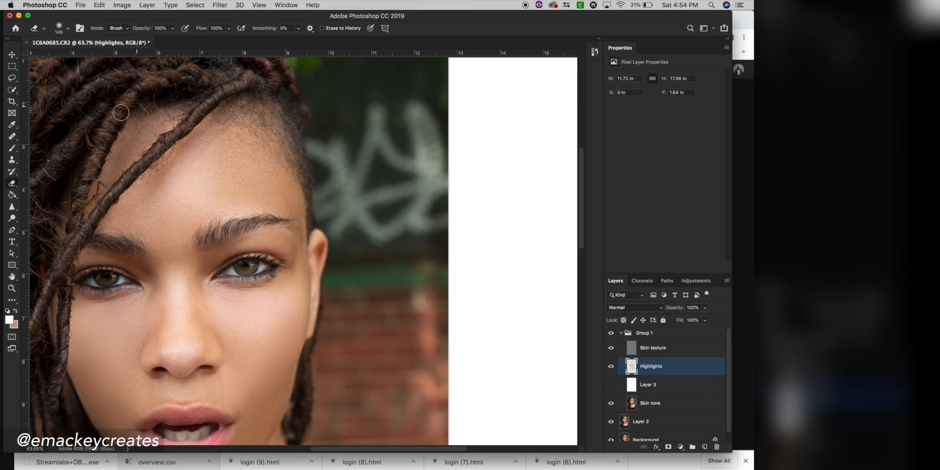
Step: Set the Eraser size to 59 px and erase stray Highlights paint along the ear, the hair behind the jaw and the neck
right_click(308, 170)
left_click(380, 191)
left_click(307, 344)
left_click_drag(292, 420, 267, 323)
scroll(356, 406, "down", 5)
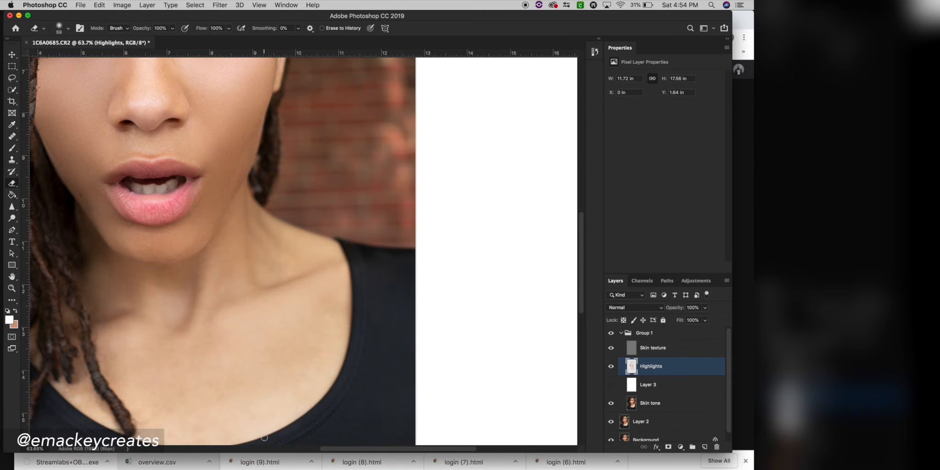
Step: Clean the Highlights paint around the dreadlocks and shirt neckline, and view the whole portrait
scroll(265, 438, "left", 2)
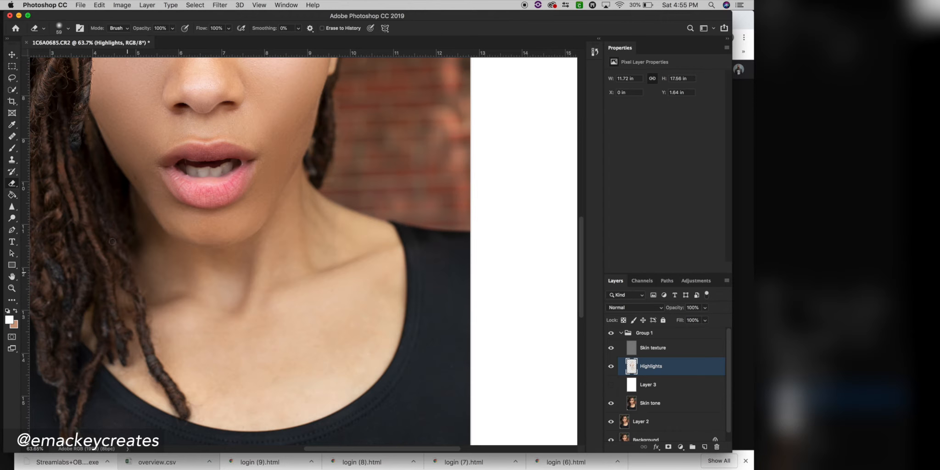
scroll(139, 295, "down", 5)
scroll(119, 248, "down", 2)
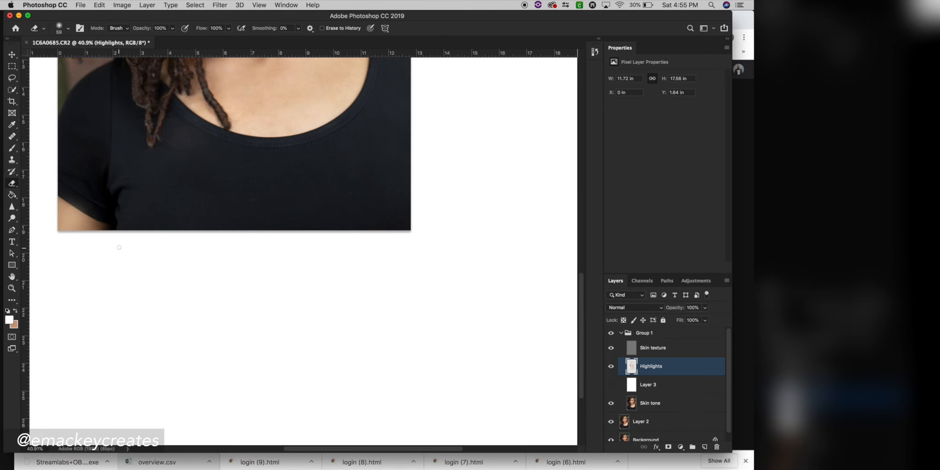
key("super+0")
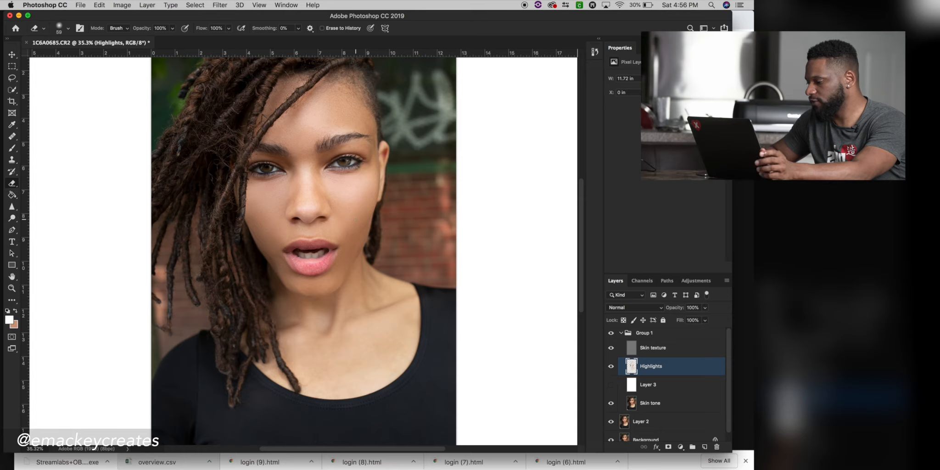
Step: Show the white layer, hide Skin texture, and inspect the isolated Highlights paint for leftover spill around the face and lips
left_click(610, 384)
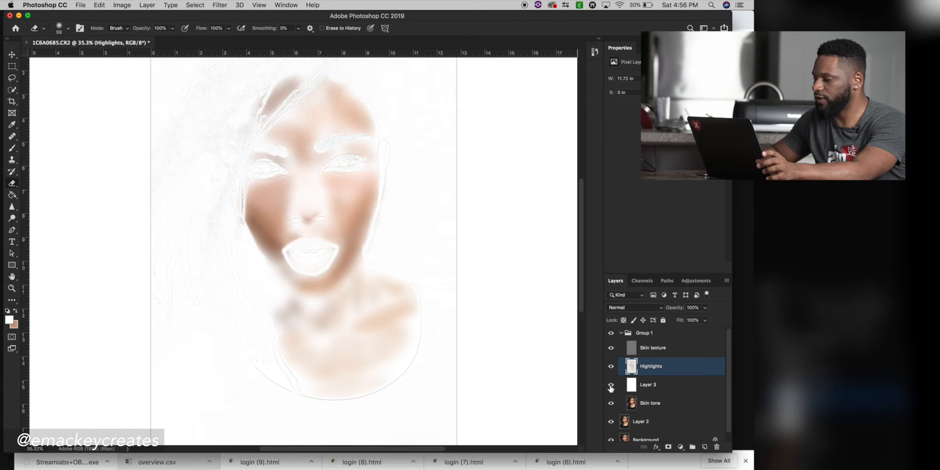
scroll(296, 246, "up", 5)
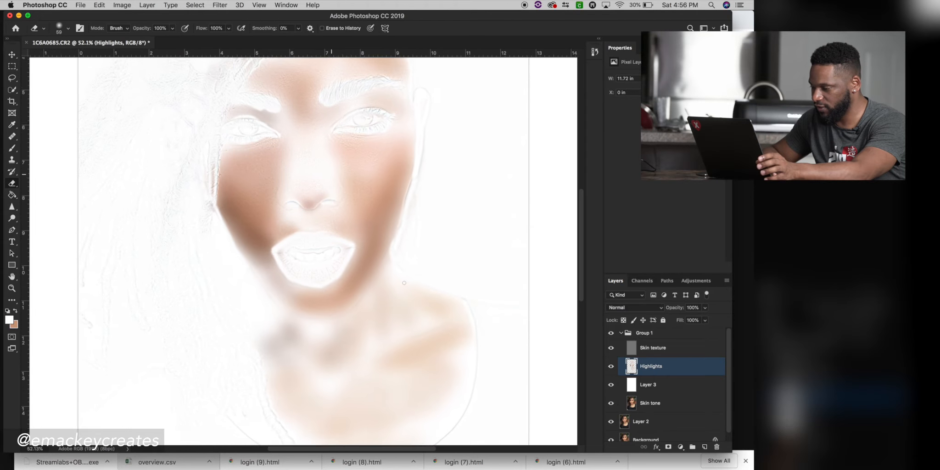
scroll(319, 191, "up", 5)
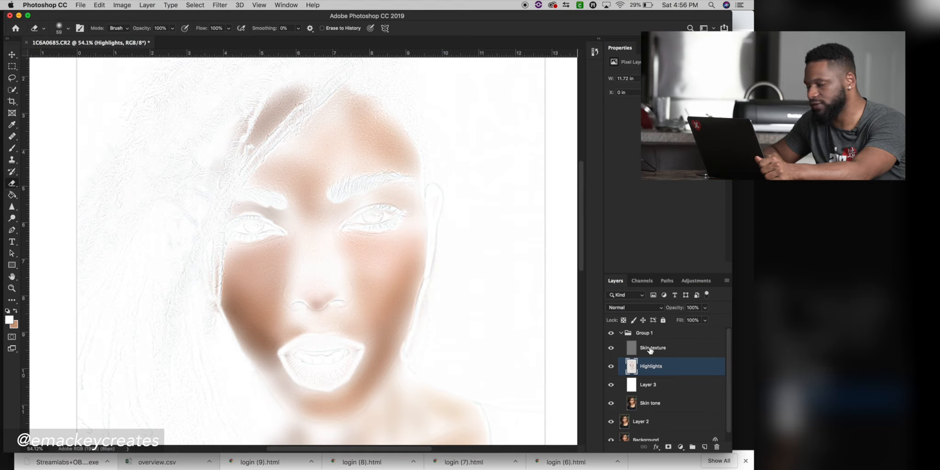
left_click(612, 349)
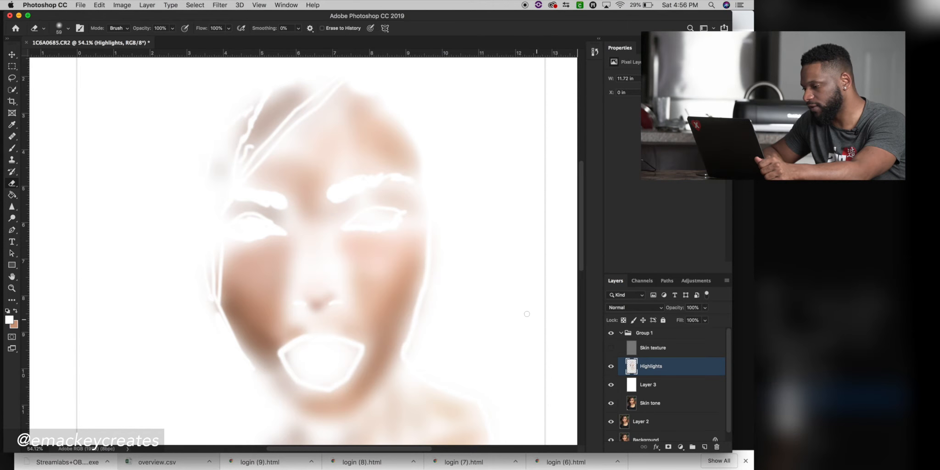
scroll(526, 313, "up", 5)
scroll(526, 313, "down", 5)
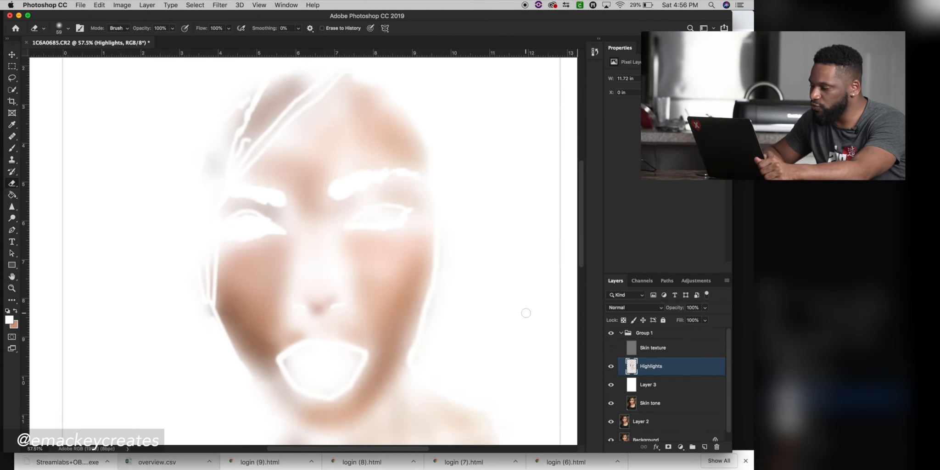
scroll(526, 313, "up", 6)
scroll(526, 313, "down", 7)
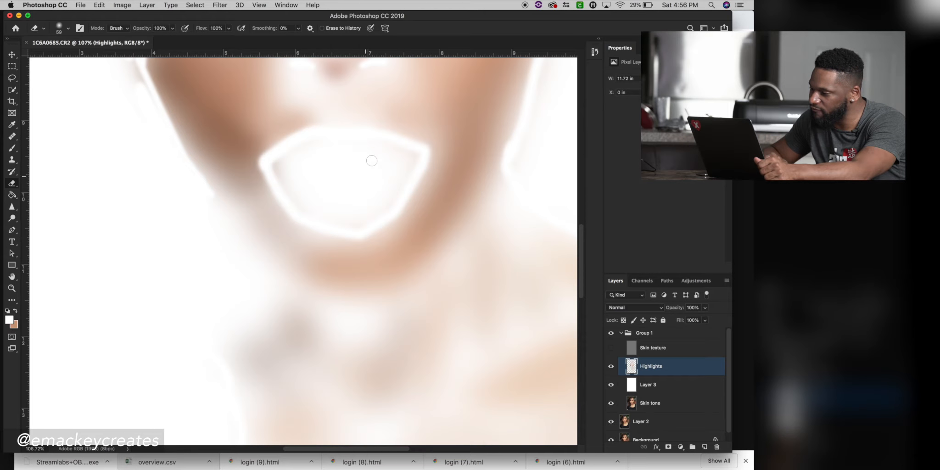
Step: Switch the Eraser to a hard round brush at 100% hardness and erase the remaining Highlights paint inside the lips
left_click(68, 31)
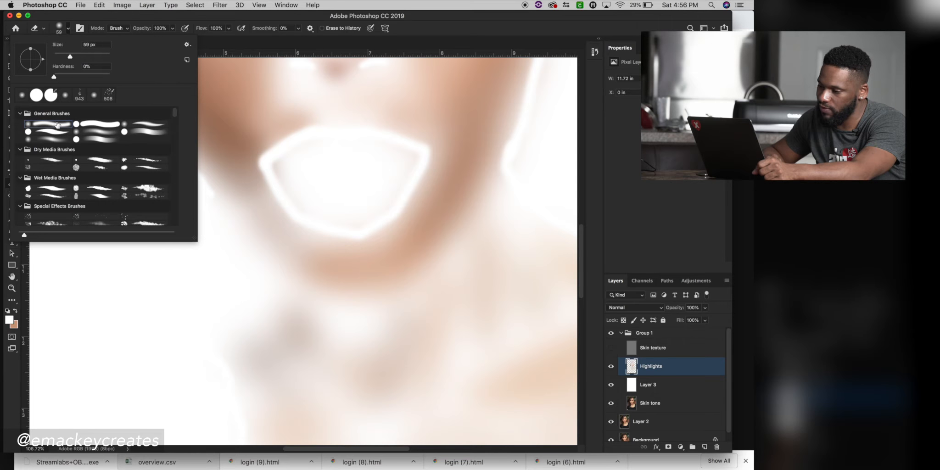
left_click(48, 131)
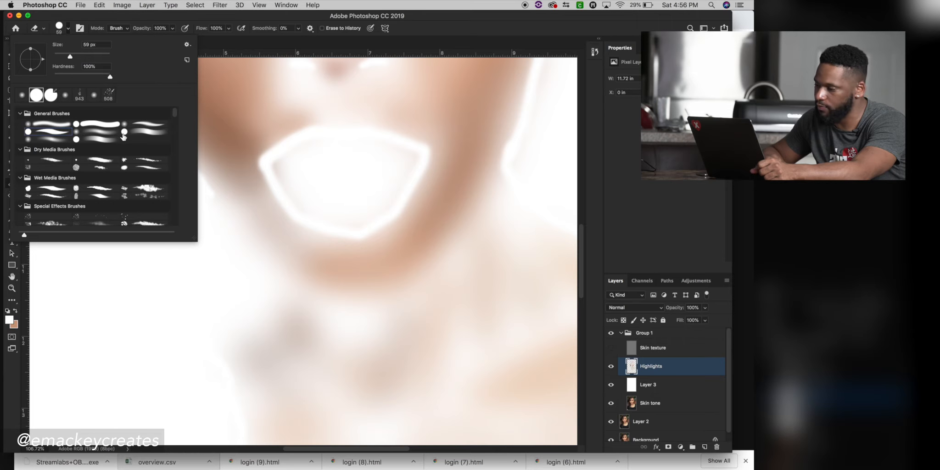
left_click(325, 171)
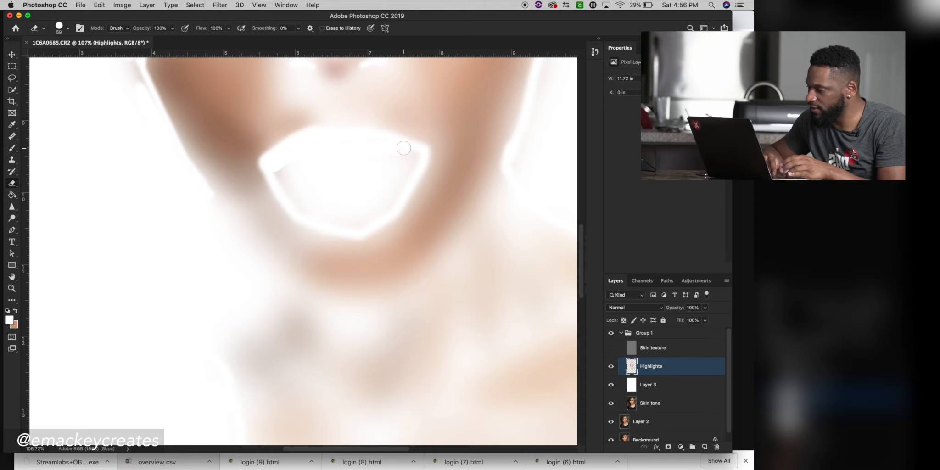
mouse_move(378, 214)
left_mouse_down()
mouse_move(314, 209)
mouse_move(276, 172)
mouse_move(299, 205)
mouse_move(348, 225)
mouse_move(380, 211)
mouse_move(395, 163)
mouse_move(377, 153)
mouse_move(384, 143)
mouse_move(285, 162)
mouse_move(350, 189)
left_mouse_up()
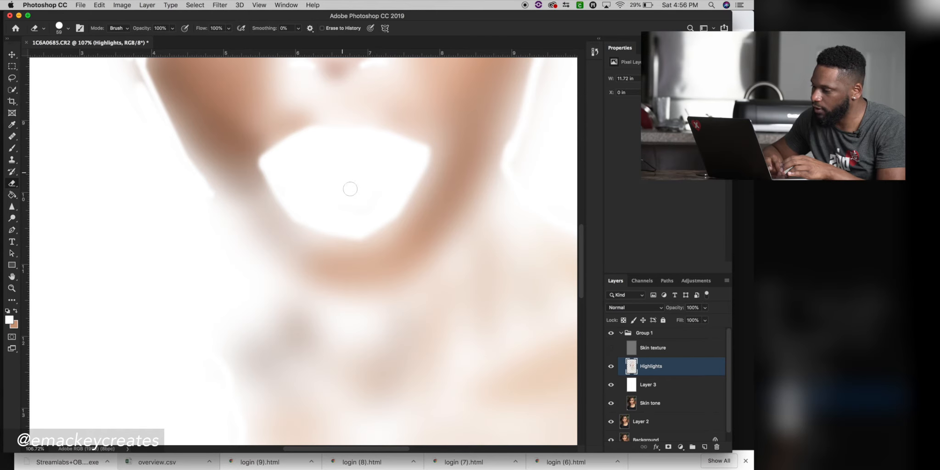
Step: Compare the isolated Highlights paint with the photo by toggling the white layer, and erase the thin streaks over the dreadlock beside the cheek
scroll(390, 165, "down", 2)
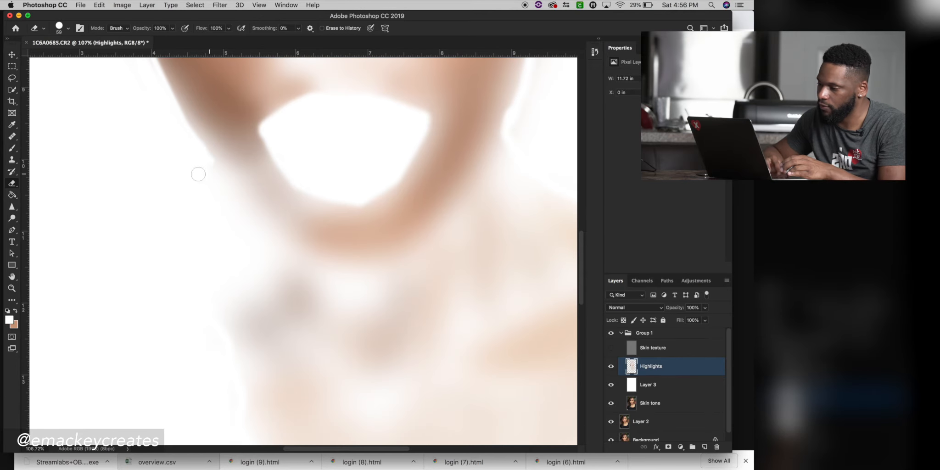
scroll(192, 170, "up", 10)
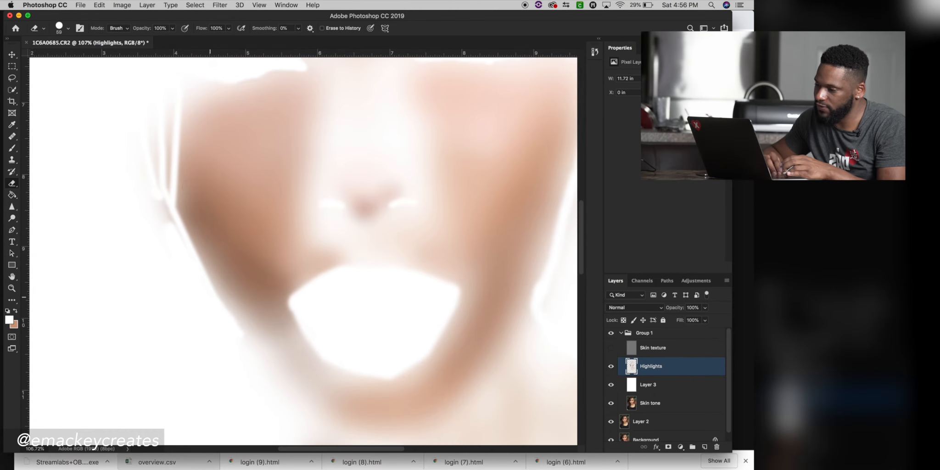
scroll(183, 186, "up", 3)
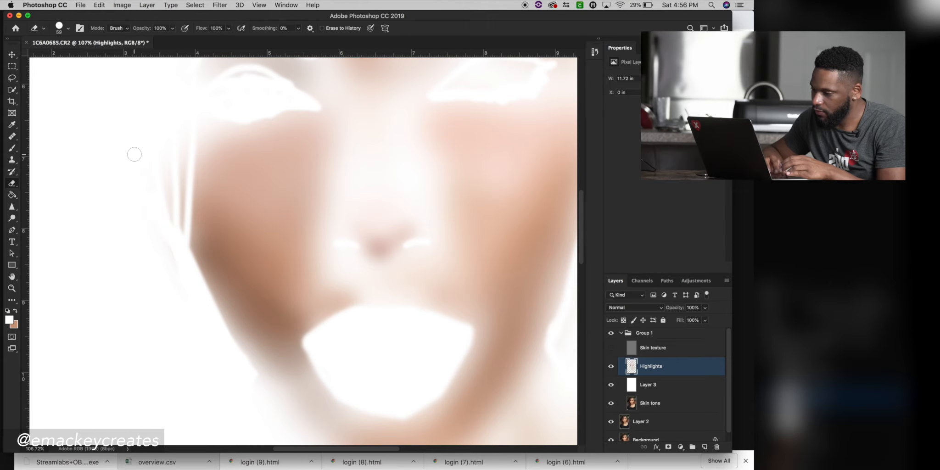
scroll(180, 303, "up", 3)
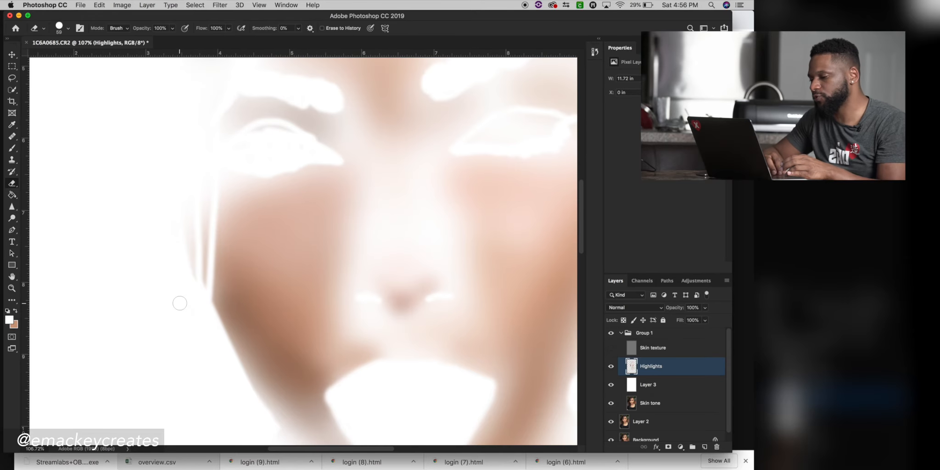
scroll(179, 303, "up", 1)
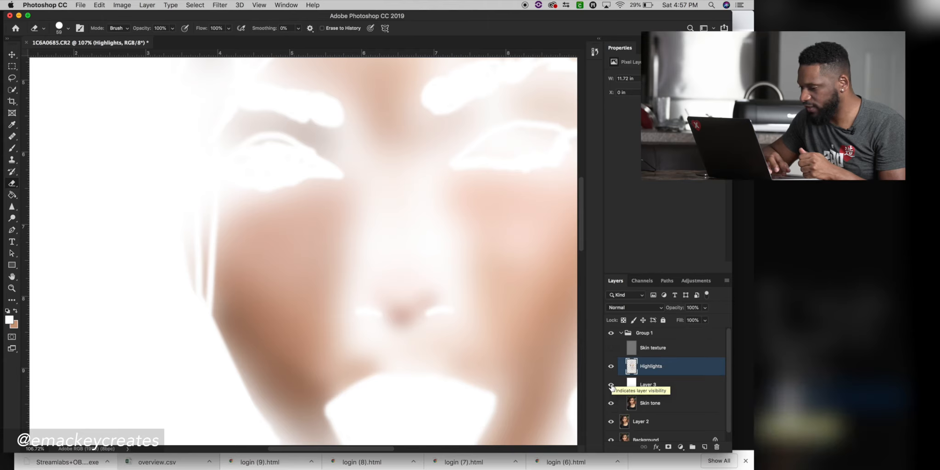
left_click(611, 385)
left_click(611, 386)
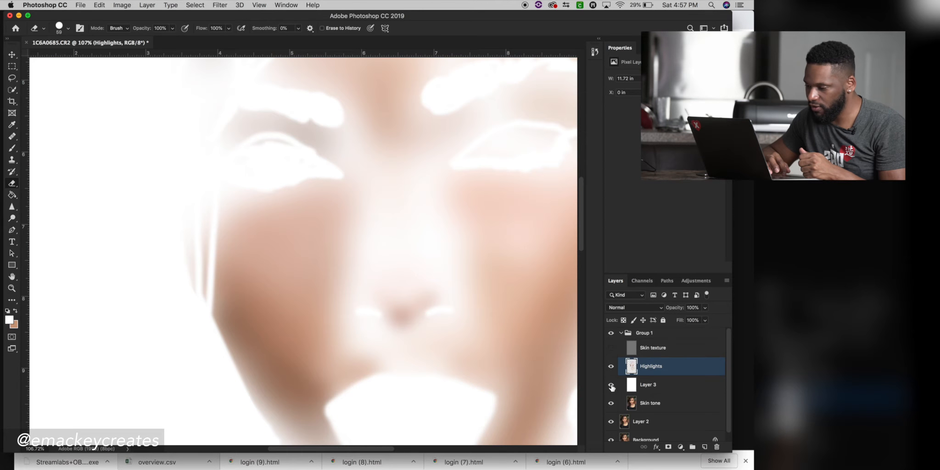
left_click(611, 386)
left_click(611, 386)
left_click(611, 386)
left_click(611, 385)
mouse_move(212, 264)
left_mouse_down()
mouse_move(204, 298)
mouse_move(209, 135)
left_mouse_up()
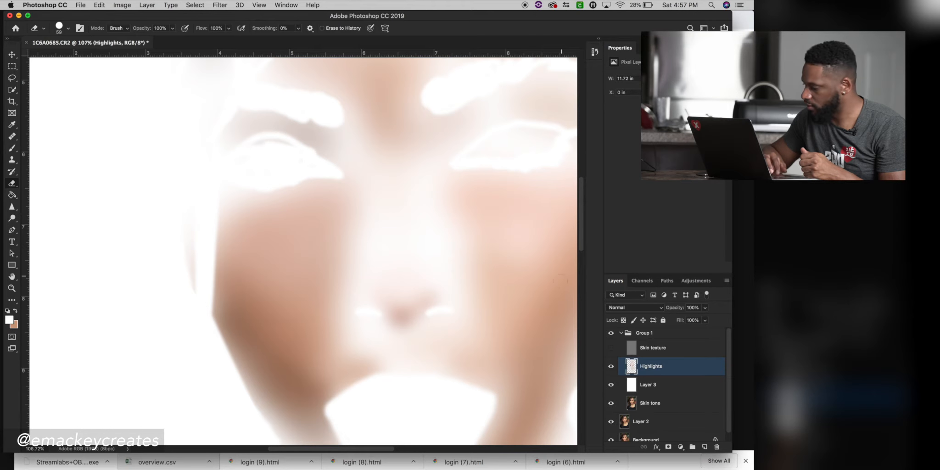
Step: Hide the white layer and check the face with the Skin texture layer switched on and off
left_click(611, 366)
left_click(611, 366)
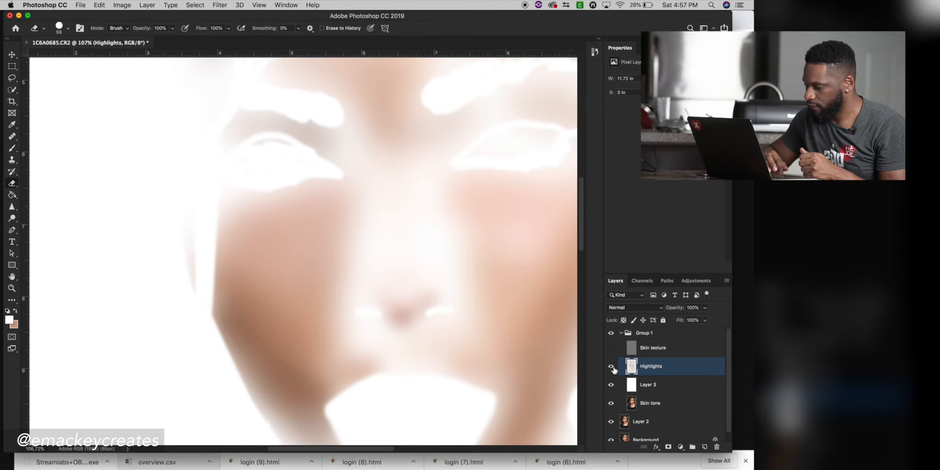
left_click(611, 385)
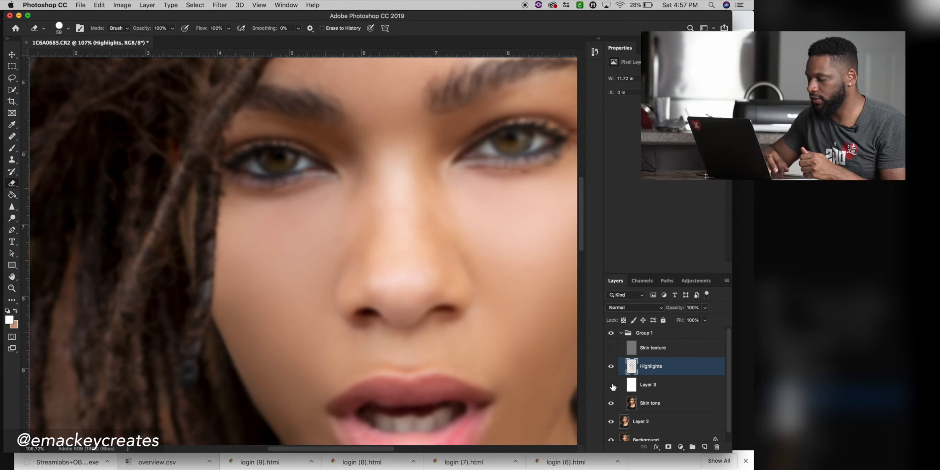
key("super+0")
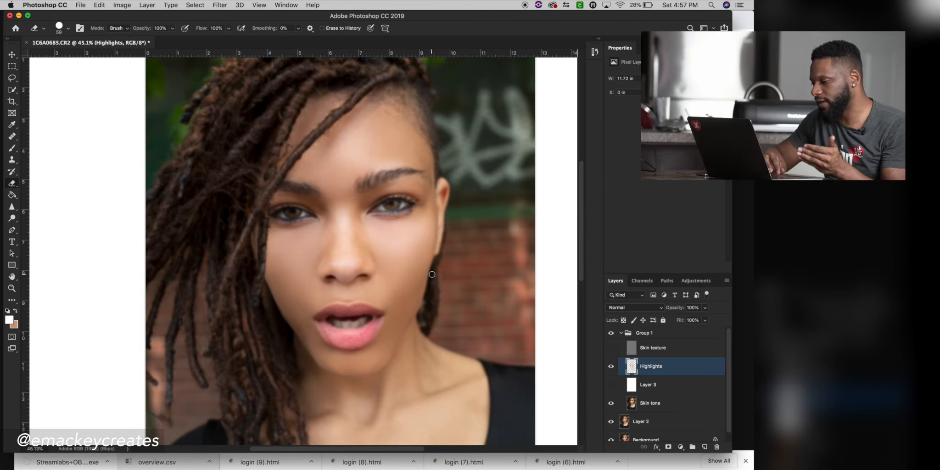
scroll(432, 274, "up", 3)
left_click(611, 348)
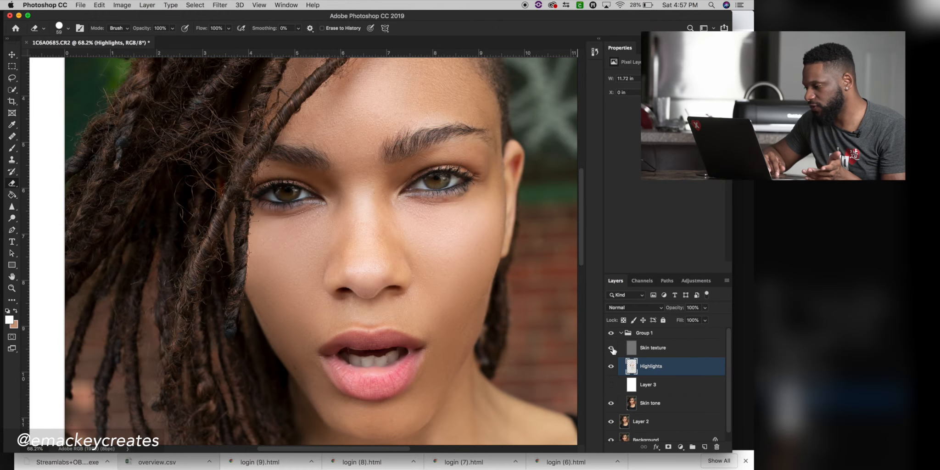
left_click(611, 348)
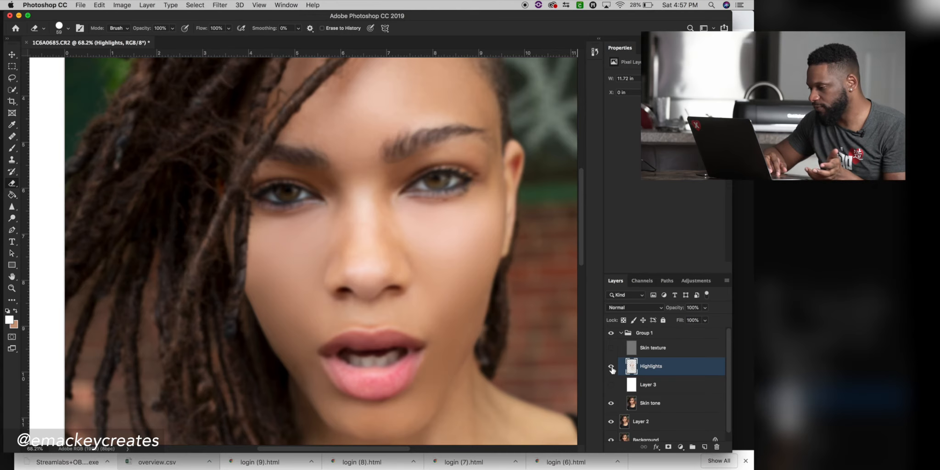
Step: Show the white layer and erase Highlights paint along the dreadlock crossing the forehead, undoing the first stroke
left_click(611, 385)
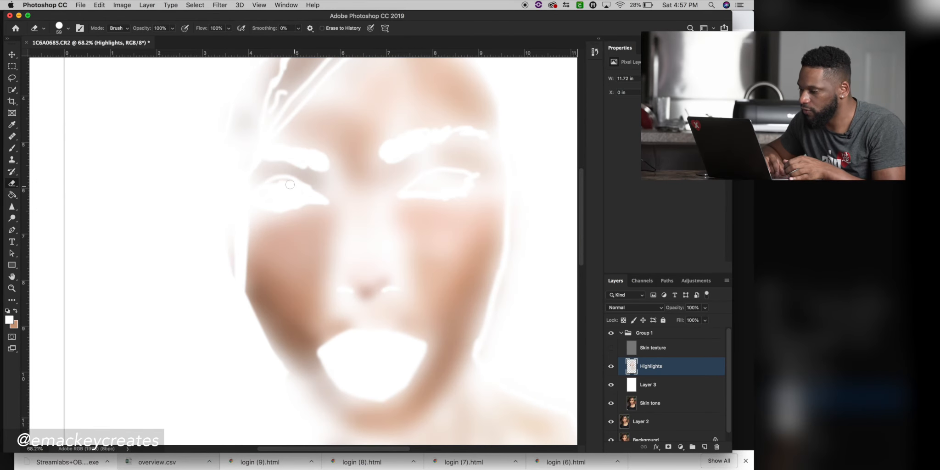
scroll(286, 187, "up", 5)
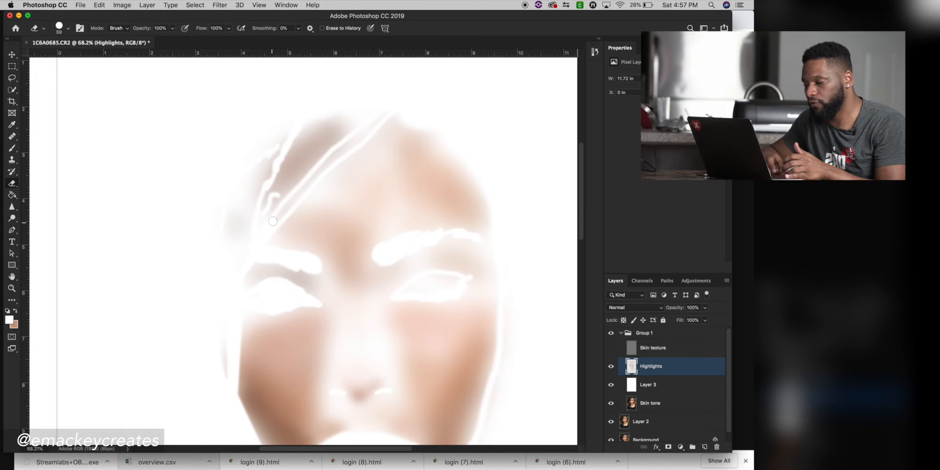
left_click_drag(277, 219, 375, 132)
key("super+z")
mouse_move(314, 176)
left_mouse_down()
mouse_move(366, 130)
mouse_move(316, 175)
left_mouse_up()
Step: Erase the leftover Highlights spill beyond the temple, ear and neck, enlarging the Eraser to 108 px
scroll(421, 287, "up", 5)
scroll(421, 287, "right", 4)
left_click_drag(462, 281, 430, 304)
scroll(430, 304, "right", 8)
left_click_drag(179, 274, 187, 271)
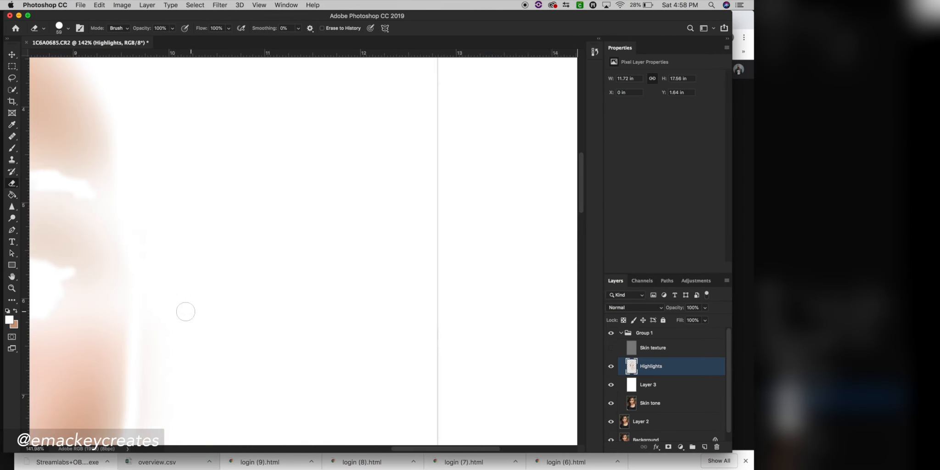
scroll(179, 274, "down", 6)
scroll(303, 339, "down", 5)
scroll(325, 383, "down", 5)
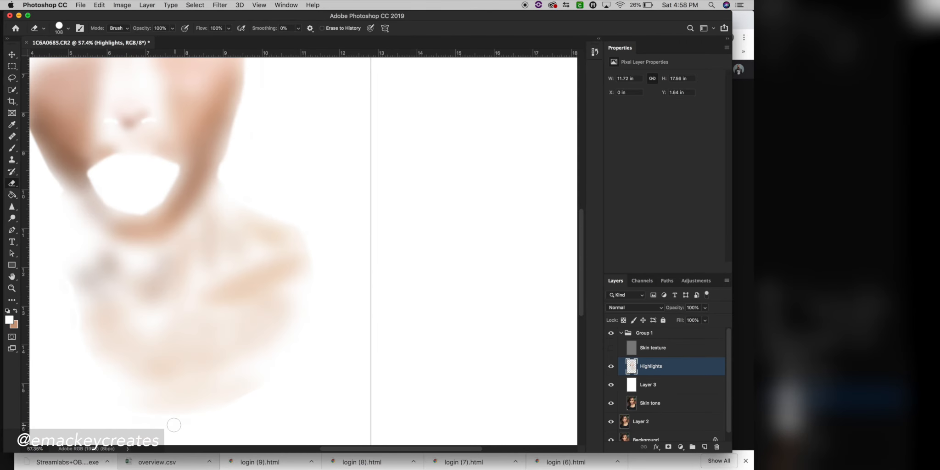
scroll(193, 321, "down", 5)
scroll(193, 321, "left", 5)
scroll(188, 308, "down", 3)
scroll(549, 373, "down", 3)
Step: Show the Skin texture layer and hide the white layer to view the whole retouched portrait
left_click(611, 347)
left_click(611, 385)
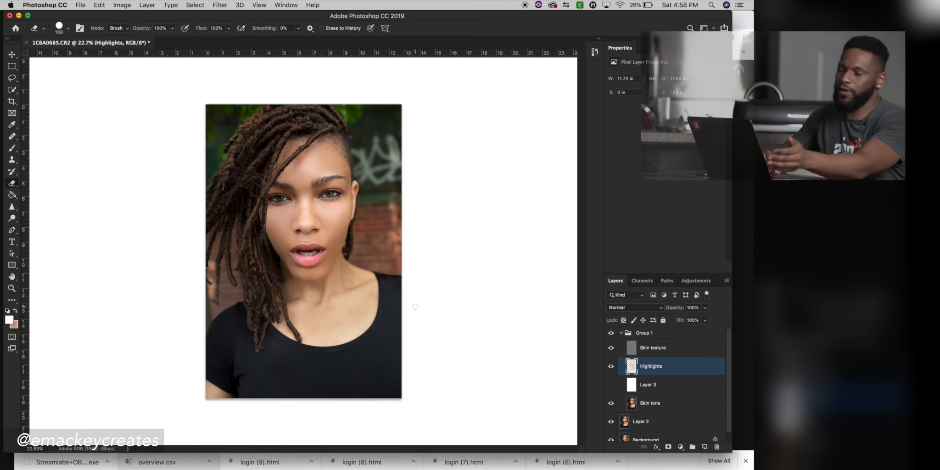
scroll(415, 307, "up", 1)
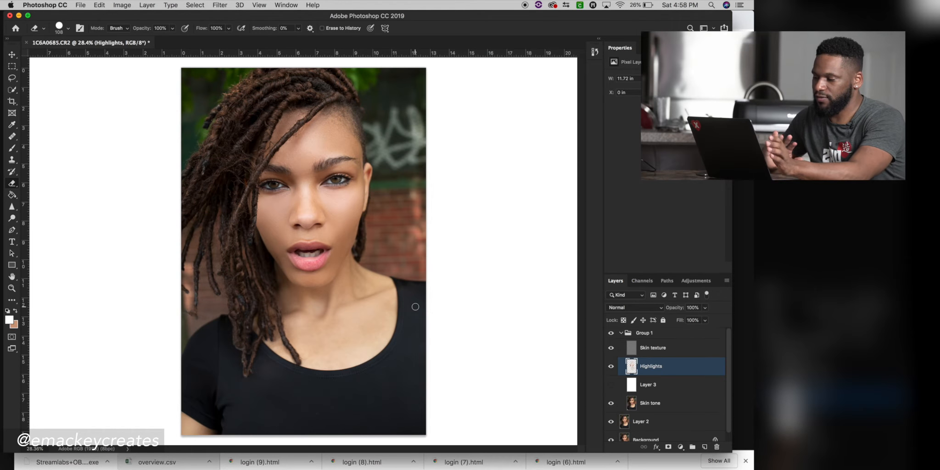
Step: Compare the whole portrait with and without the Highlights layer
left_click(611, 367)
left_click(611, 366)
left_click(610, 366)
left_click(611, 366)
left_click(611, 367)
left_click(611, 366)
left_click(611, 366)
left_click(611, 367)
left_click(611, 367)
left_click(611, 367)
Step: Switch the Eraser to a soft round brush with 0% hardness, and set its opacity and flow to 20%
scroll(397, 252, "up", 10)
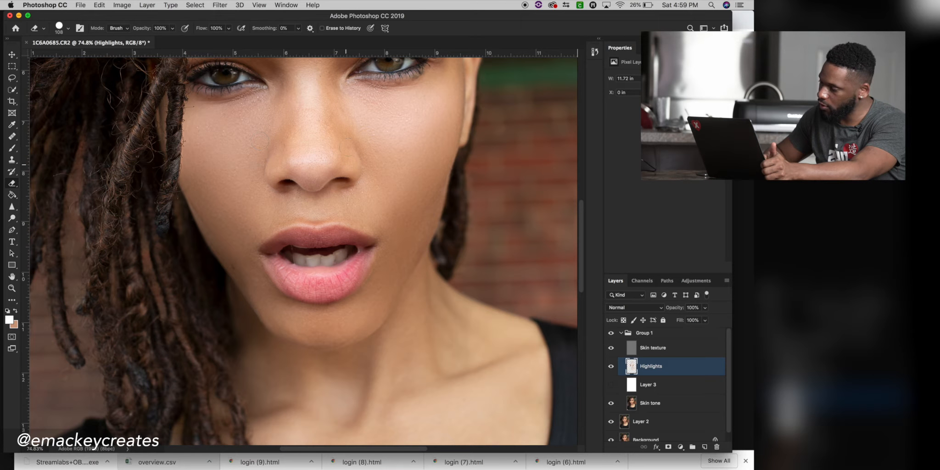
left_click(69, 28)
left_click(50, 124)
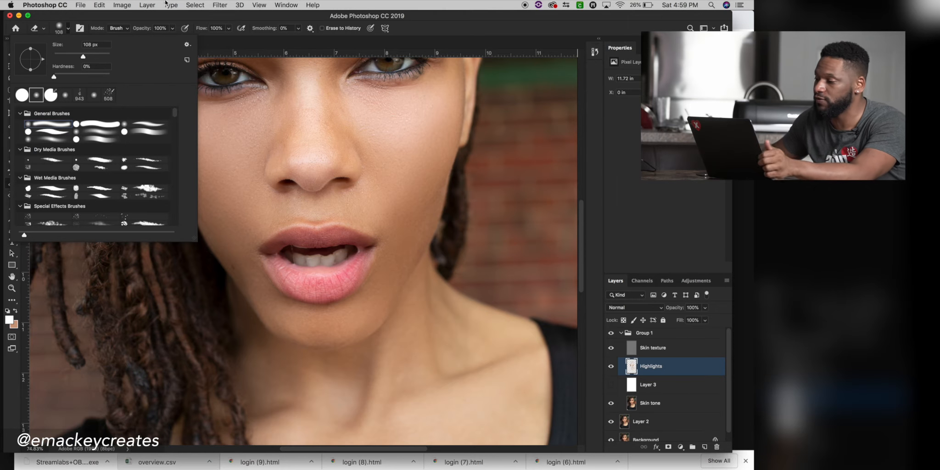
left_click(183, 14)
left_click(174, 28)
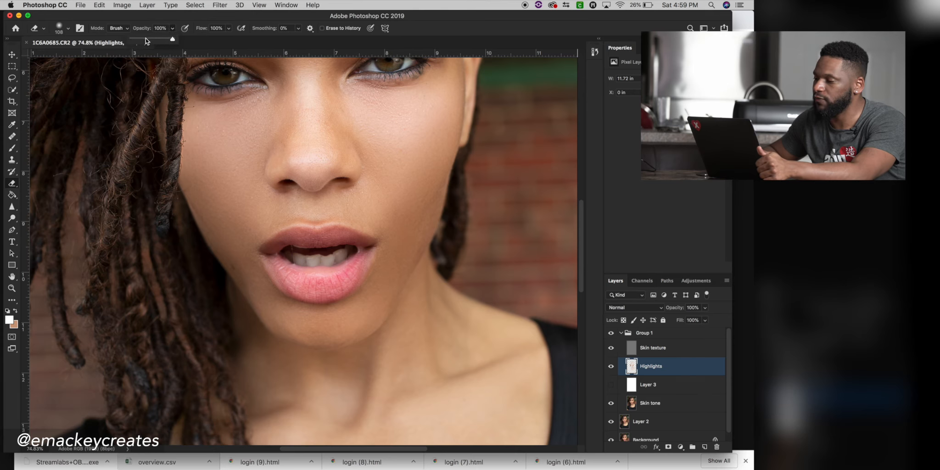
left_click_drag(141, 42, 141, 41)
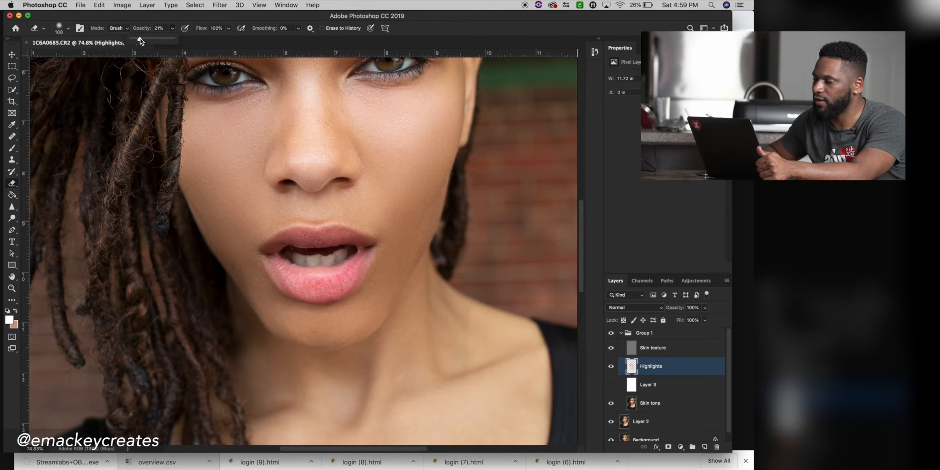
left_click(158, 28)
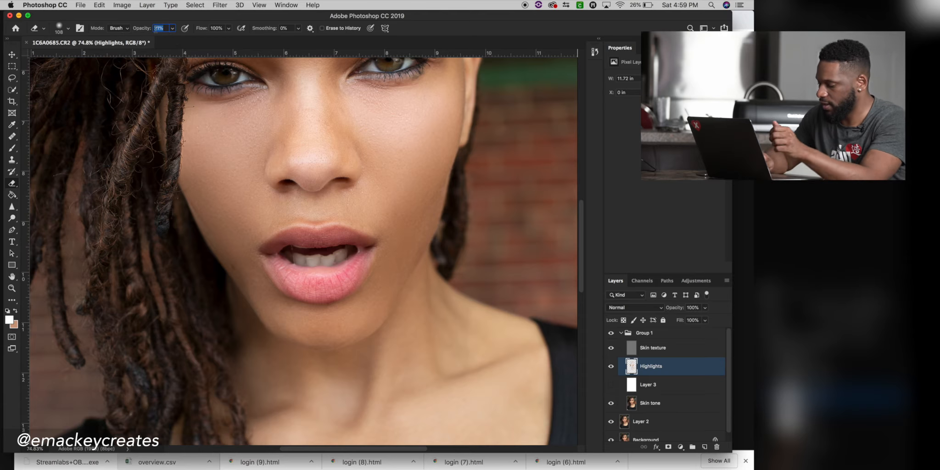
type("20")
left_click(216, 28)
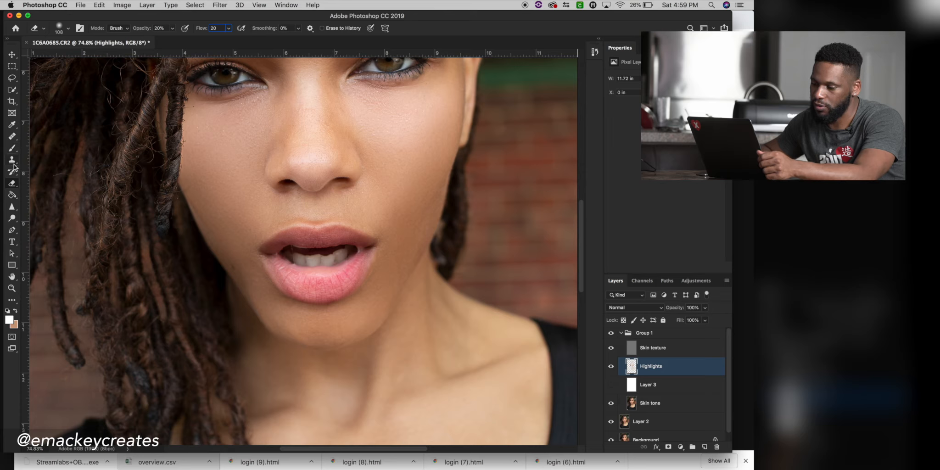
left_click(14, 137)
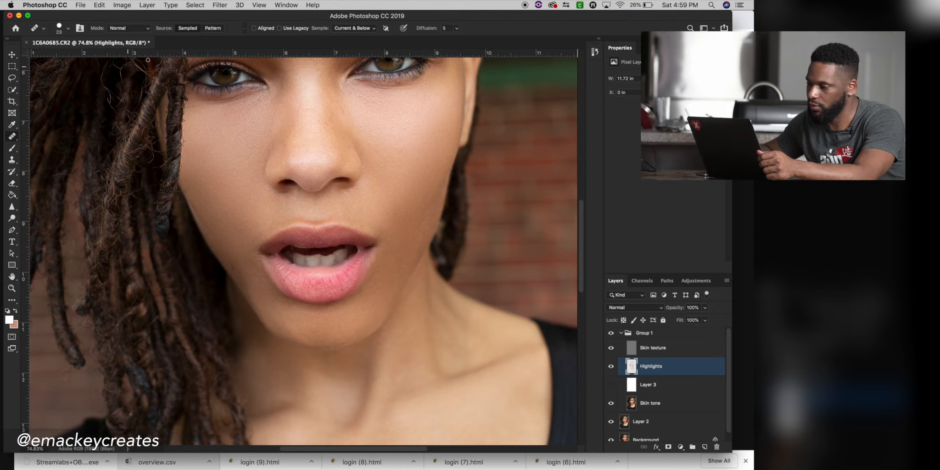
left_click(70, 28)
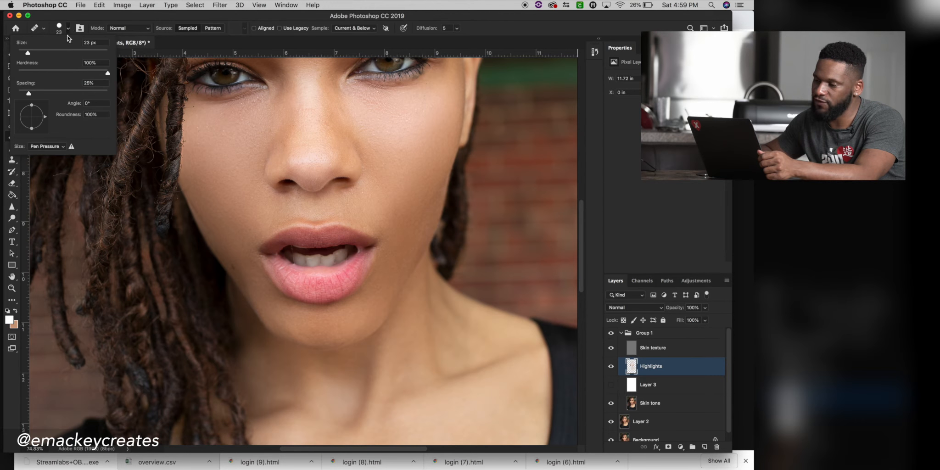
left_click(59, 35)
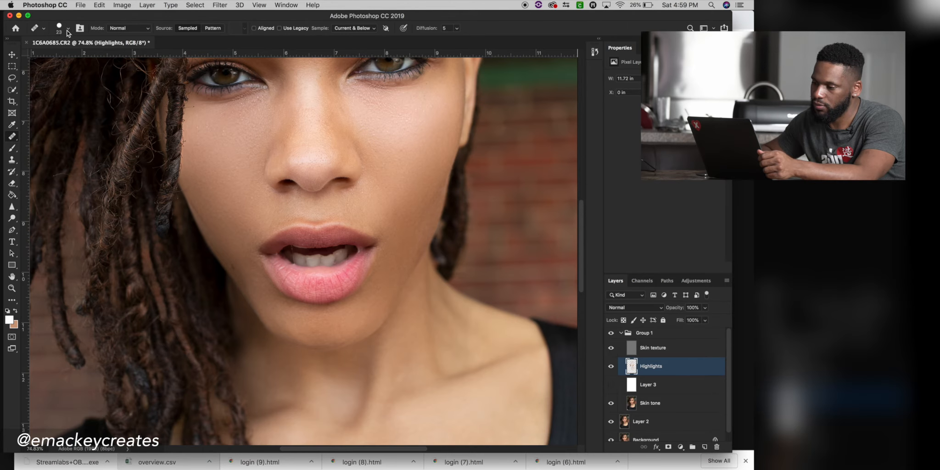
left_click(68, 29)
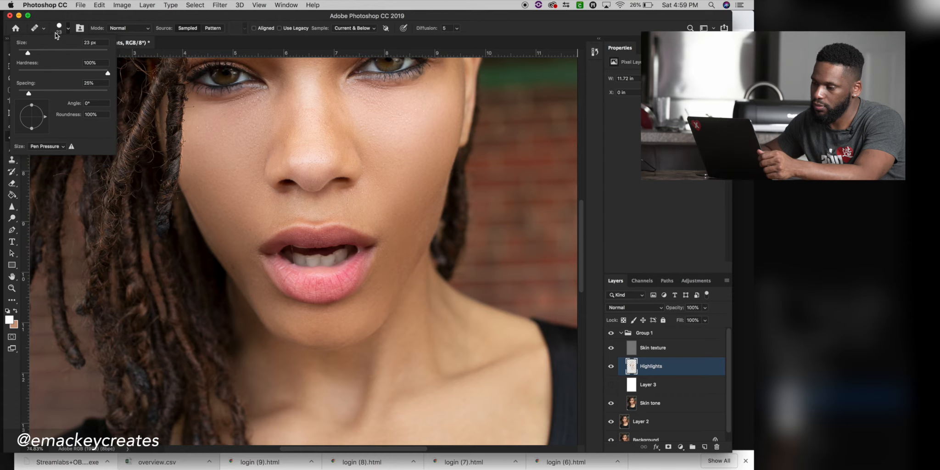
left_click(58, 31)
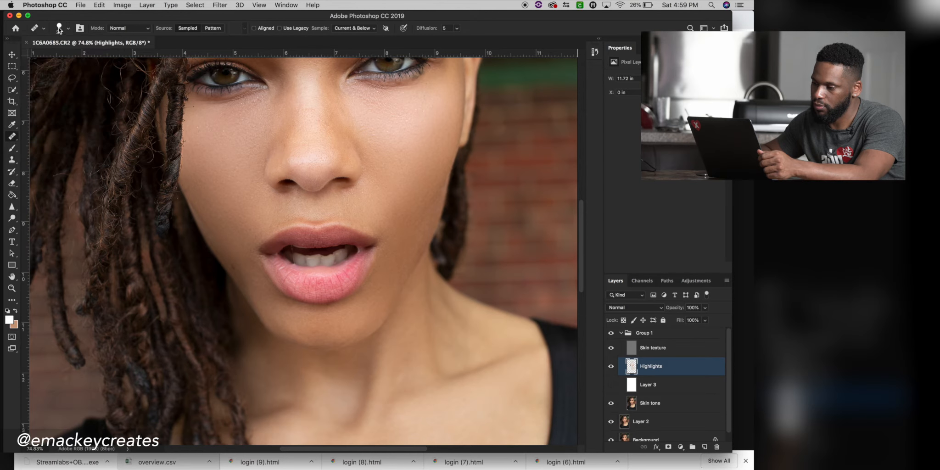
right_click(82, 94)
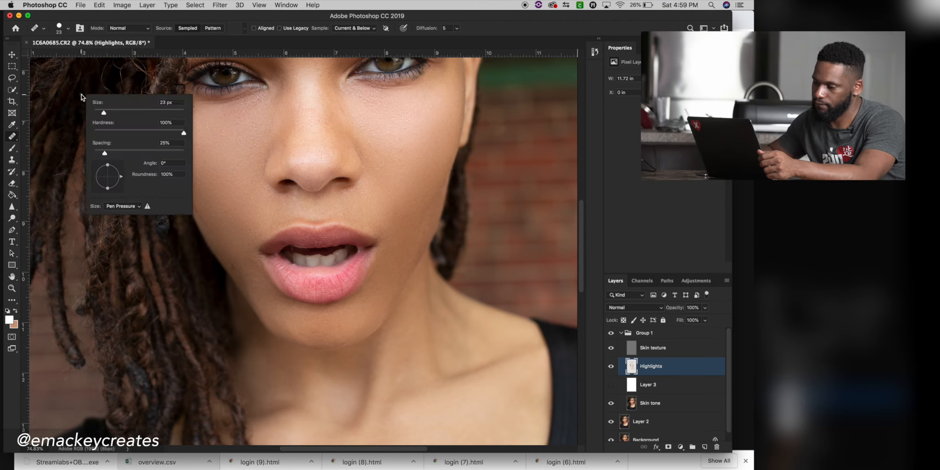
left_click(10, 185)
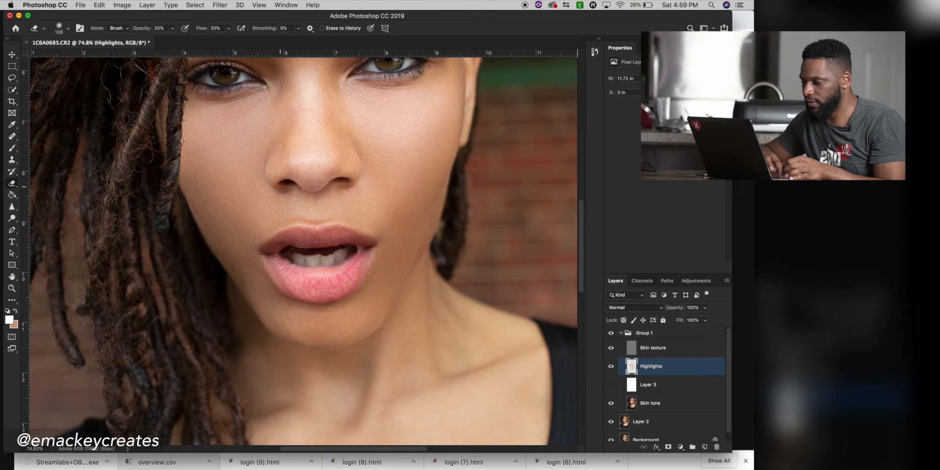
Step: Fit the portrait in view and toggle the Highlights layer to judge how strong the effect is on the skin
scroll(503, 282, "down", 6)
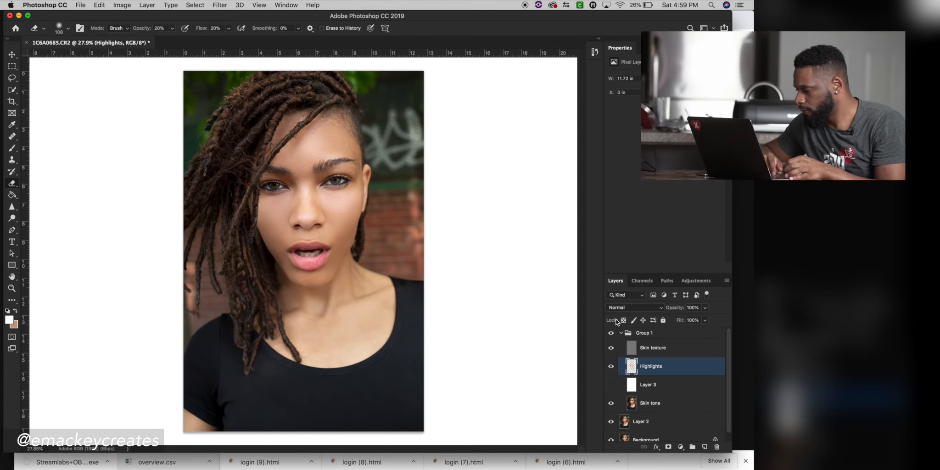
left_click(612, 367)
left_click(613, 367)
left_click(612, 367)
left_click(612, 368)
left_click(612, 367)
left_click(612, 367)
left_click(612, 367)
left_click(612, 368)
Step: Soften the Highlights layer by setting its opacity to 90% and its fill to 95%
scroll(395, 236, "down", 5)
scroll(396, 235, "up", 4)
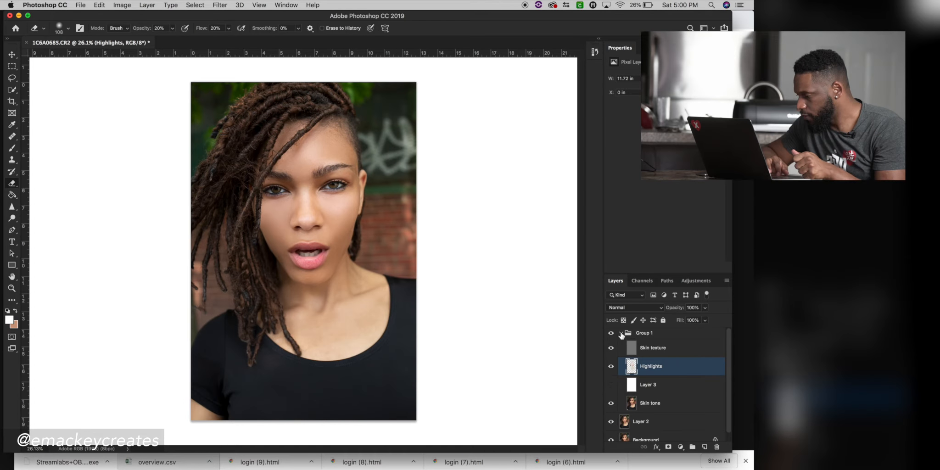
scroll(404, 262, "up", 2)
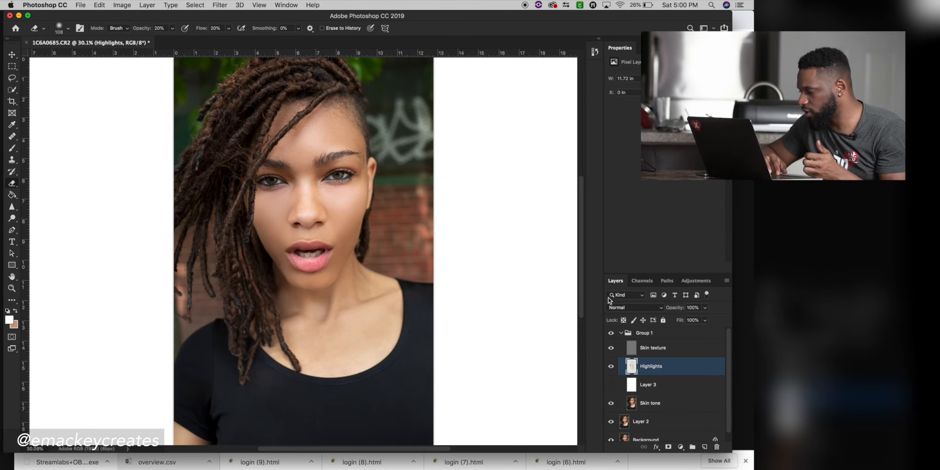
left_click_drag(680, 310, 679, 323)
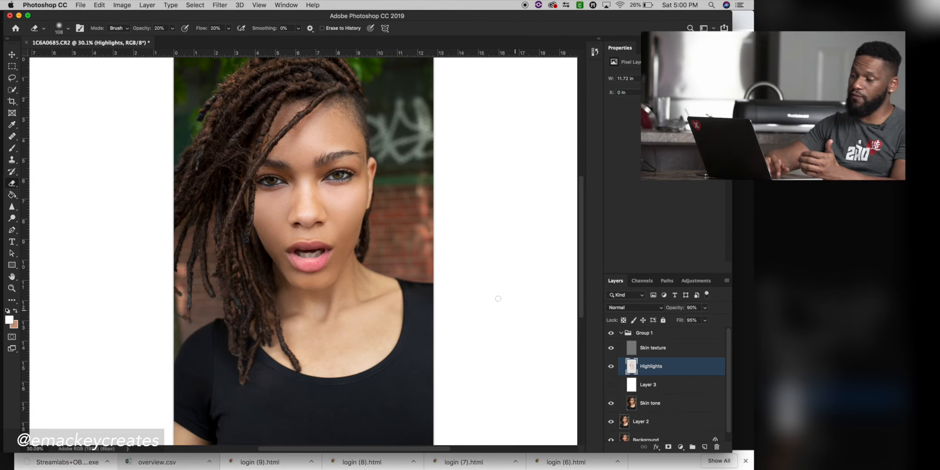
Step: Collapse Group 1 and toggle its visibility to compare the portrait with and without the whole retouch
left_click(621, 333)
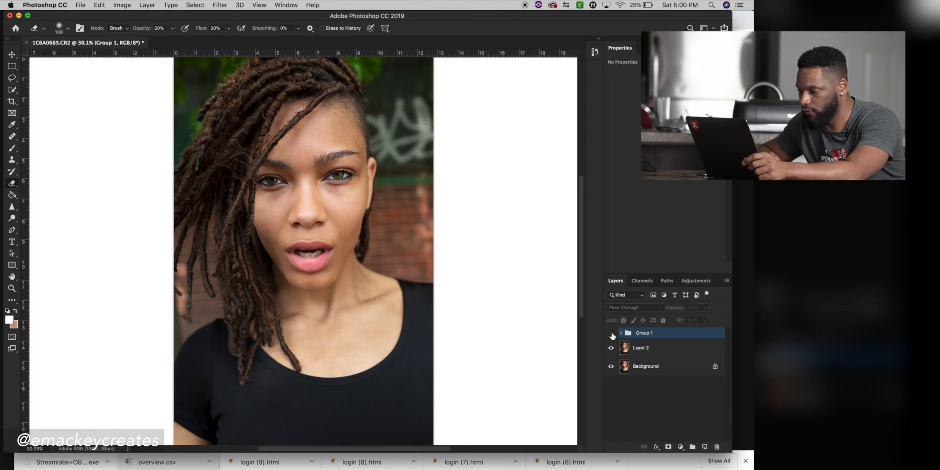
left_click(611, 334)
left_click(611, 335)
left_click(611, 335)
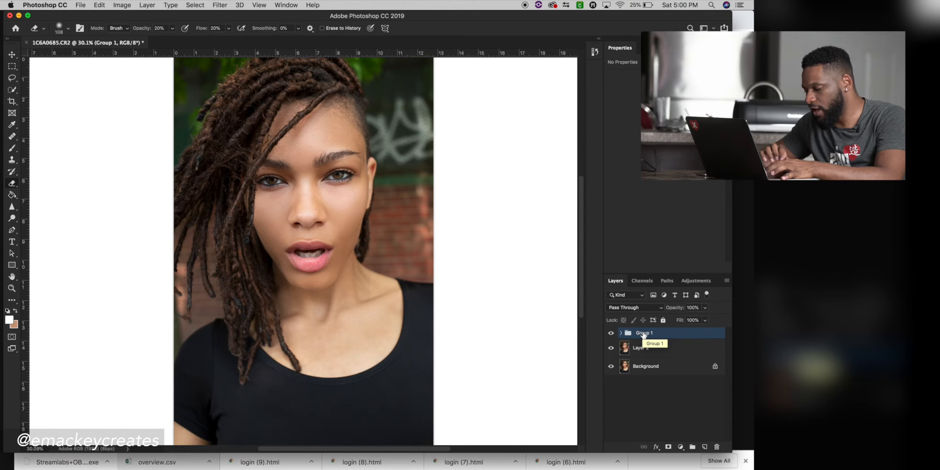
Step: Merge Group 1 into a single layer and compare the portrait with and without it
key("super+e")
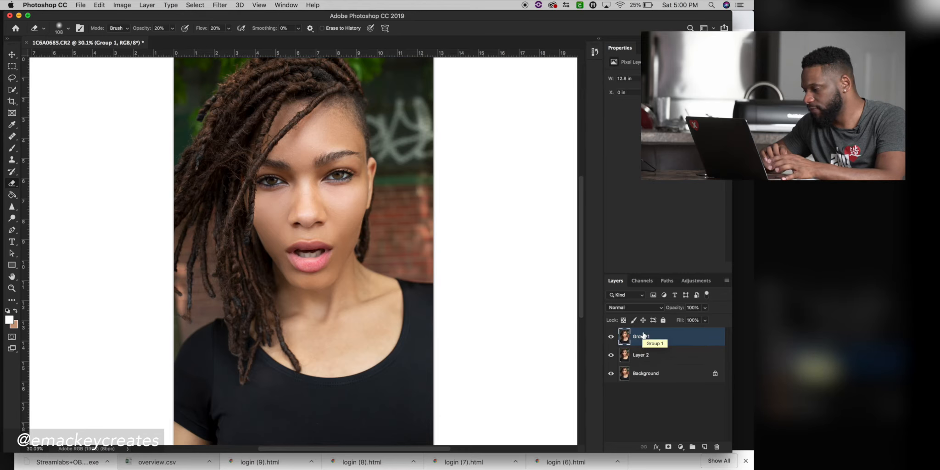
left_click(611, 336)
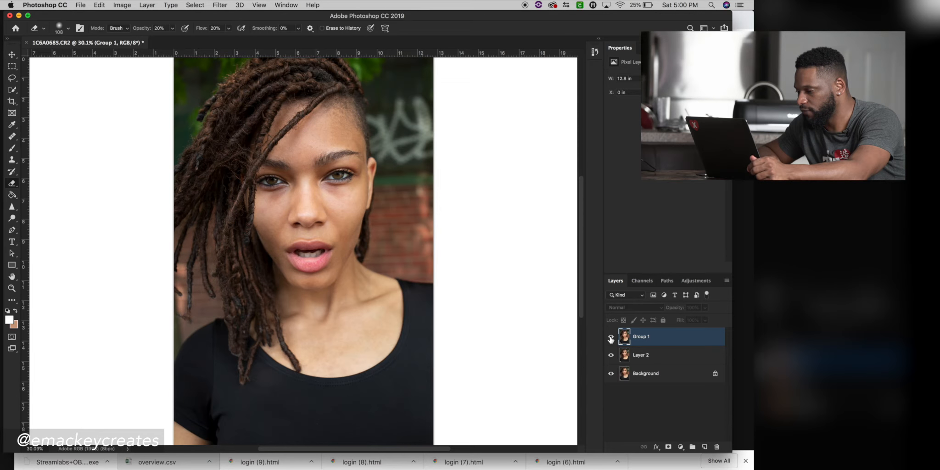
left_click(611, 336)
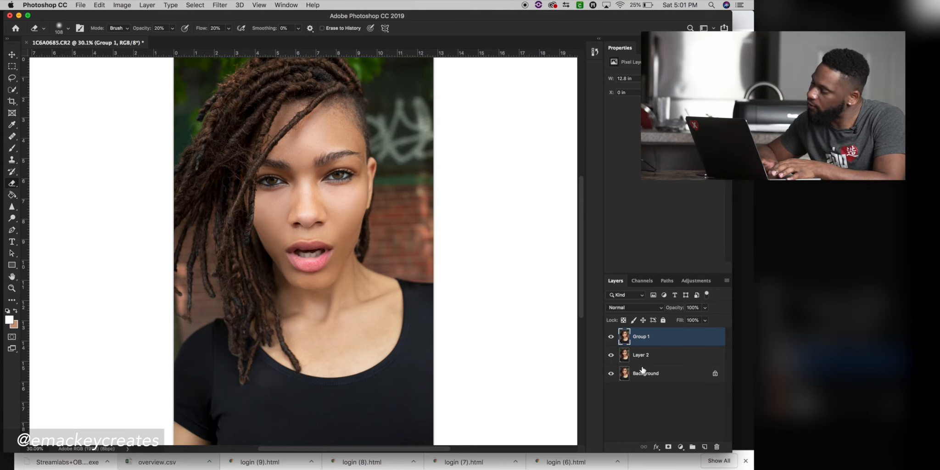
Step: Duplicate the merged Group 1 layer and set the copy's blend mode to Multiply
key("super+j")
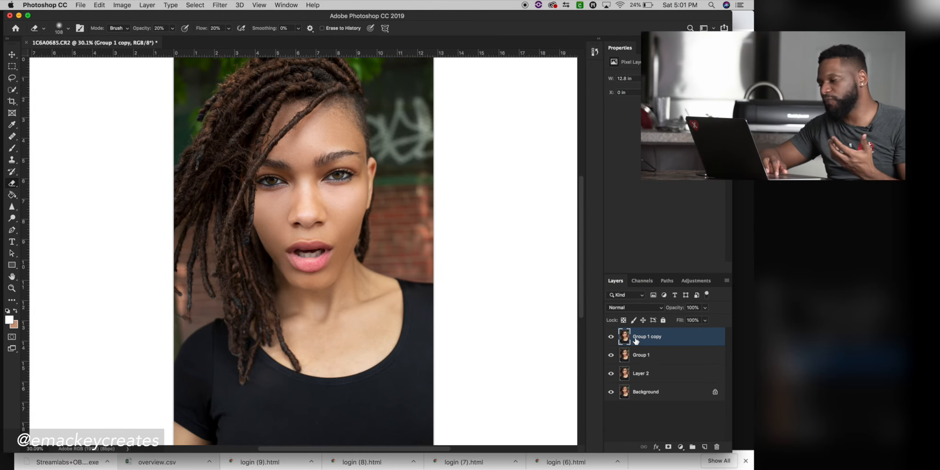
left_click(662, 308)
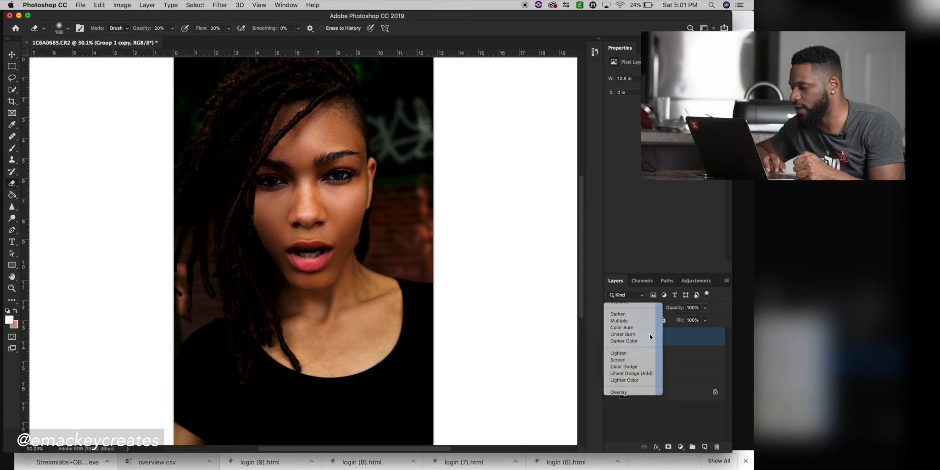
left_click(649, 334)
scroll(459, 267, "down", 1)
scroll(459, 266, "down", 5)
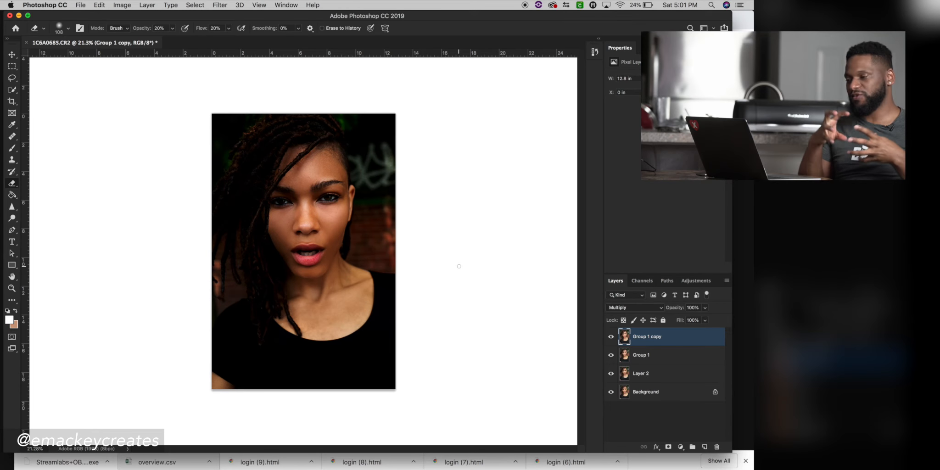
scroll(459, 266, "up", 4)
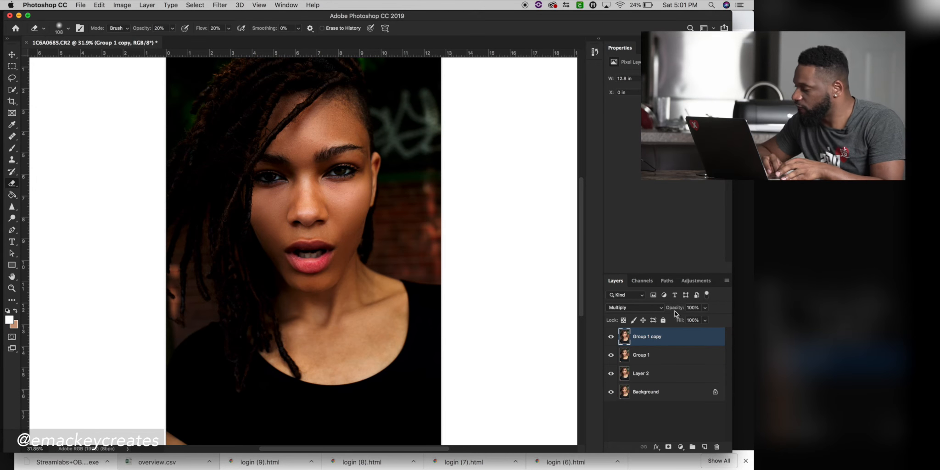
Step: Soften the Multiply copy's darkening by setting its opacity to 77% and its fill to 55%
left_click_drag(674, 310, 661, 312)
scroll(569, 312, "down", 1)
scroll(552, 309, "down", 1)
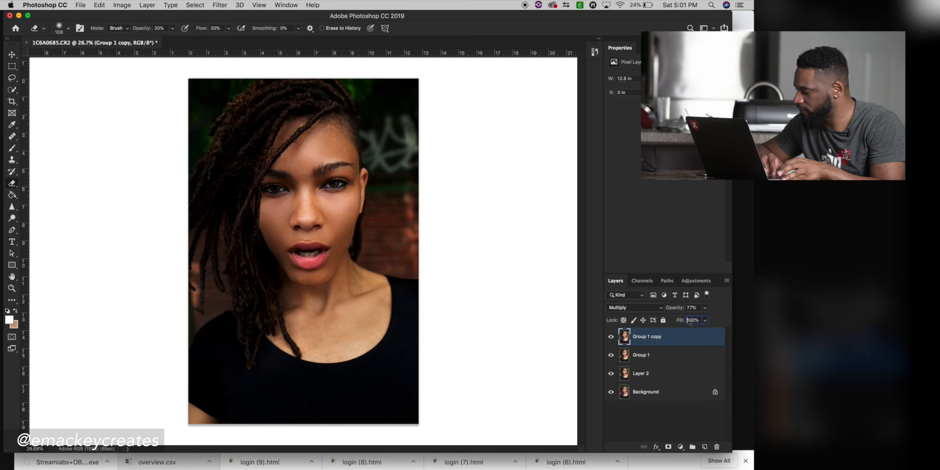
left_click_drag(681, 321, 666, 325)
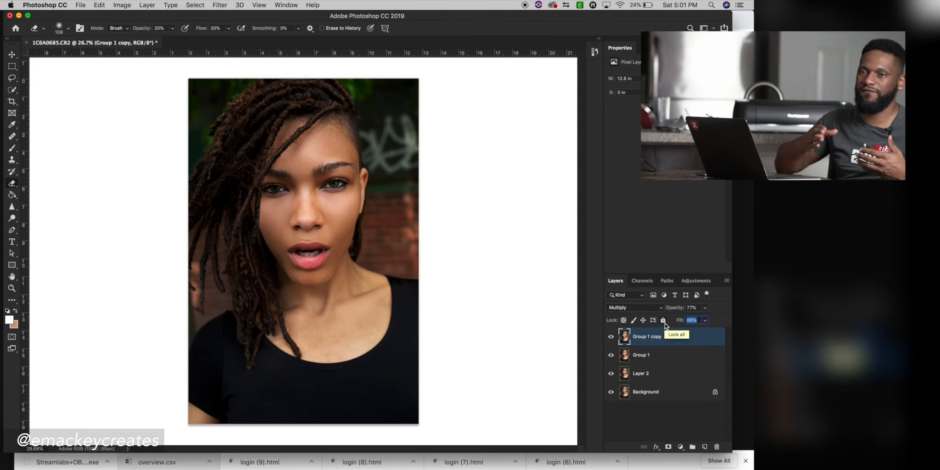
left_click_drag(675, 324, 677, 324)
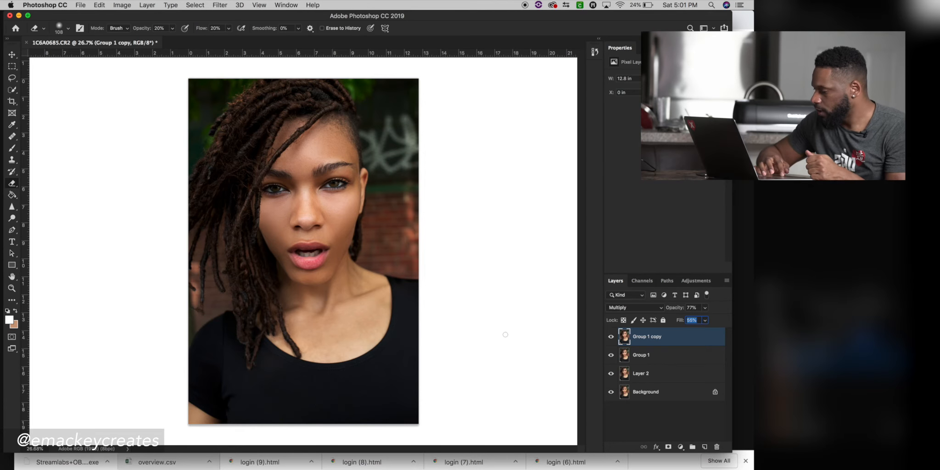
Step: Add a layer mask to the Multiply copy and get the Brush tool ready with black (000000) as the foreground color
left_click(668, 447)
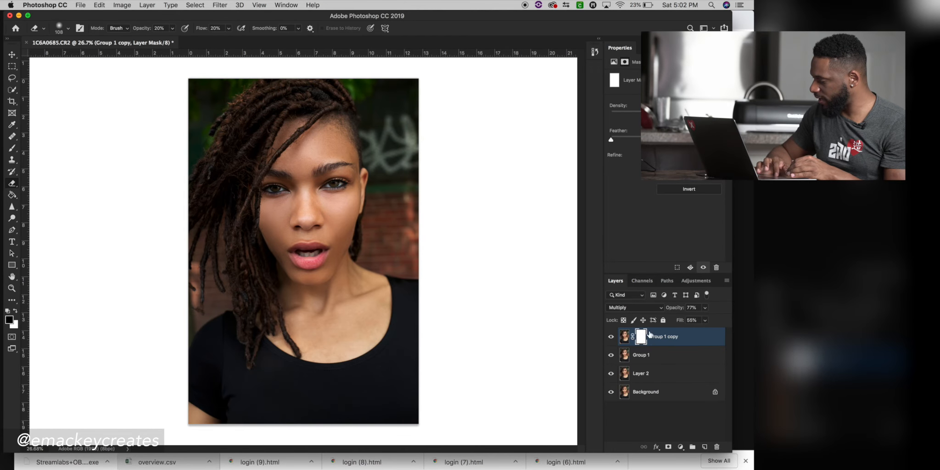
left_click(13, 149)
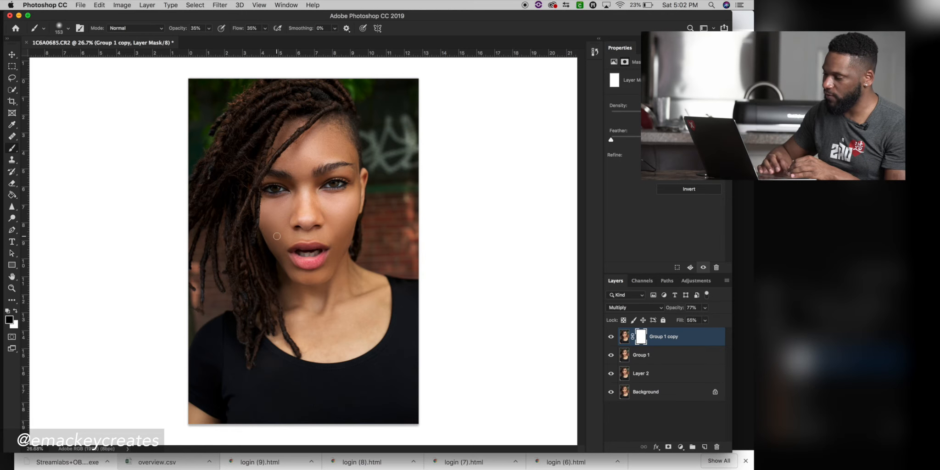
right_click(287, 250)
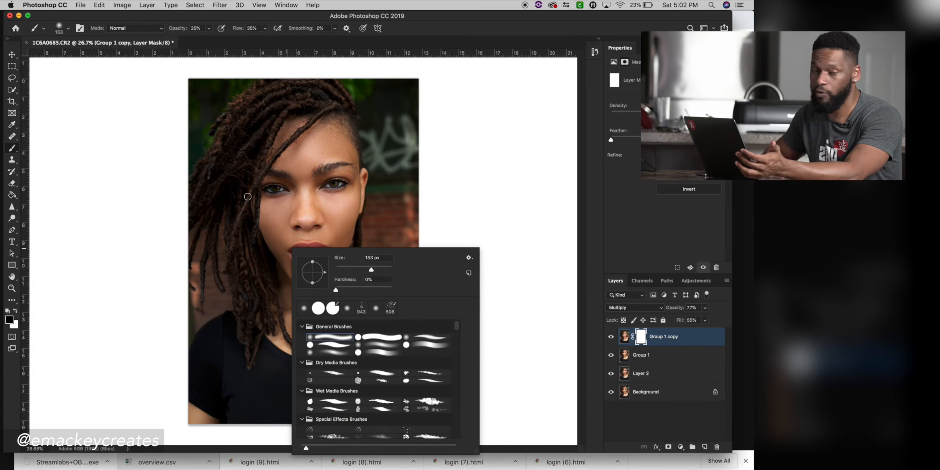
left_click(8, 319)
left_click(8, 319)
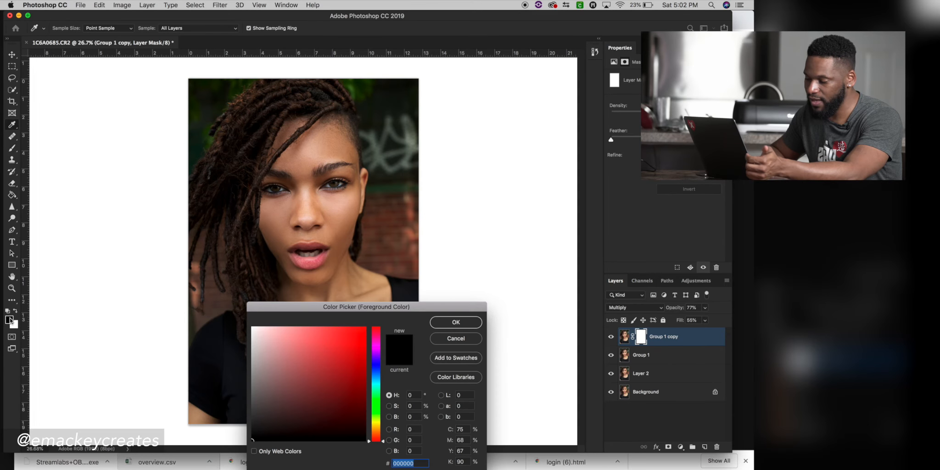
left_click(462, 325)
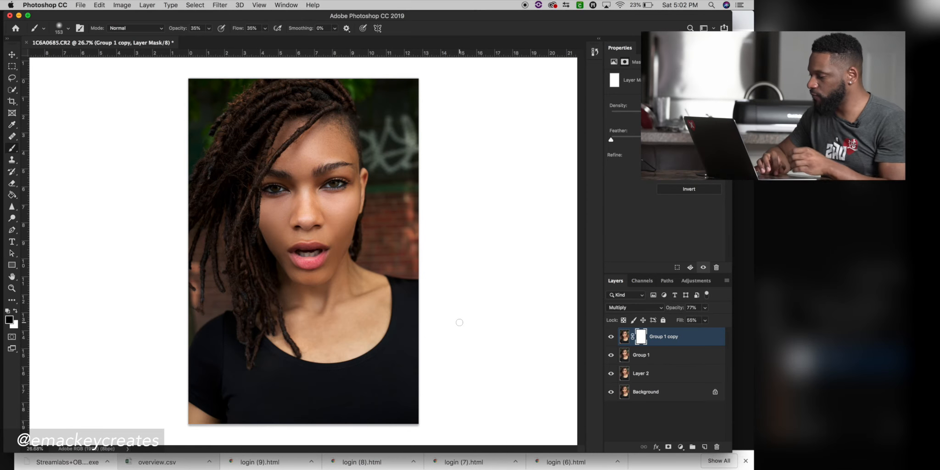
Step: Enlarge the soft brush to 508 px and paint black on the mask over the face, hair and chest to reduce the darkening there
scroll(365, 244, "up", 5)
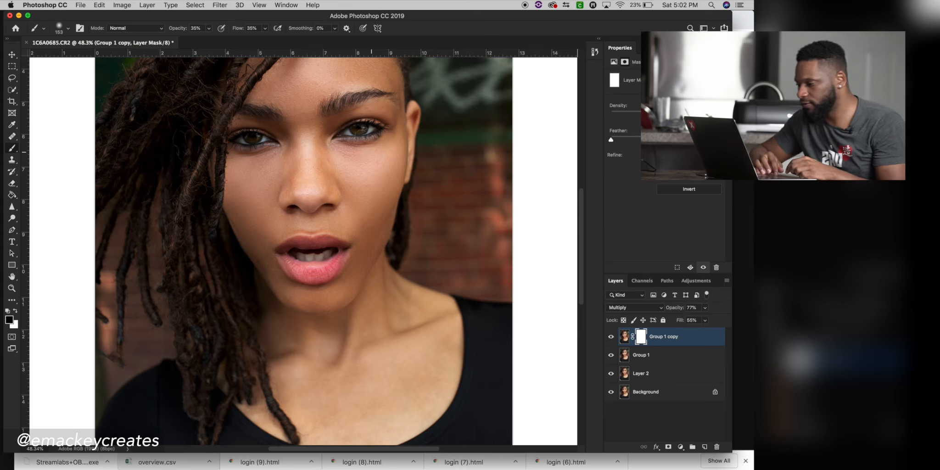
scroll(358, 132, "up", 1)
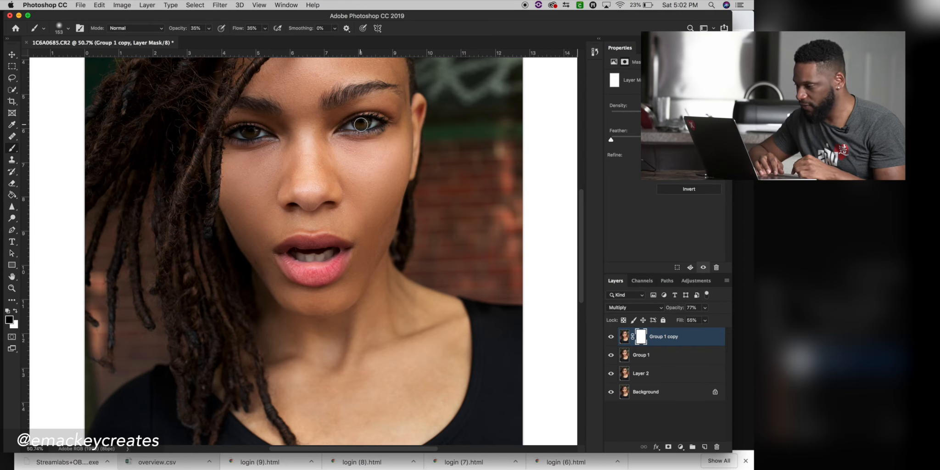
scroll(360, 124, "down", 5)
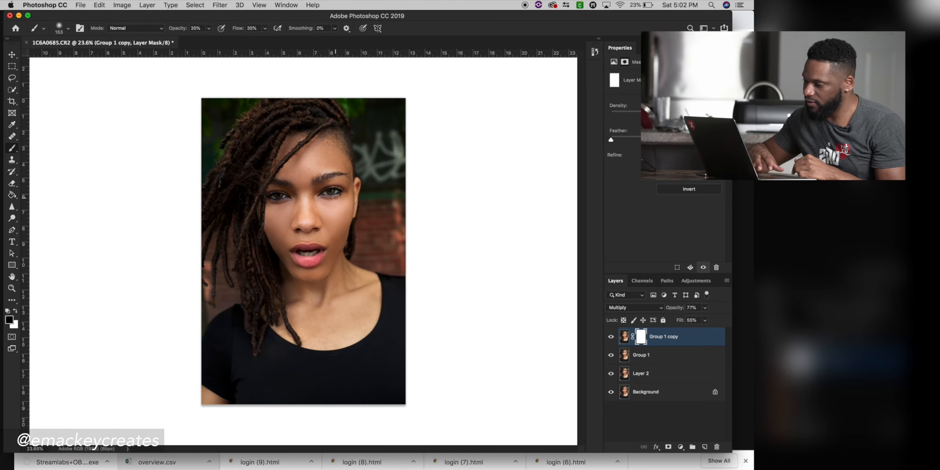
right_click(336, 200)
left_click(432, 219)
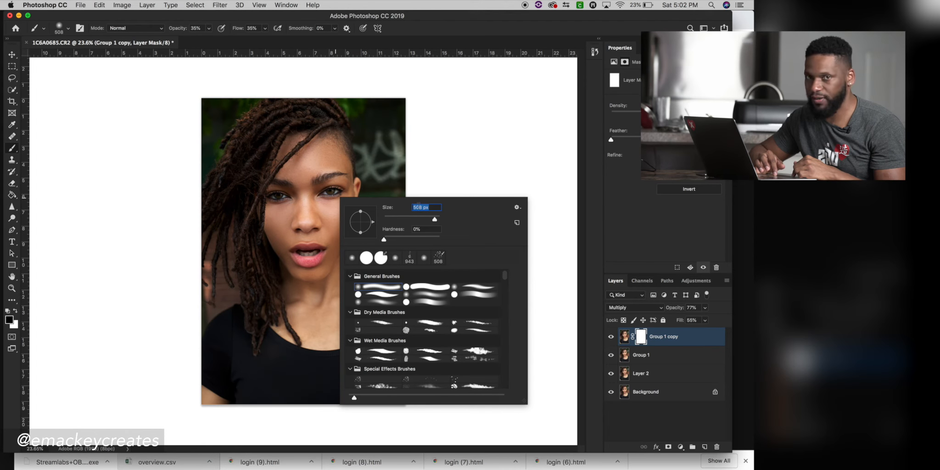
key("Return")
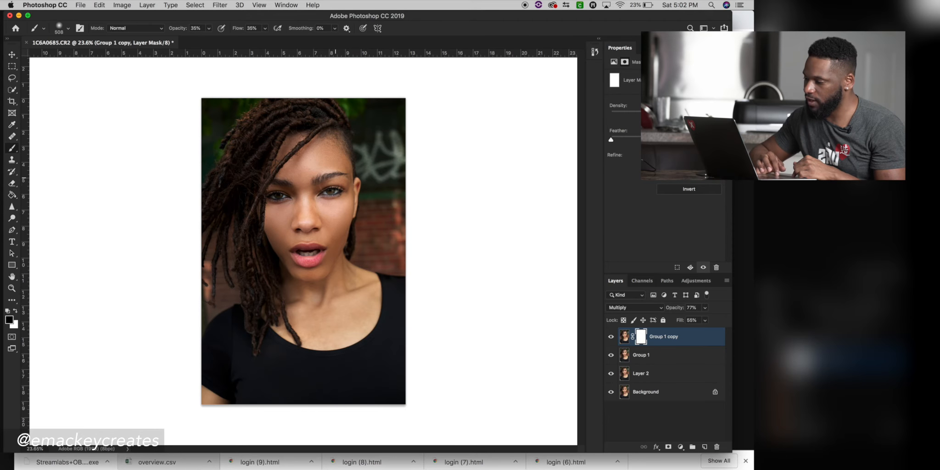
left_click_drag(337, 211, 330, 205)
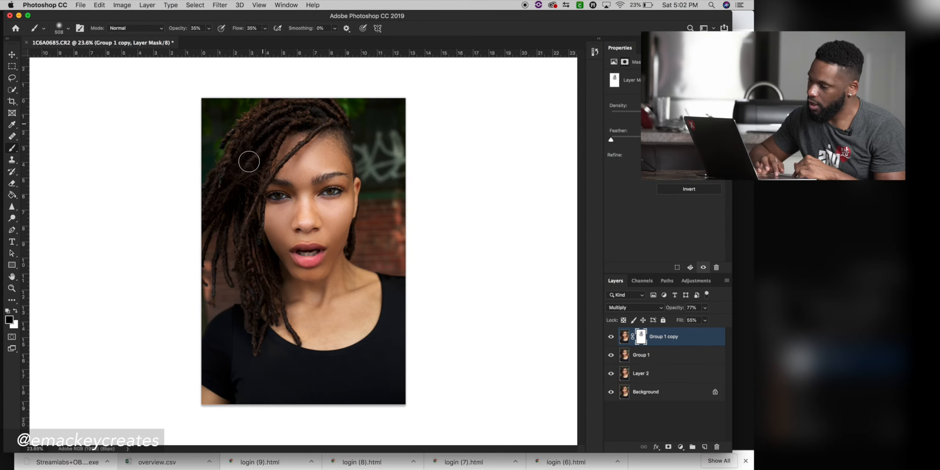
mouse_move(243, 157)
left_mouse_down()
mouse_move(298, 122)
mouse_move(313, 127)
mouse_move(289, 143)
mouse_move(250, 235)
mouse_move(251, 180)
mouse_move(248, 304)
mouse_move(238, 142)
mouse_move(252, 159)
mouse_move(277, 125)
mouse_move(223, 212)
mouse_move(251, 145)
mouse_move(222, 263)
mouse_move(243, 229)
mouse_move(256, 306)
mouse_move(291, 317)
mouse_move(284, 311)
left_mouse_up()
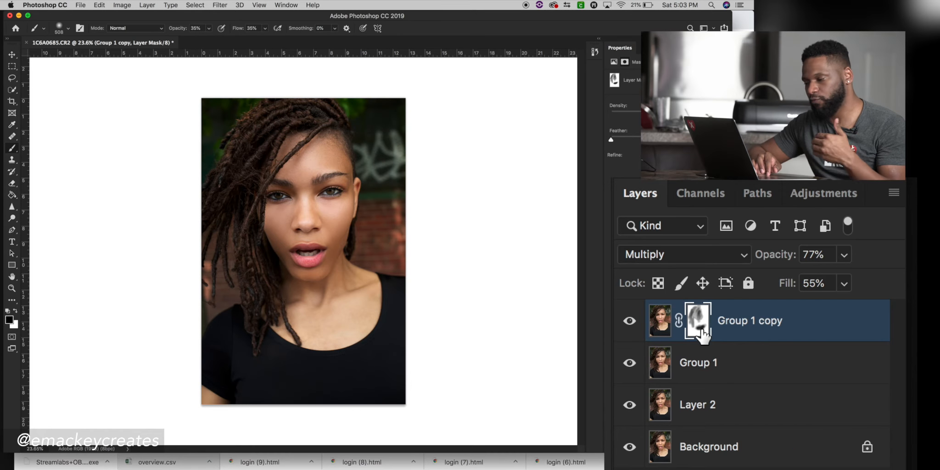
Step: Toggle the masked Multiply layer and inspect the portrait up close and as a whole to judge the darkening
left_click(634, 326)
left_click(634, 326)
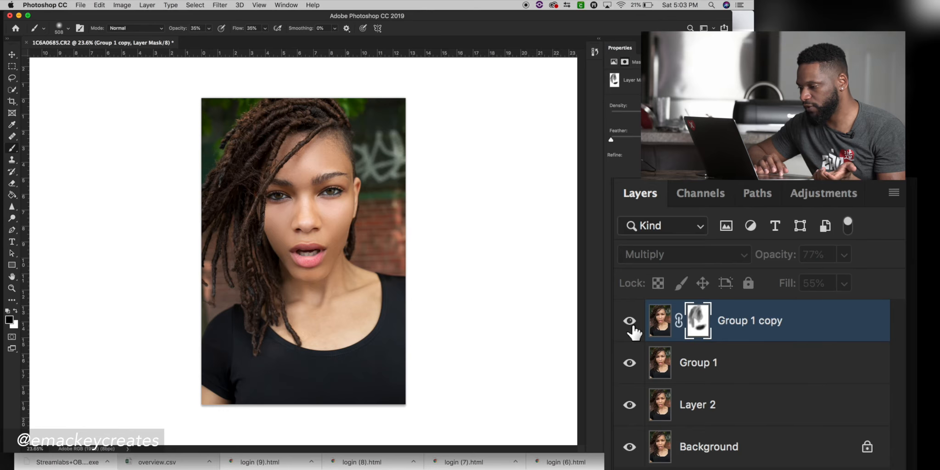
left_click(633, 327)
left_click(611, 338)
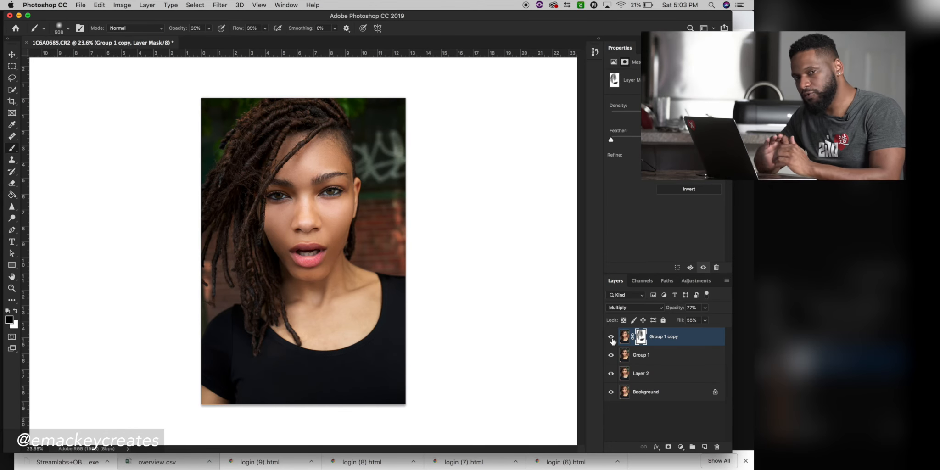
scroll(374, 335, "up", 2)
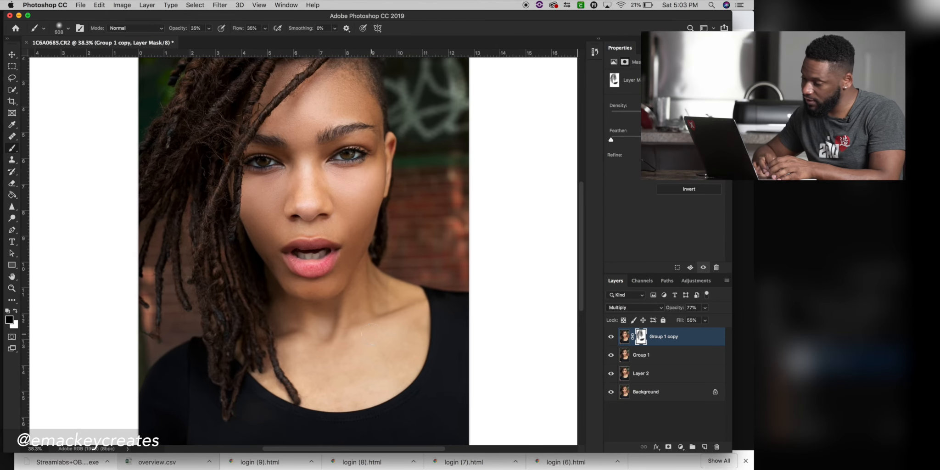
scroll(370, 332, "down", 3)
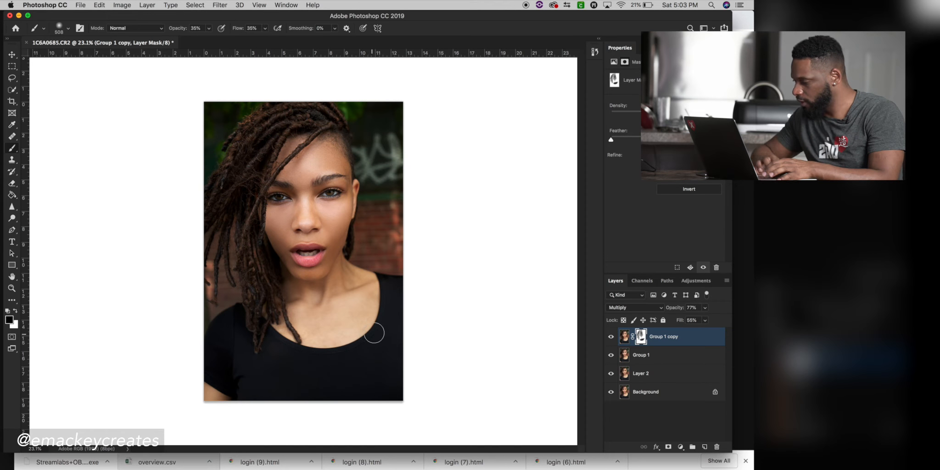
Step: Raise the masked Multiply layer's opacity to 84%, duplicate it, and select the duplicate's layer mask
left_click_drag(674, 311, 678, 311)
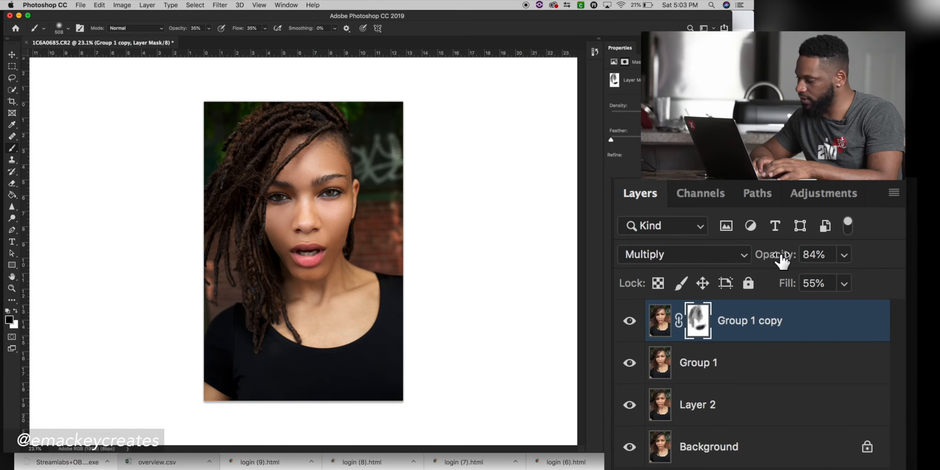
key("super+j")
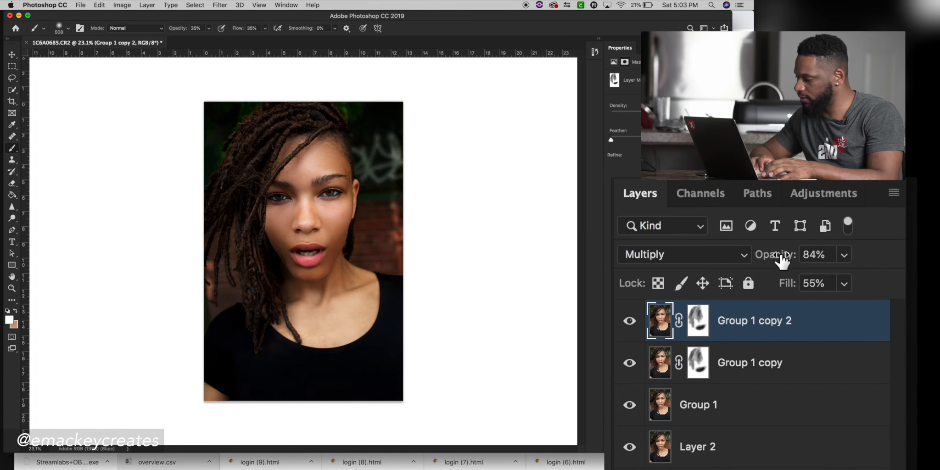
left_click(697, 314)
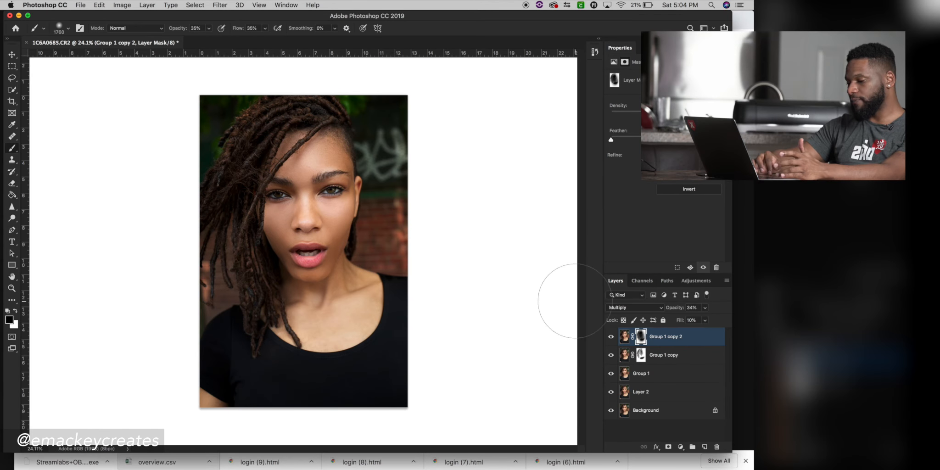
Step: Merge Group 1 and its two masked Multiply copies into one layer and toggle it to compare with the earlier portrait
left_click(669, 370, "shift")
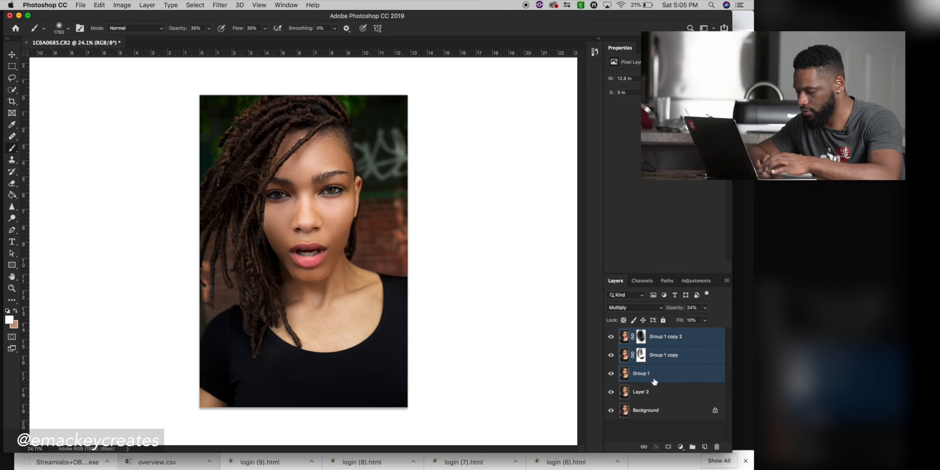
key("super+e")
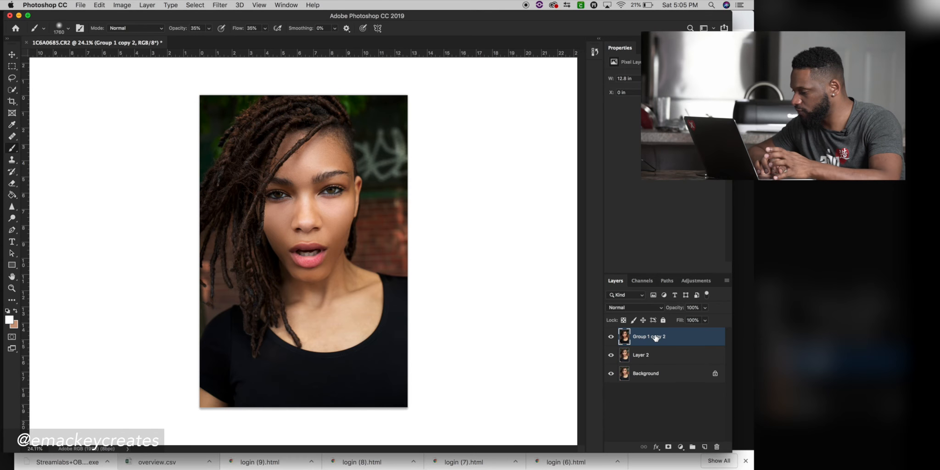
left_click(611, 339)
left_click(612, 338)
left_click(612, 338)
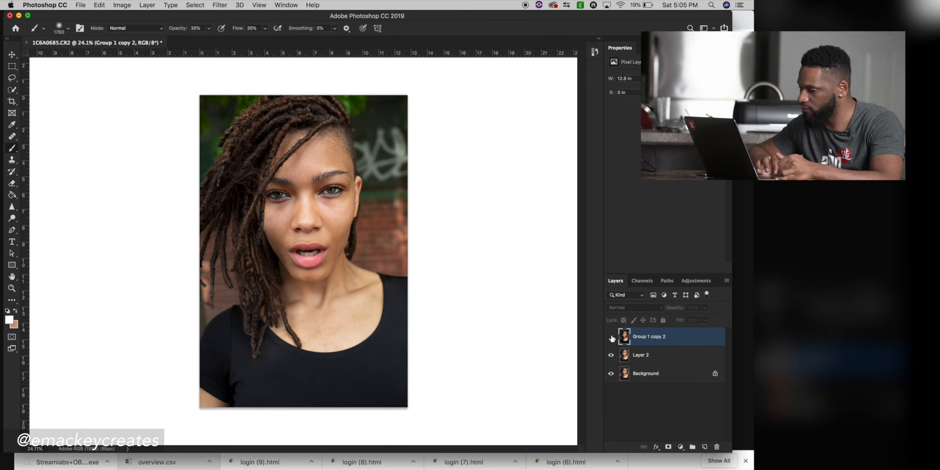
left_click(611, 338)
Step: Hide Layer 2, compare the merged layer with the original Background by toggling it, and inspect the portrait closer
left_click(611, 355)
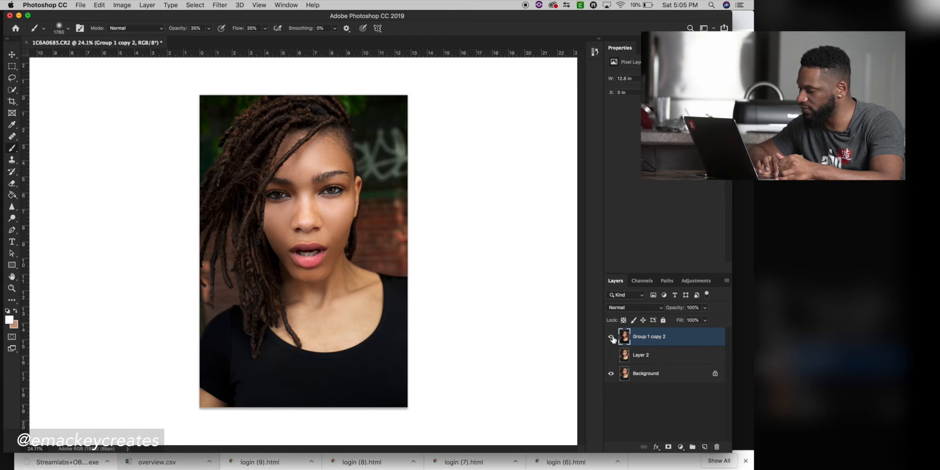
left_click(611, 338)
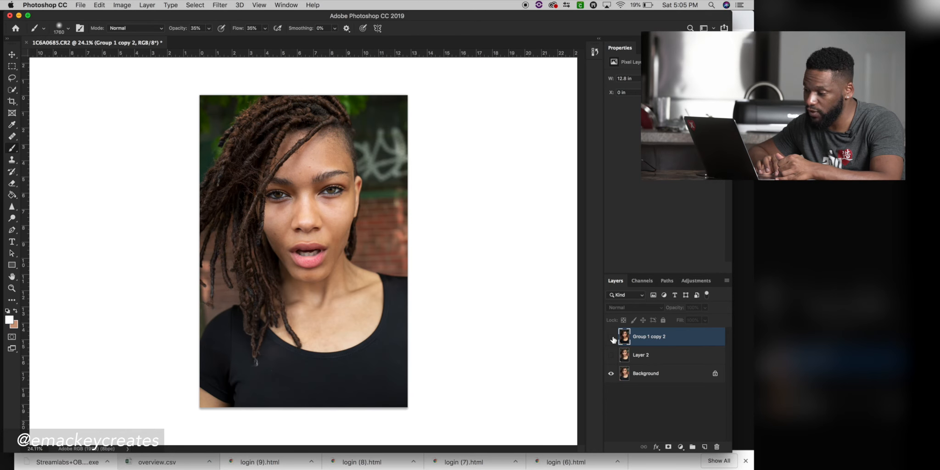
left_click(611, 338)
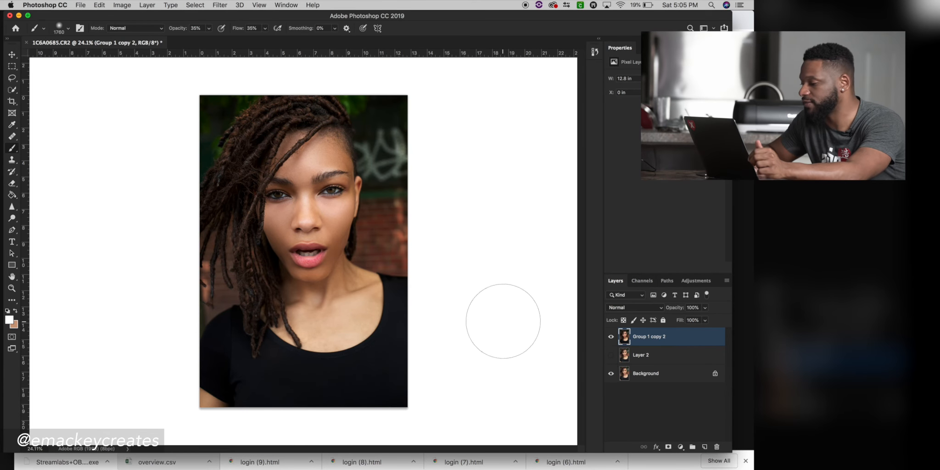
key("super+plus")
key("super+plus")
scroll(503, 321, "up", 2)
scroll(503, 322, "down", 3)
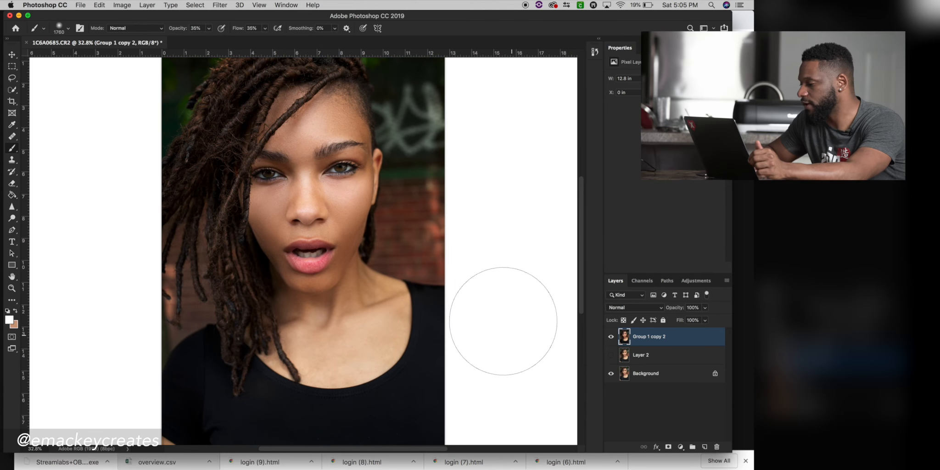
Step: Add a Selective Color adjustment layer and set the Reds to Magenta -9% and Yellow -8%
left_click(696, 282)
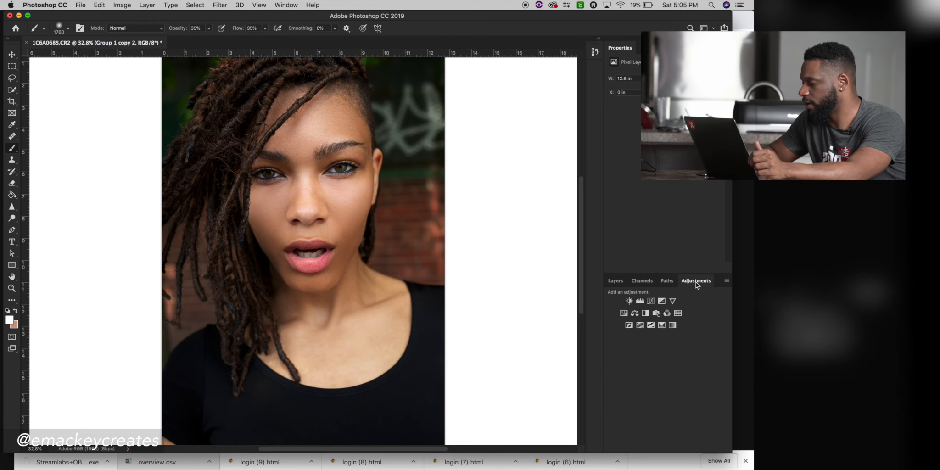
left_click(662, 325)
key("super+minus")
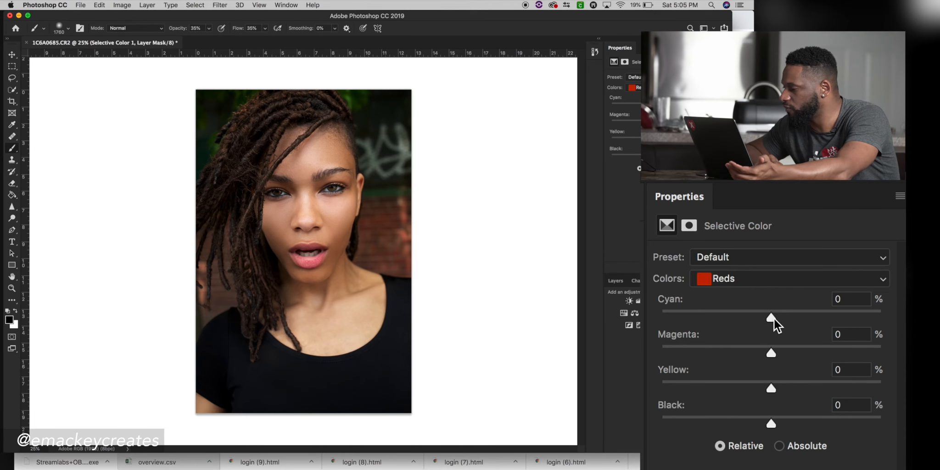
mouse_move(772, 317)
left_mouse_down()
mouse_move(682, 331)
mouse_move(851, 309)
mouse_move(771, 318)
left_mouse_up()
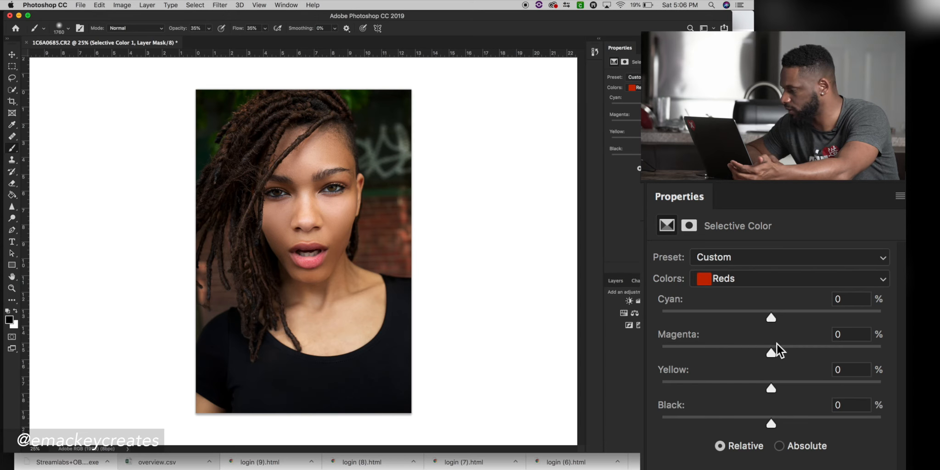
mouse_move(772, 352)
left_mouse_down()
mouse_move(788, 350)
mouse_move(762, 358)
left_mouse_up()
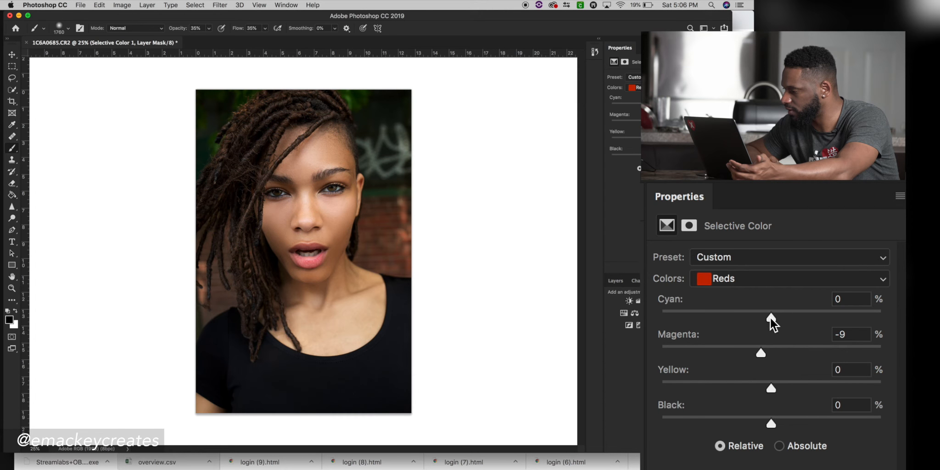
mouse_move(771, 387)
left_mouse_down()
mouse_move(785, 386)
mouse_move(763, 389)
left_mouse_up()
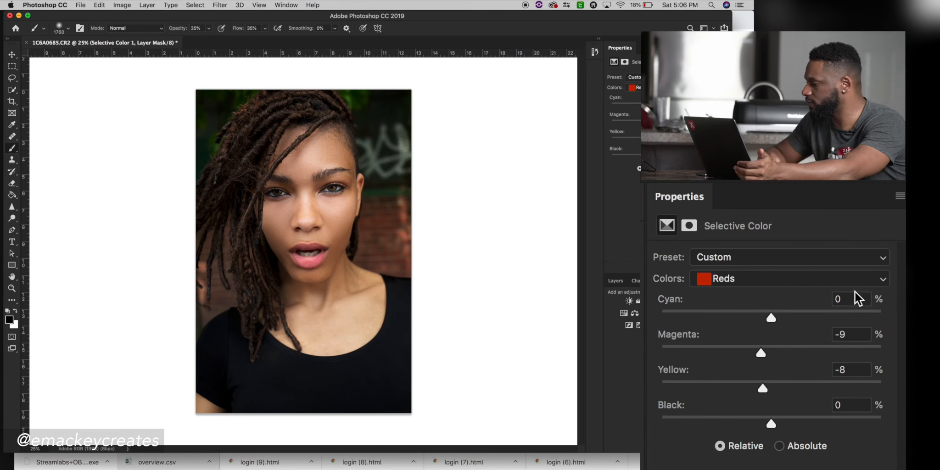
Step: Adjust the Greens in the Selective Color layer to Cyan +45%, Magenta -66% and Yellow -2%
left_click(881, 278)
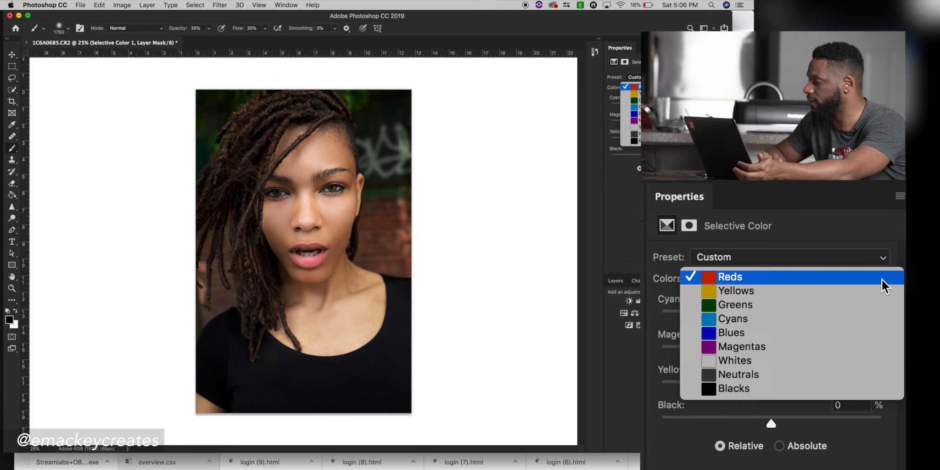
left_click(874, 306)
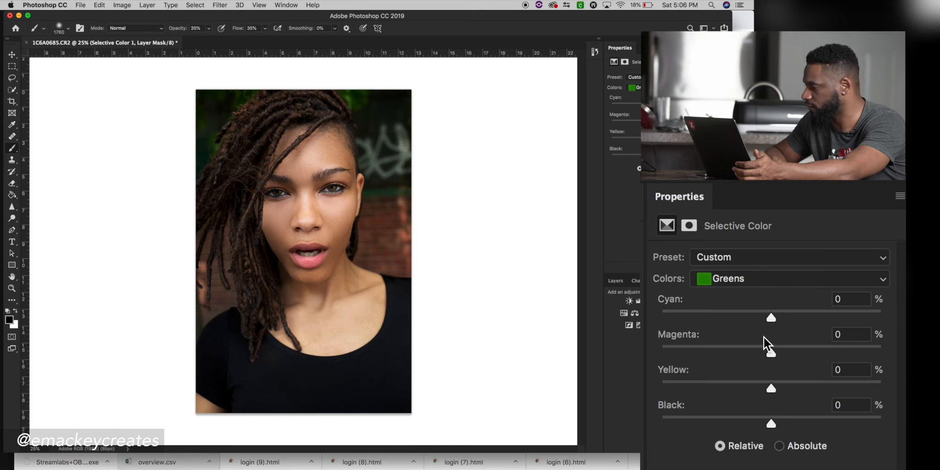
left_click_drag(771, 318, 813, 329)
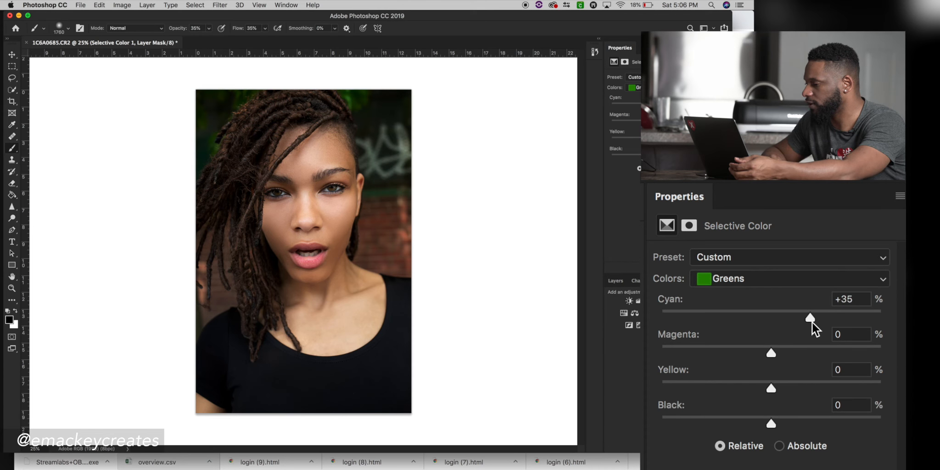
left_click_drag(776, 353, 700, 366)
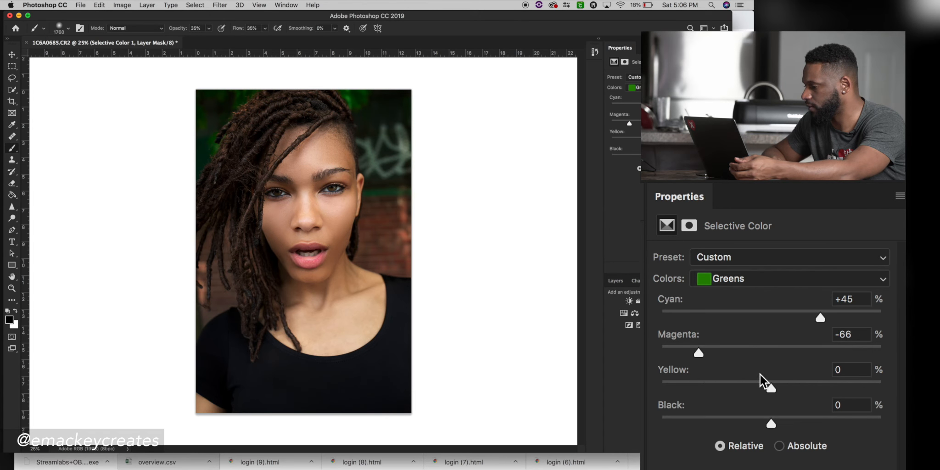
mouse_move(772, 389)
left_mouse_down()
mouse_move(809, 390)
mouse_move(765, 393)
mouse_move(773, 401)
left_mouse_up()
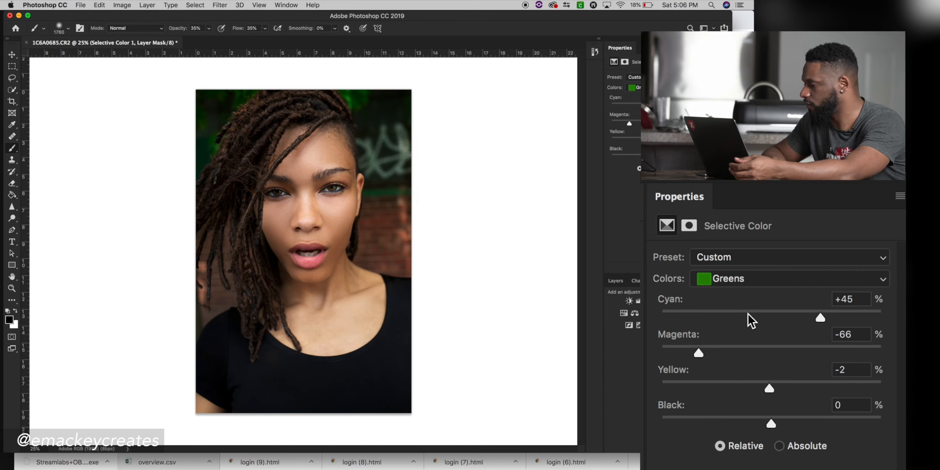
Step: Toggle the Selective Color layer and examine the face, hair and background up close and as a whole
left_click(616, 281)
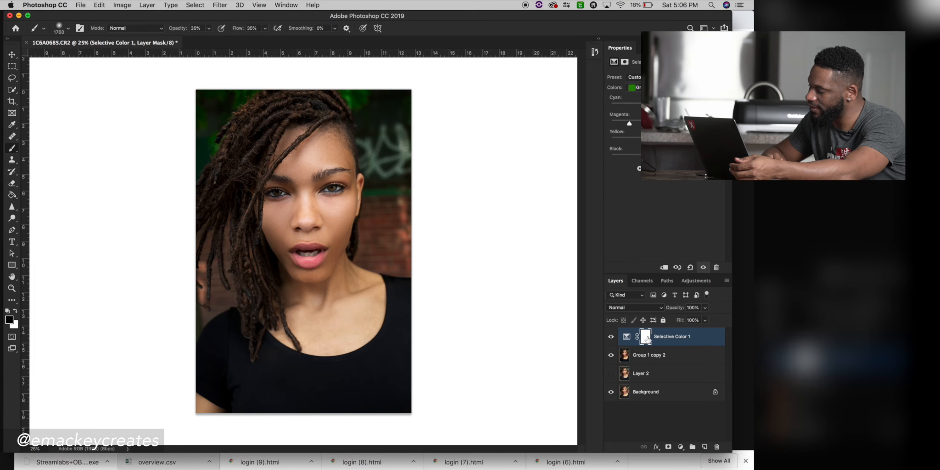
left_click(611, 338)
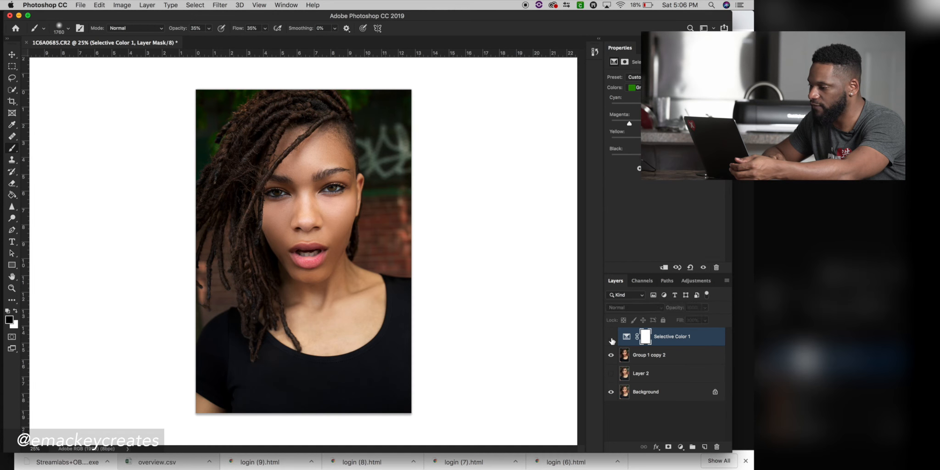
left_click(611, 337)
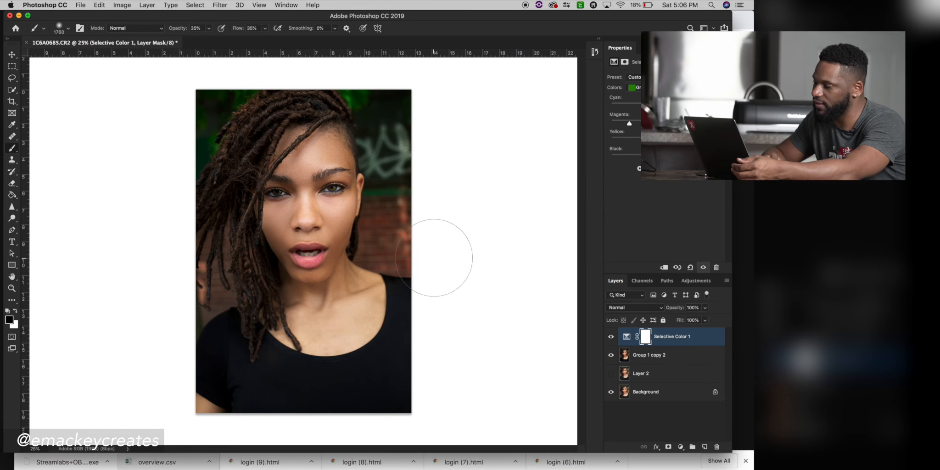
scroll(434, 257, "up", 5)
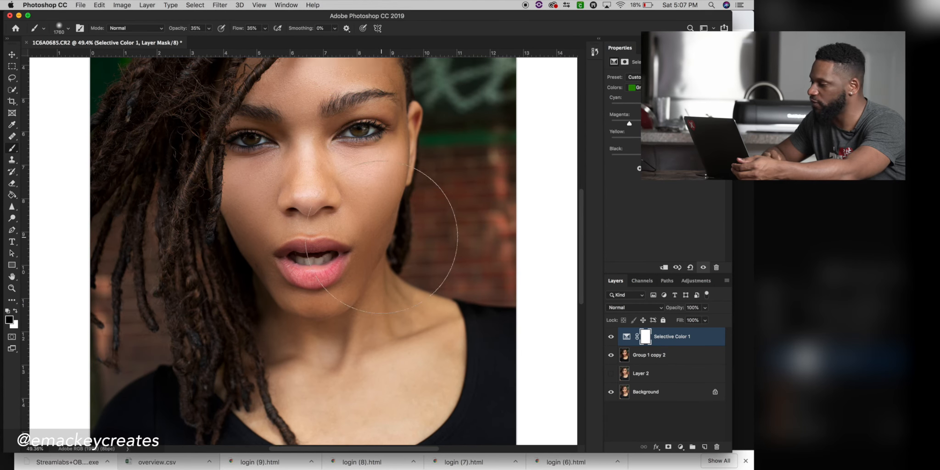
scroll(452, 202, "up", 5)
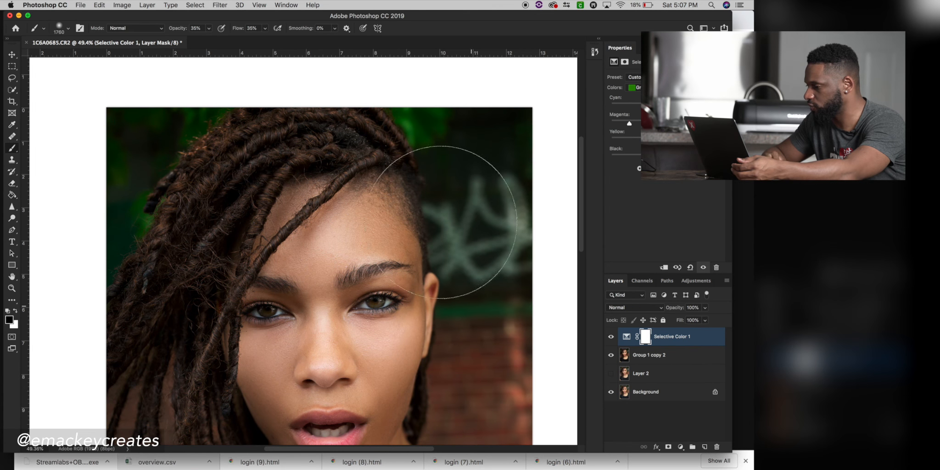
scroll(469, 289, "down", 2)
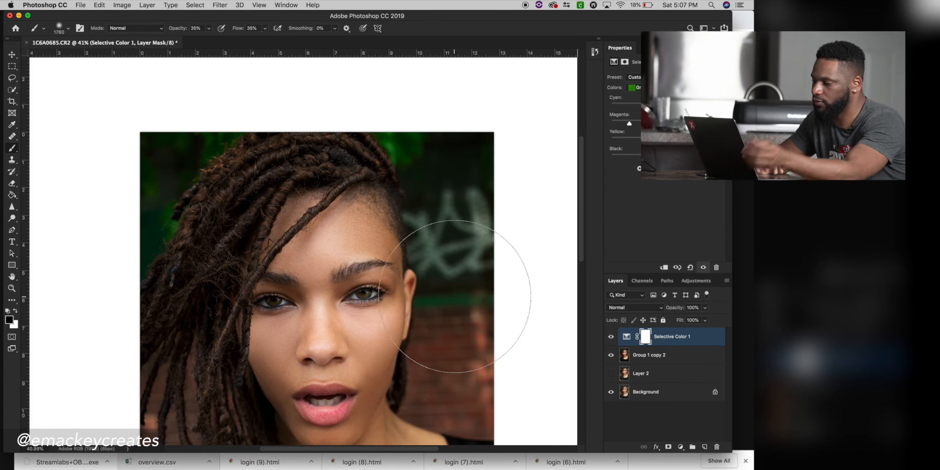
scroll(454, 296, "down", 2)
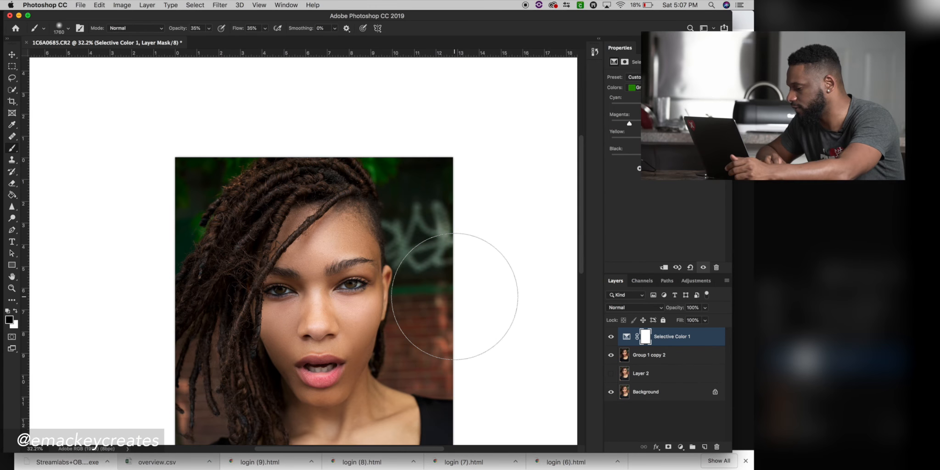
scroll(452, 294, "up", 4)
scroll(451, 294, "down", 5)
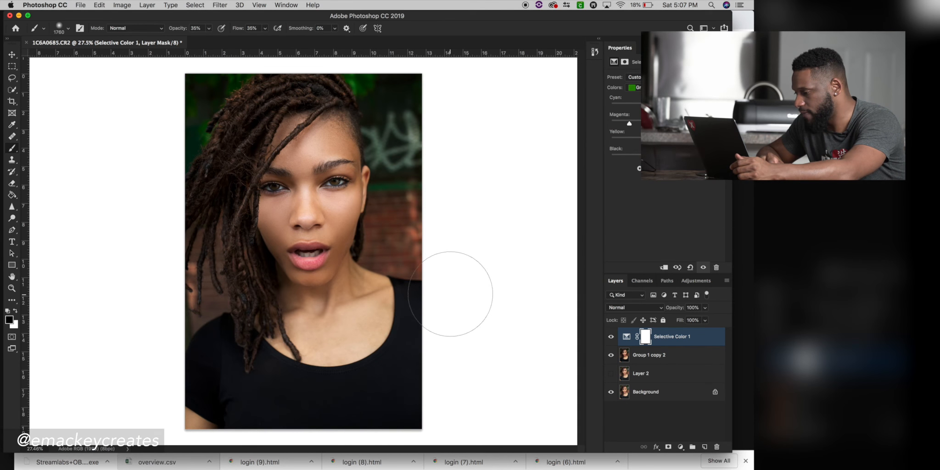
scroll(450, 294, "up", 1)
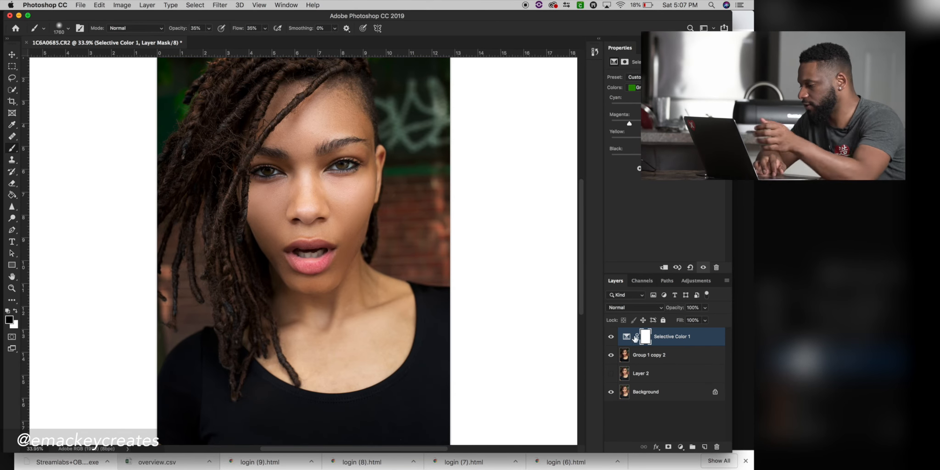
Step: Merge the Selective Color layer with Group 1 copy 2 and duplicate the merged layer
left_click(677, 359, "shift")
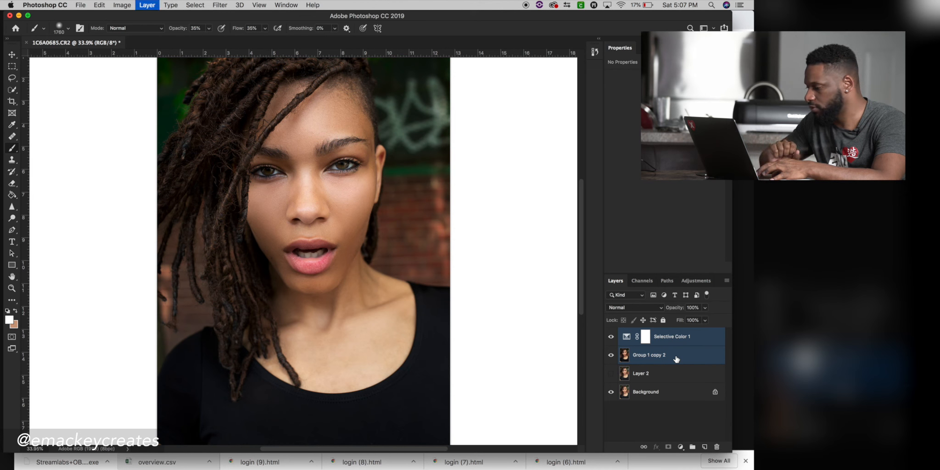
key("super+e")
key("super+j")
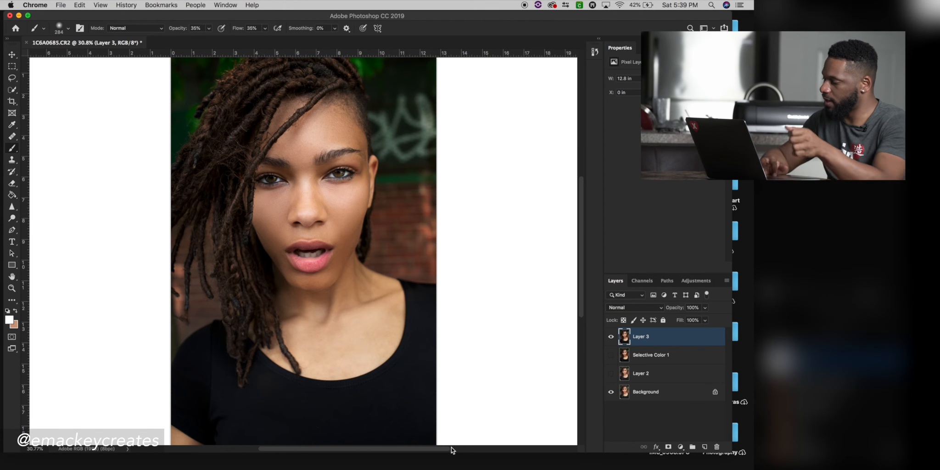
Step: Duplicate Layer 3 and convert the copy to a smart object for re-editable smart filters
left_click(627, 339)
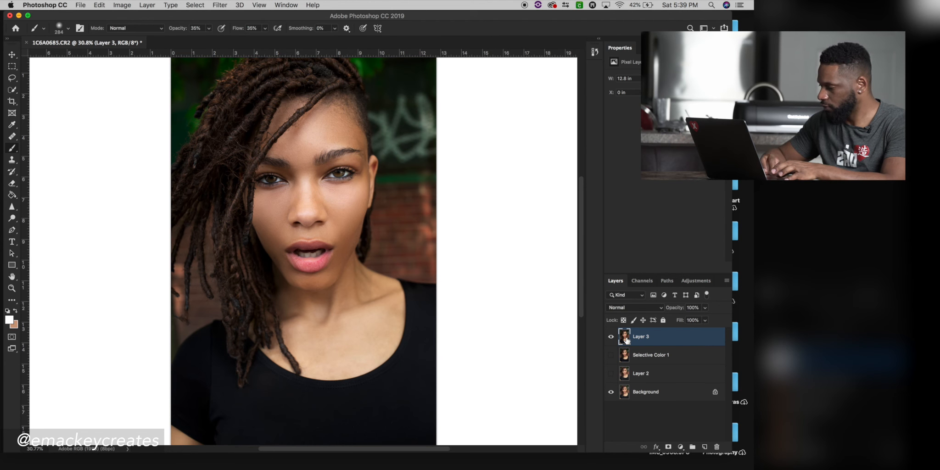
key("super+j")
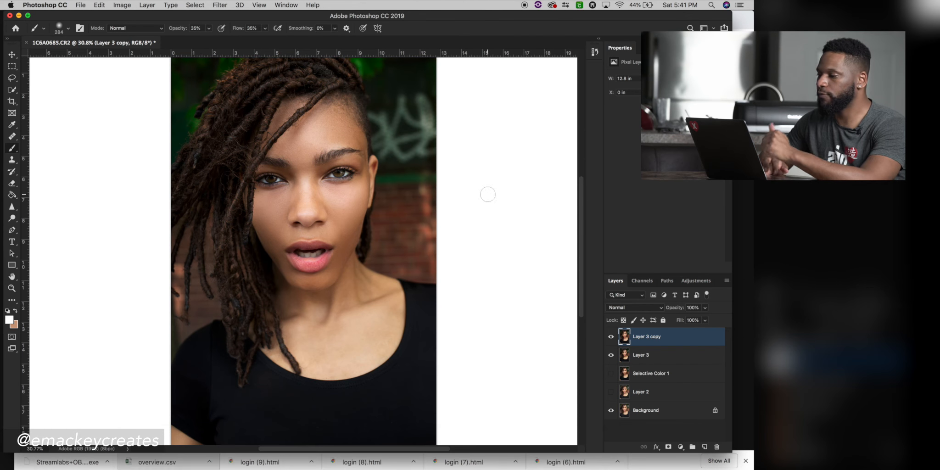
left_click(221, 5)
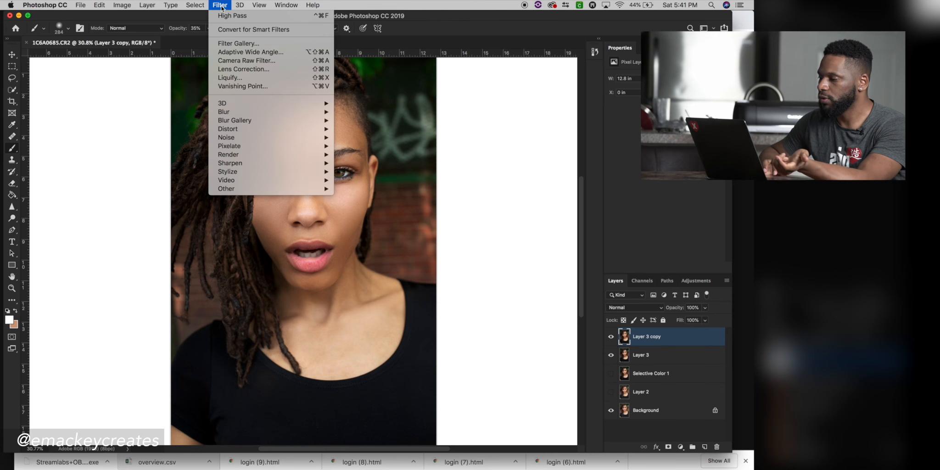
left_click(253, 29)
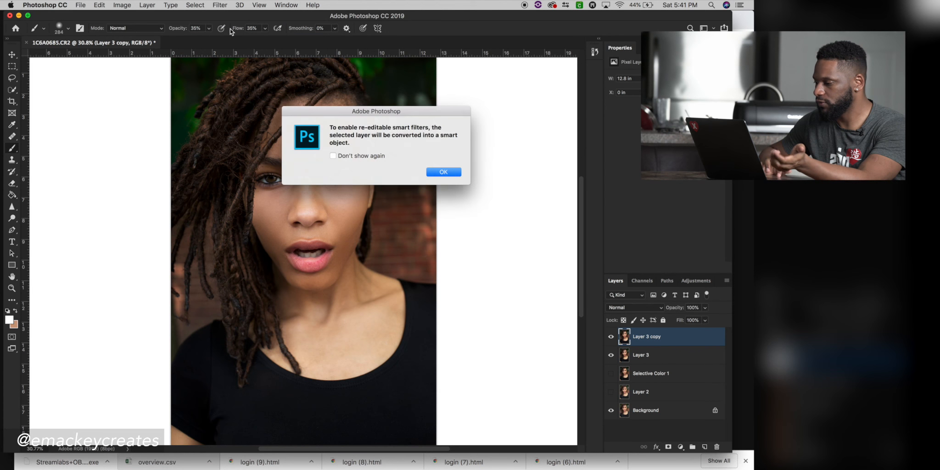
left_click(450, 172)
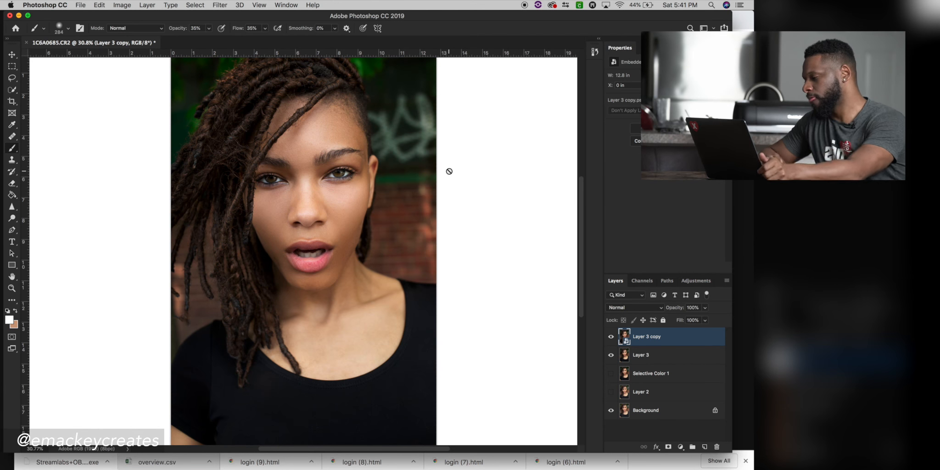
Step: Apply a High Pass filter with a radius of 2.9 pixels to the Layer 3 copy smart object
mouse_move(156, 455)
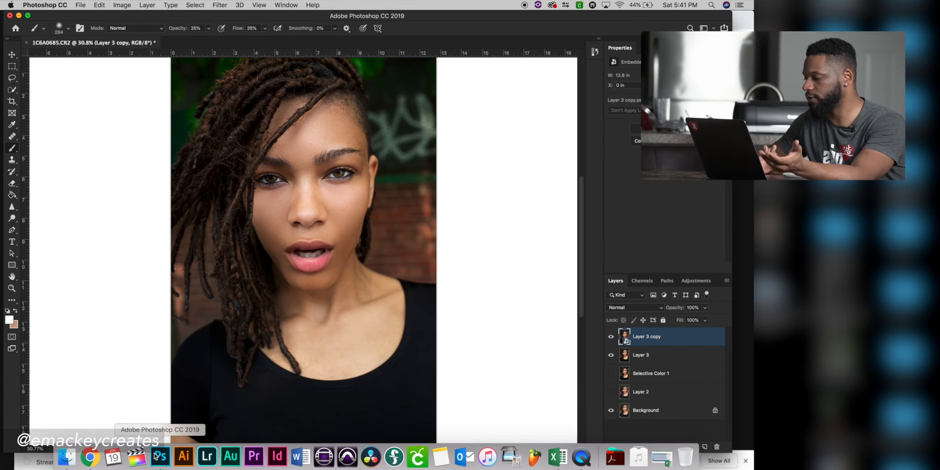
left_click(218, 5)
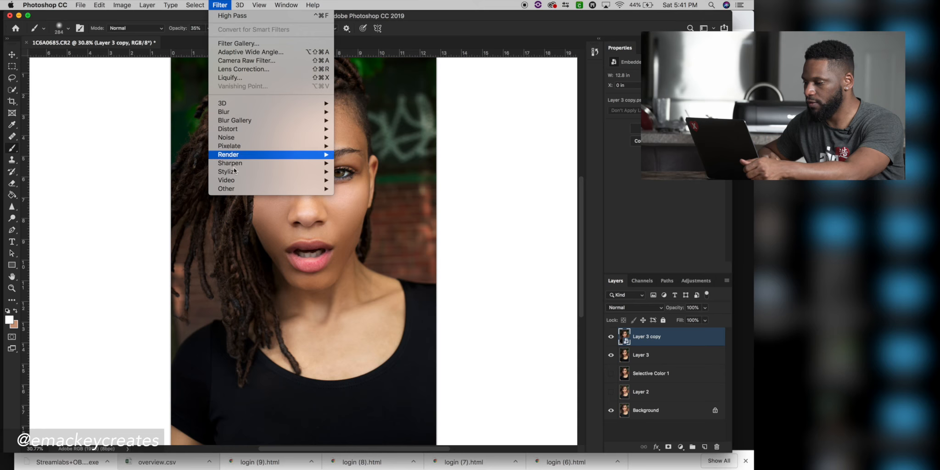
mouse_move(237, 193)
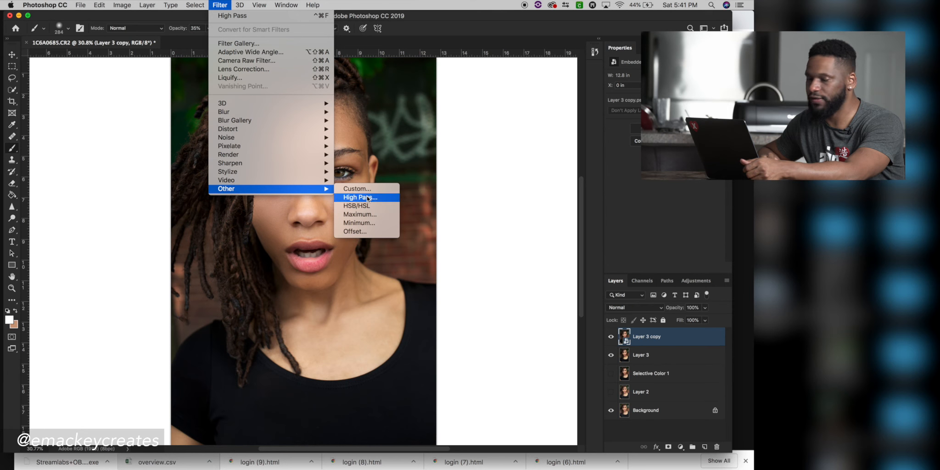
left_click(368, 199)
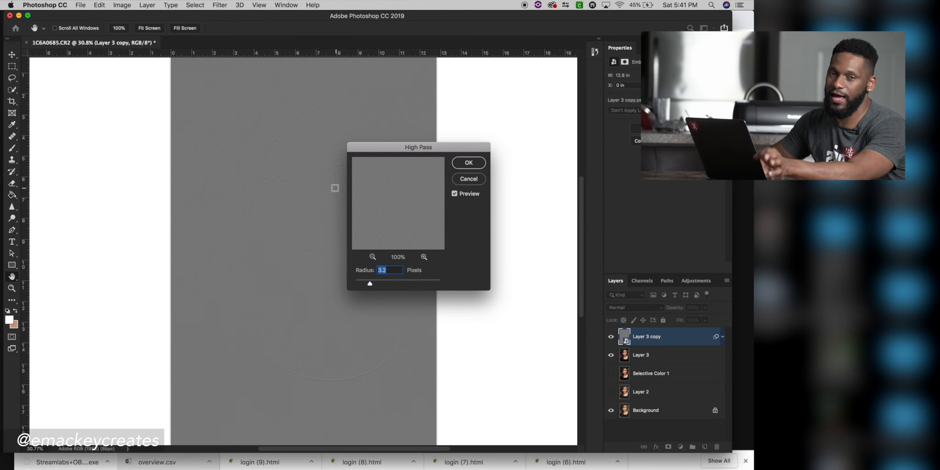
left_click_drag(403, 153, 478, 152)
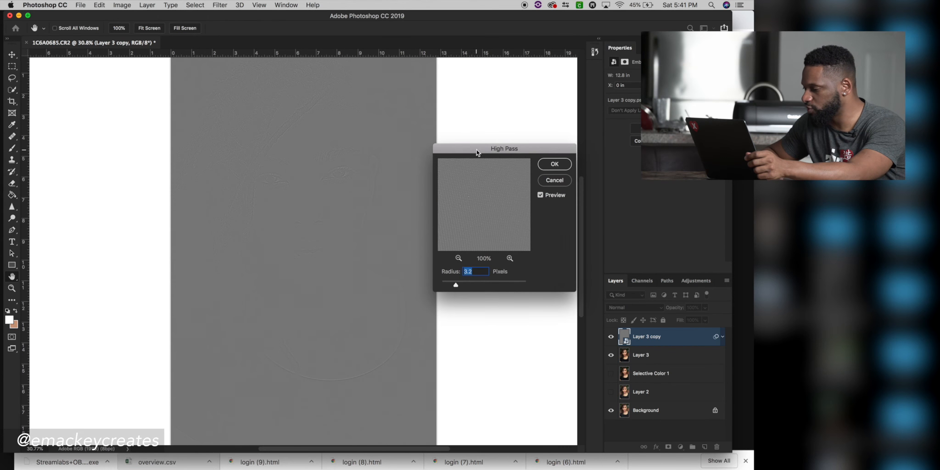
mouse_move(456, 286)
left_mouse_down()
mouse_move(441, 288)
mouse_move(451, 286)
left_mouse_up()
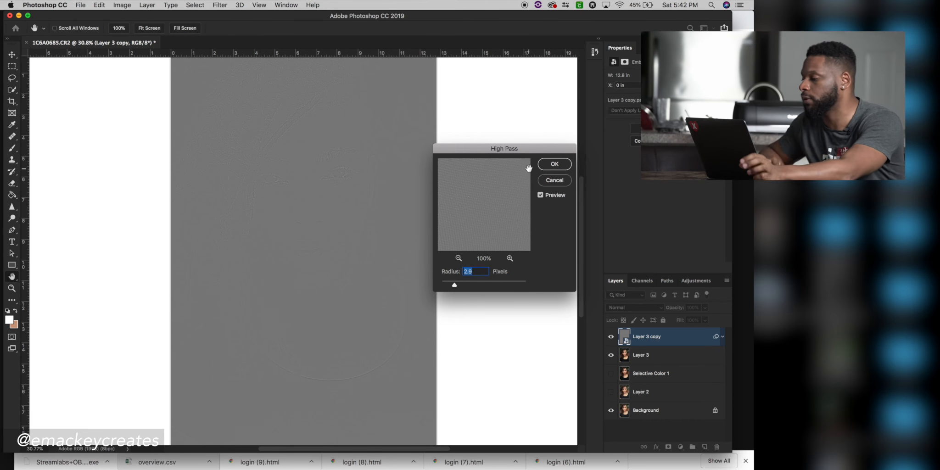
left_click(554, 163)
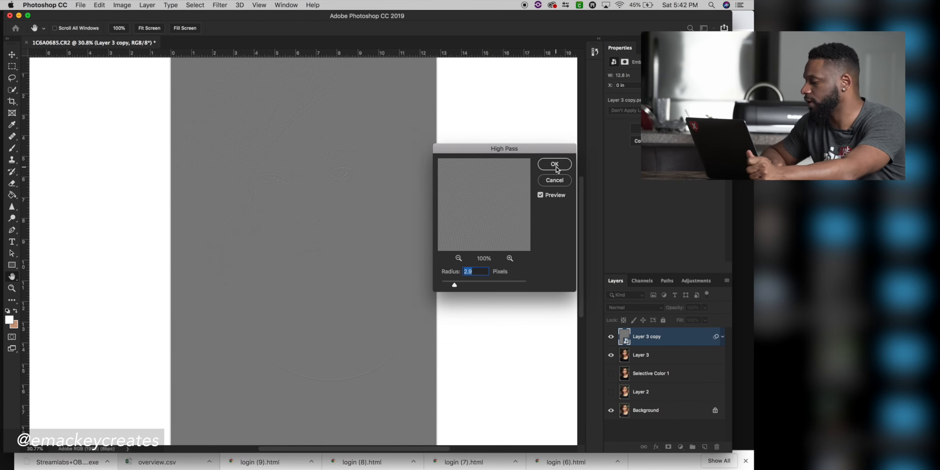
Step: Set the blend mode of Layer 3 copy to Overlay
key("b")
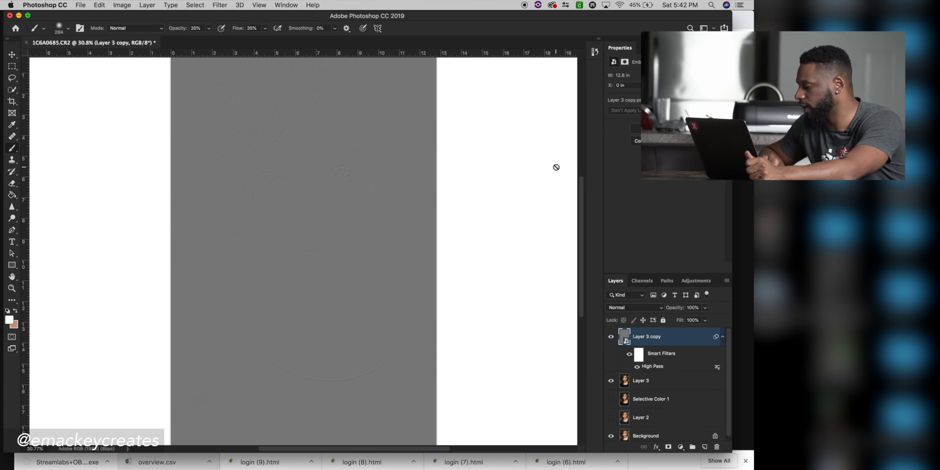
left_click(661, 309)
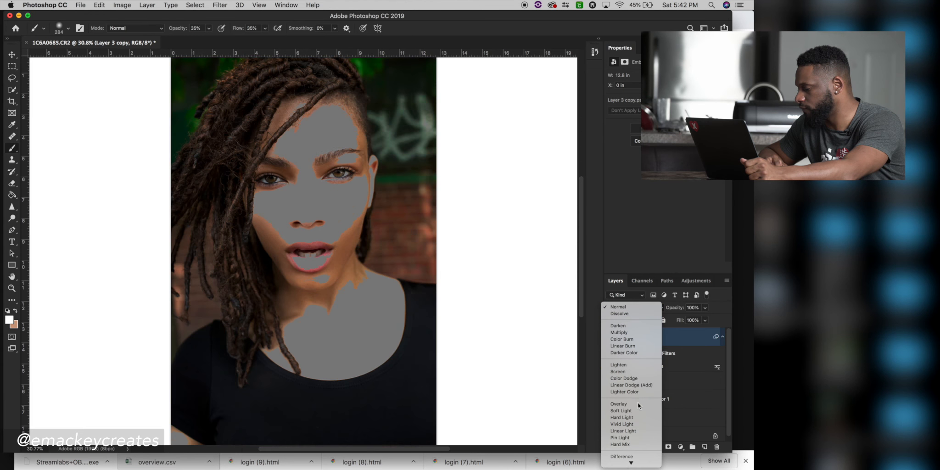
left_click(637, 404)
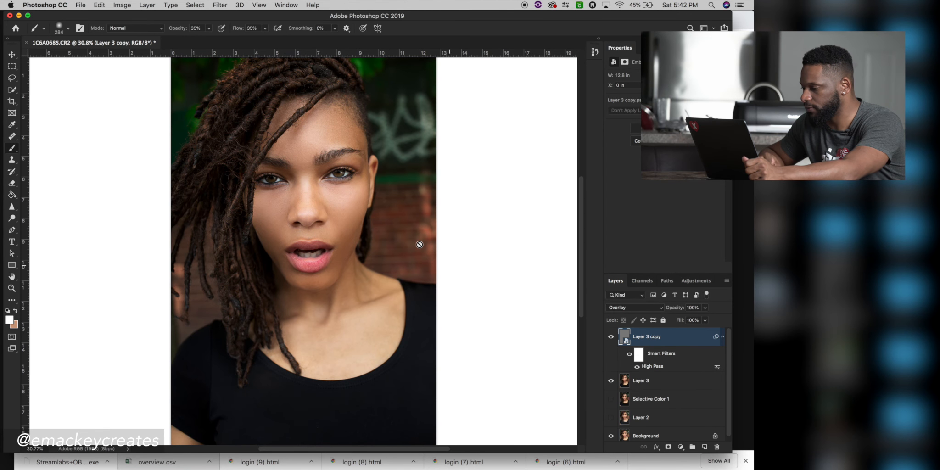
Step: Toggle Layer 3 copy and examine the High Pass sharpening on the face up close and across the whole portrait
scroll(417, 241, "up", 3)
scroll(409, 219, "up", 8)
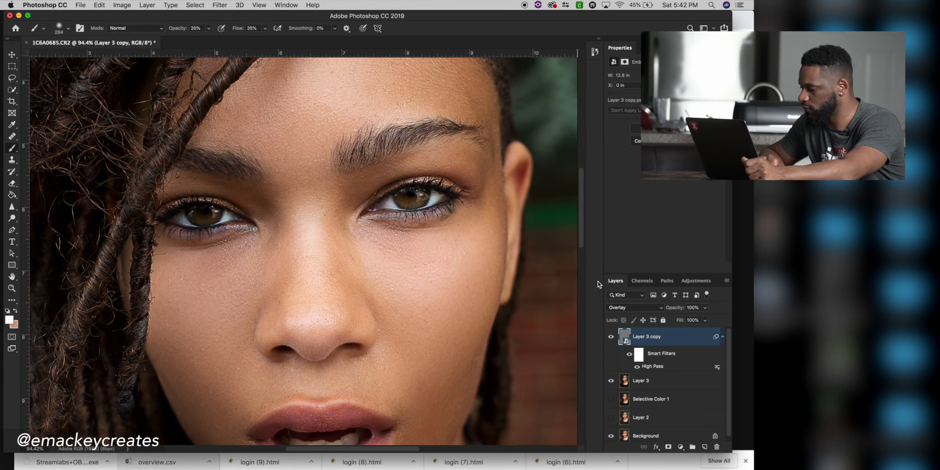
left_click(610, 338)
left_click(611, 338)
left_click(611, 338)
left_click(610, 338)
left_click(611, 337)
left_click(611, 337)
scroll(448, 250, "down", 5)
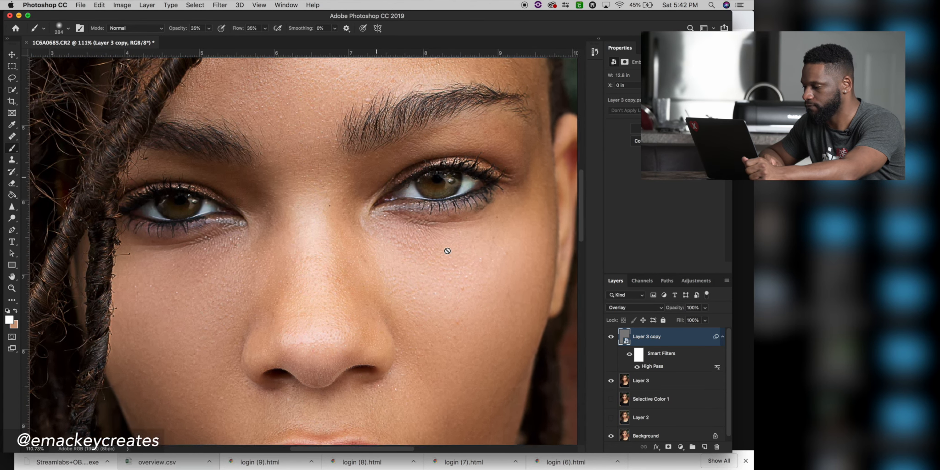
scroll(447, 251, "down", 3)
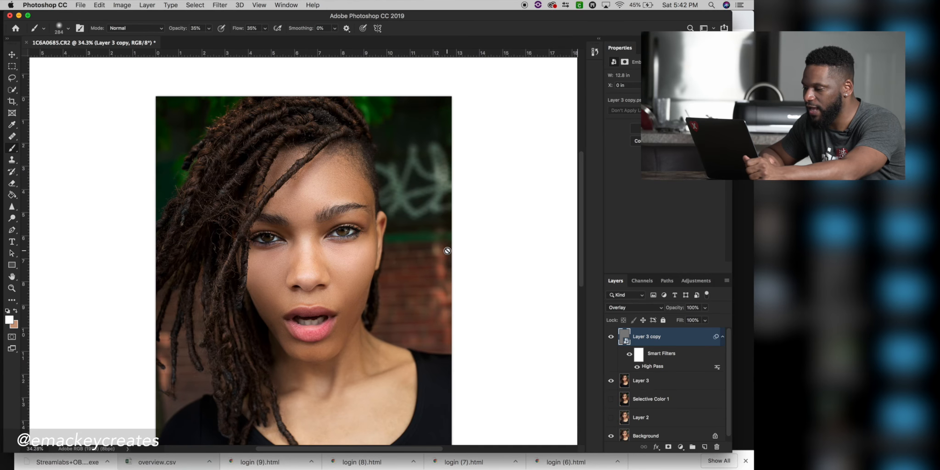
scroll(447, 250, "down", 1)
scroll(447, 250, "up", 2)
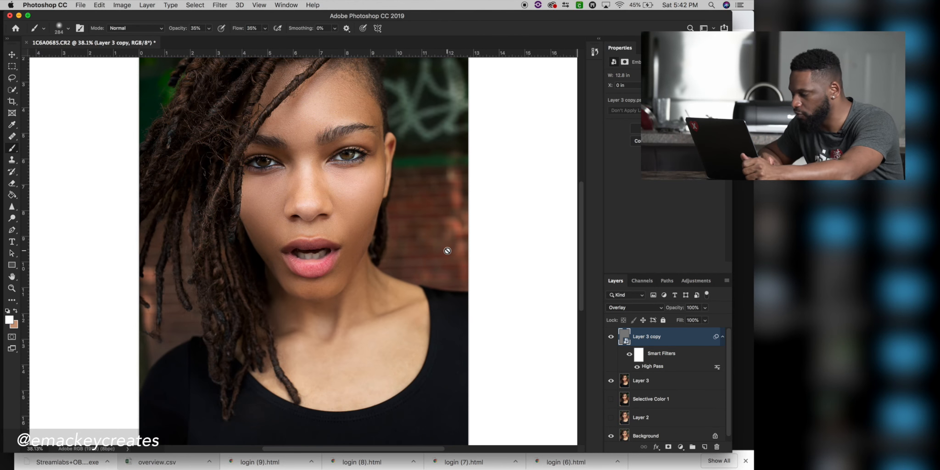
scroll(448, 249, "up", 2)
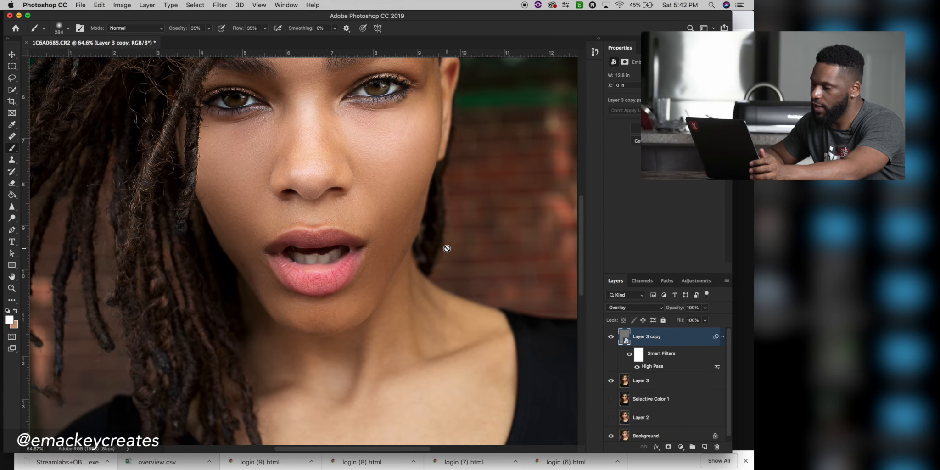
scroll(447, 248, "down", 4)
scroll(447, 249, "up", 4)
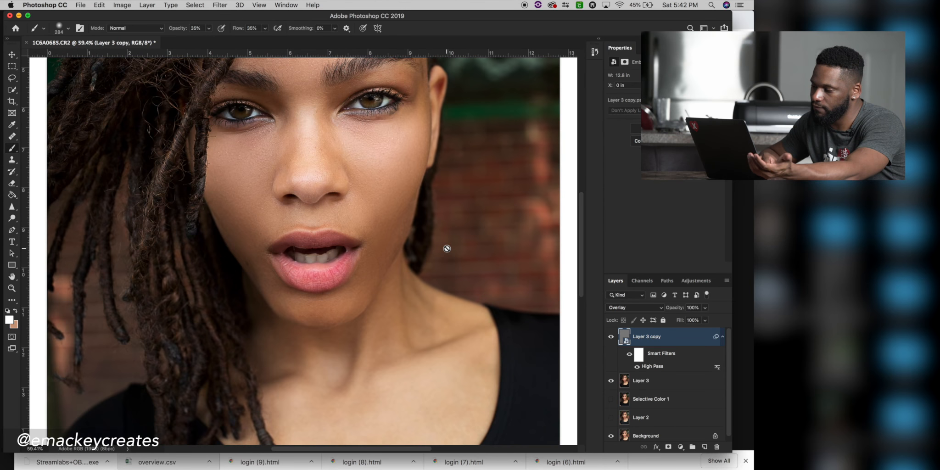
scroll(447, 248, "down", 1)
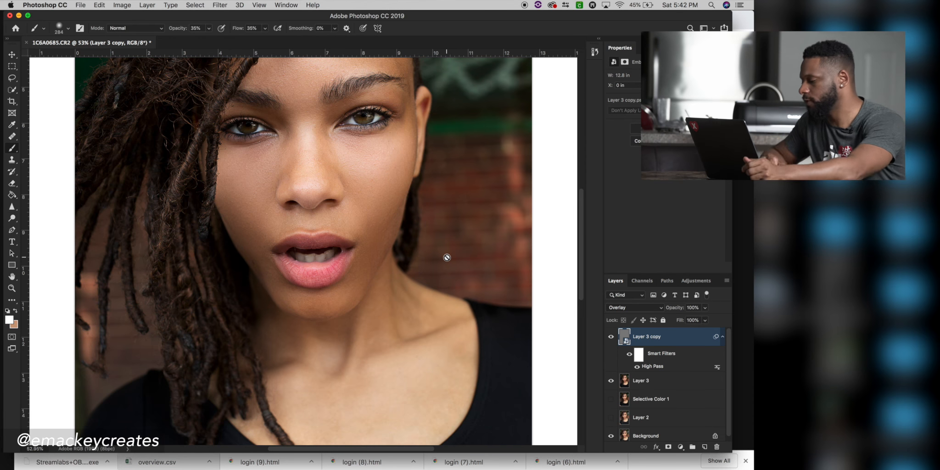
Step: Add a white layer mask to Layer 3 copy
left_click(668, 447)
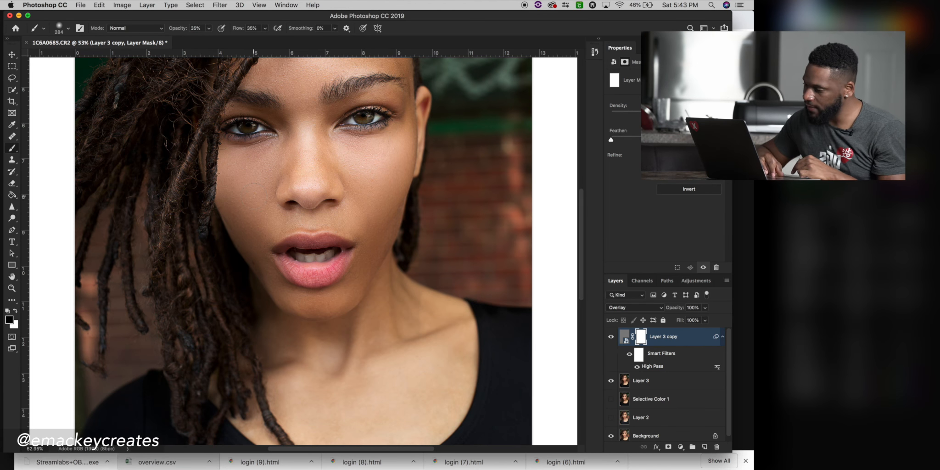
key("super+plus")
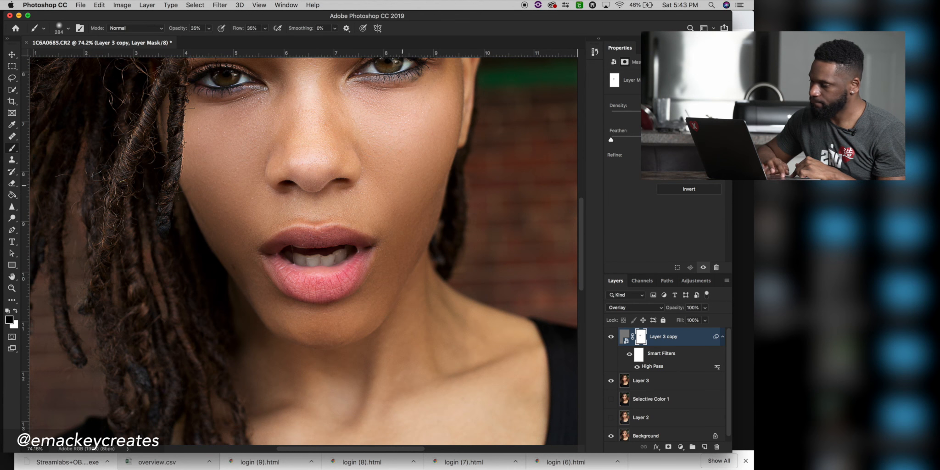
scroll(365, 174, "down", 5)
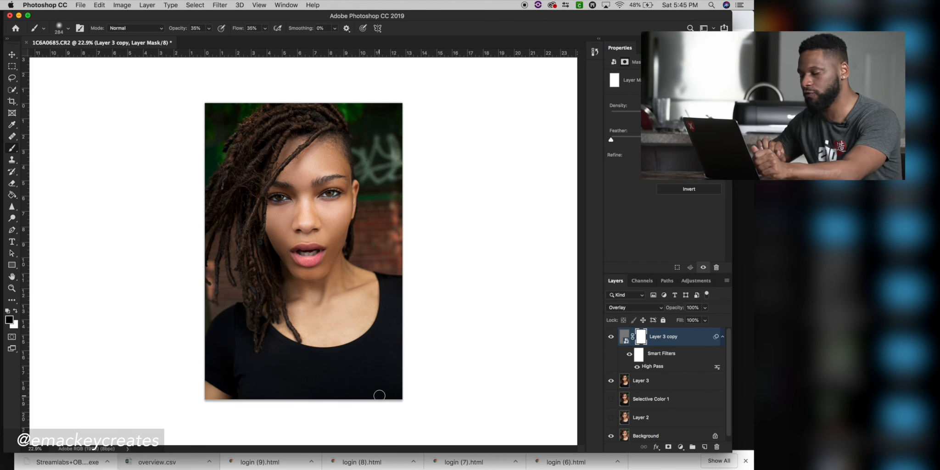
Step: Add a Color Lookup adjustment layer above Layer 3 copy, try the 2Strip.look LUT, and settle on FoggyNight.3DL
left_click(681, 448)
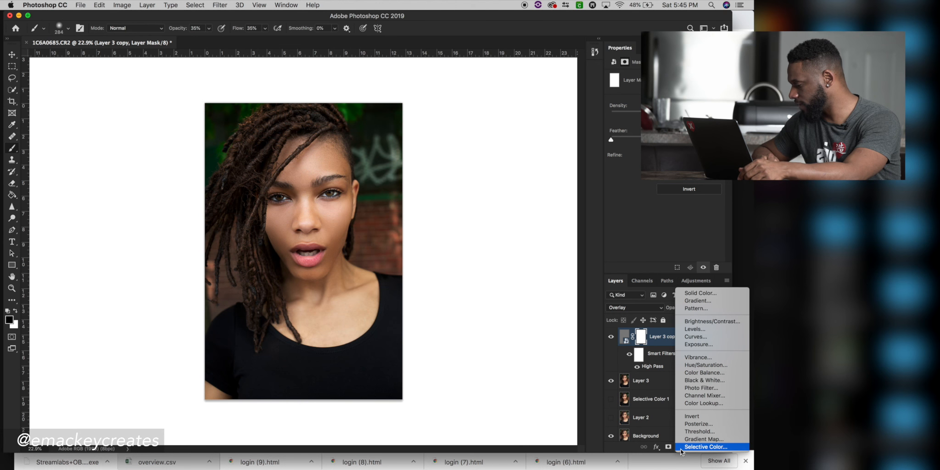
left_click(694, 404)
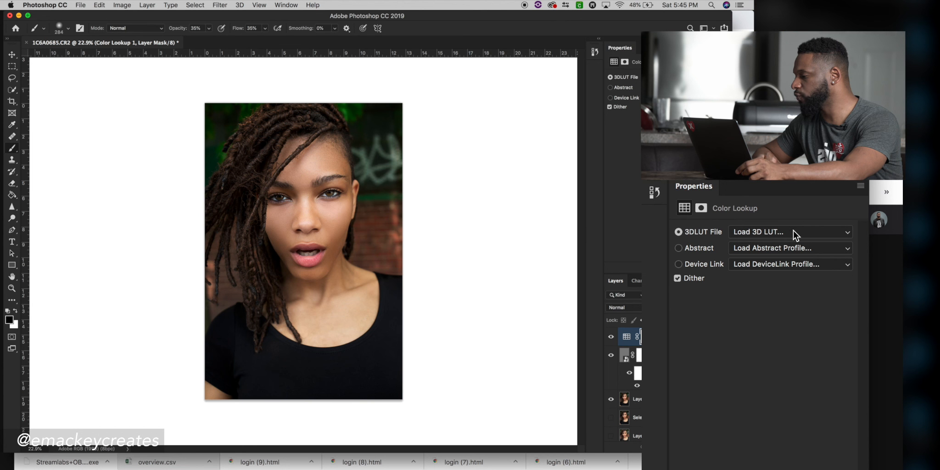
left_click(848, 233)
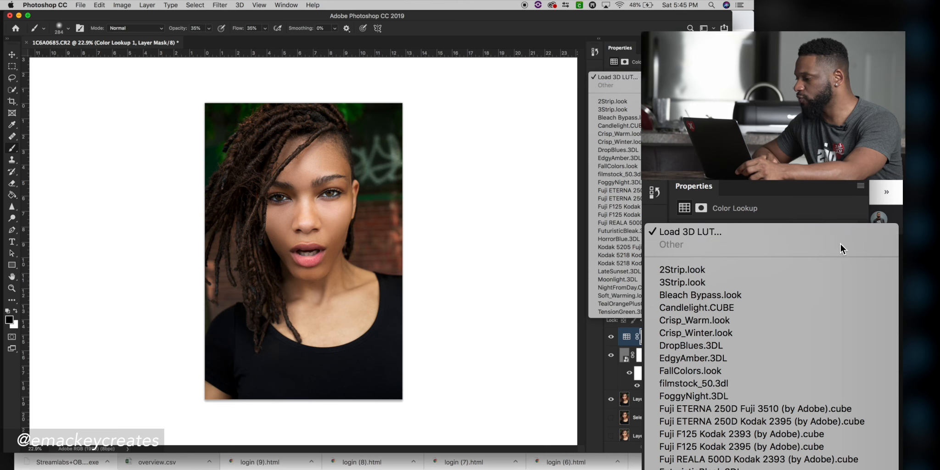
left_click(821, 269)
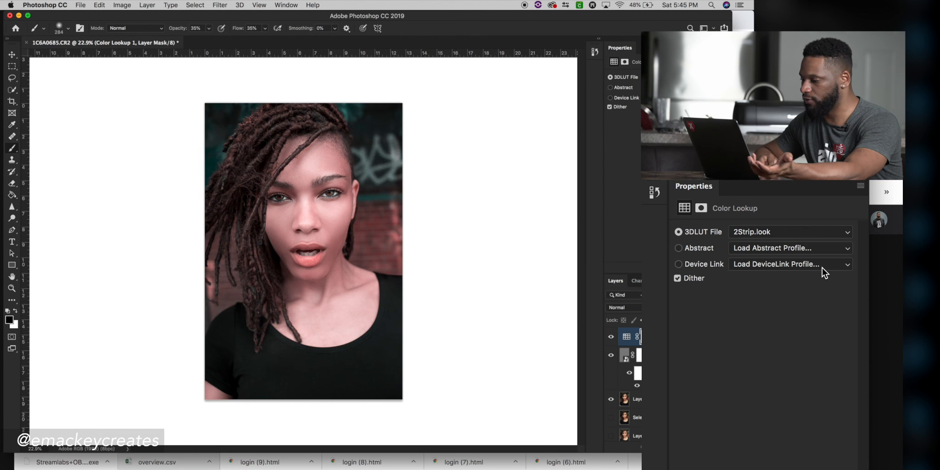
left_click(851, 232)
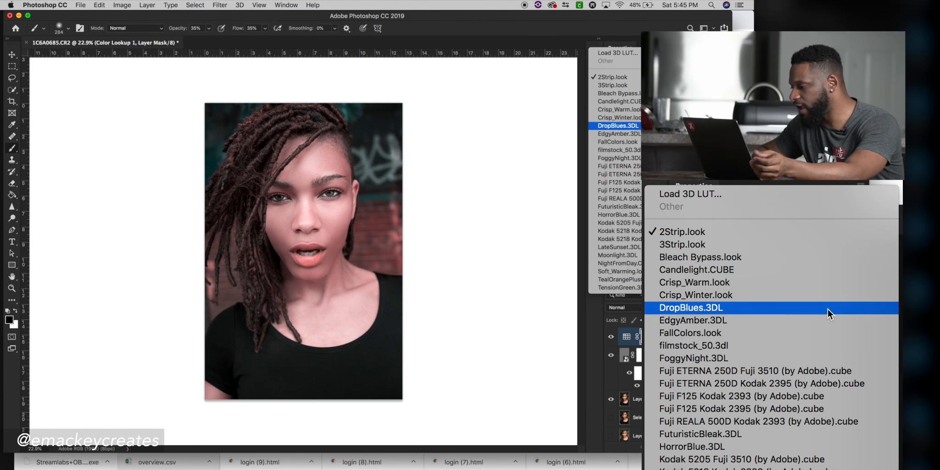
left_click(809, 356)
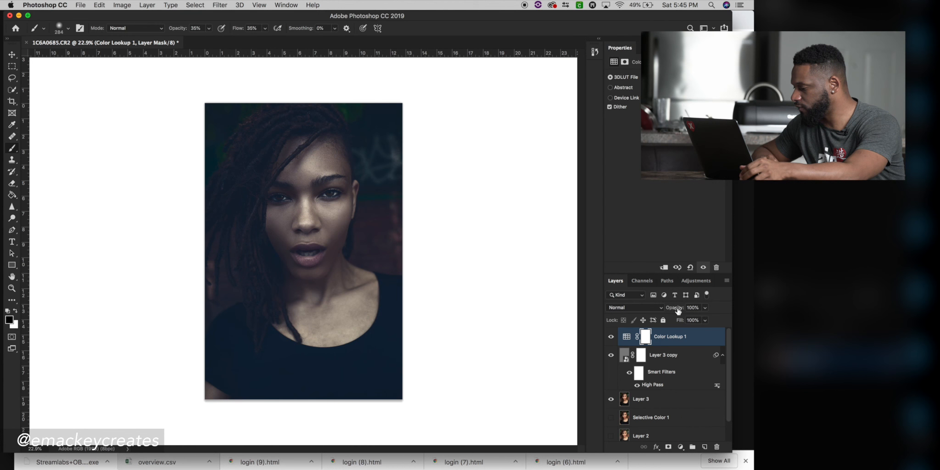
Step: Reduce the Color Lookup layer to 46% opacity and 39% fill, toggling it to compare the color grade
mouse_move(678, 310)
left_mouse_down()
mouse_move(656, 312)
mouse_move(678, 322)
left_mouse_up()
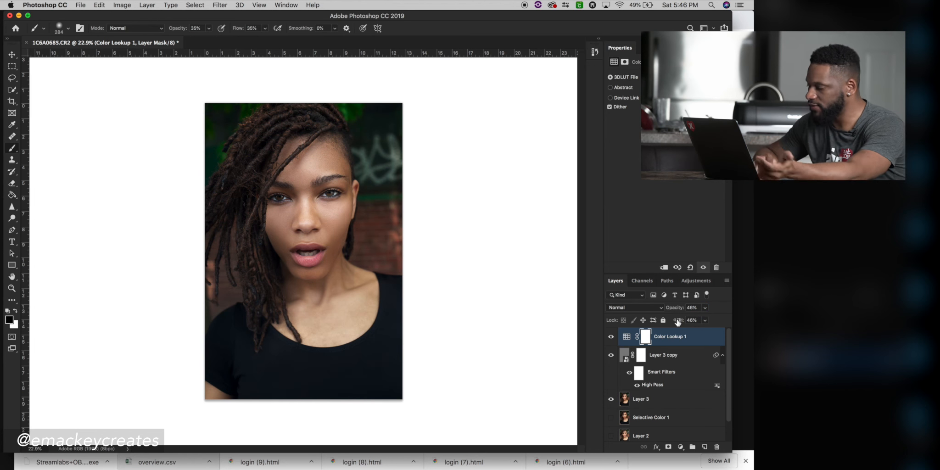
left_click(611, 338)
left_click(611, 338)
left_click(611, 337)
left_click(612, 338)
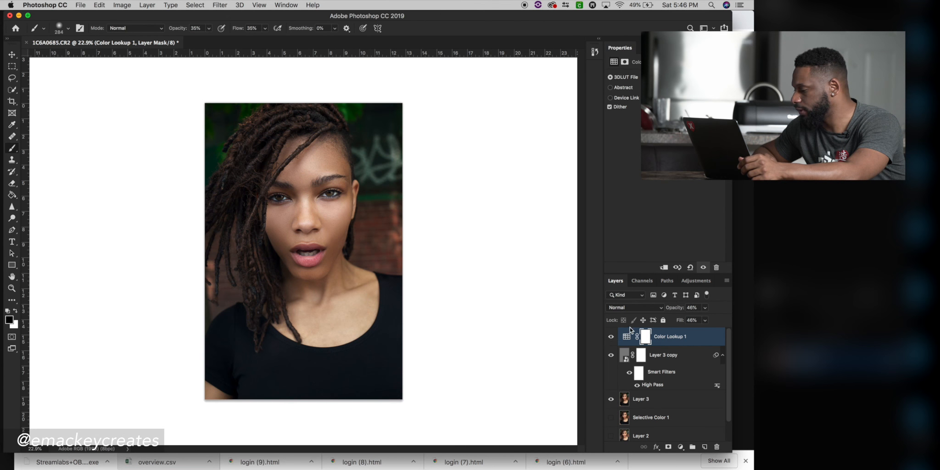
left_click_drag(678, 322, 676, 324)
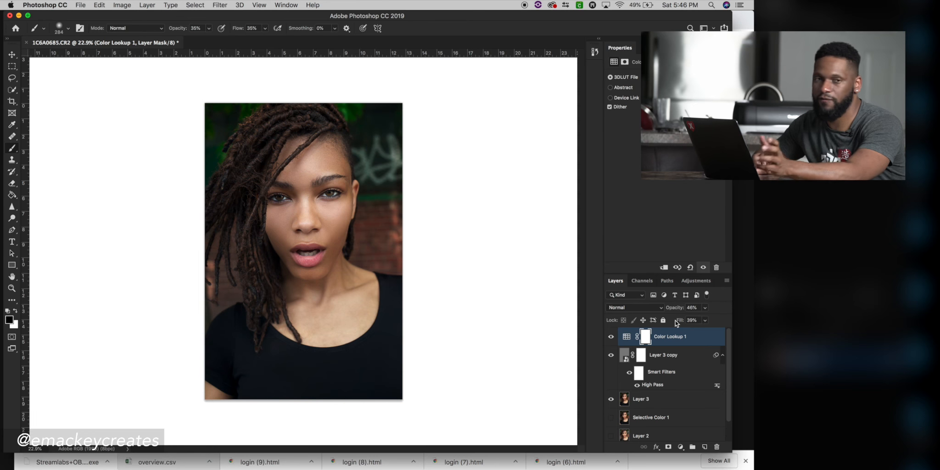
left_click(611, 338)
left_click(611, 338)
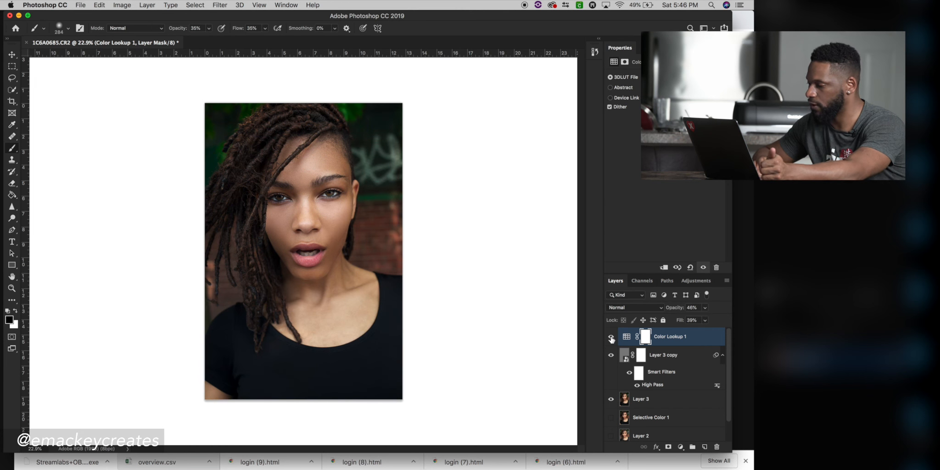
Step: Group Color Lookup 1, Layer 3 copy and Layer 3, and toggle the group to compare the edit with the original
left_click(668, 398, "shift")
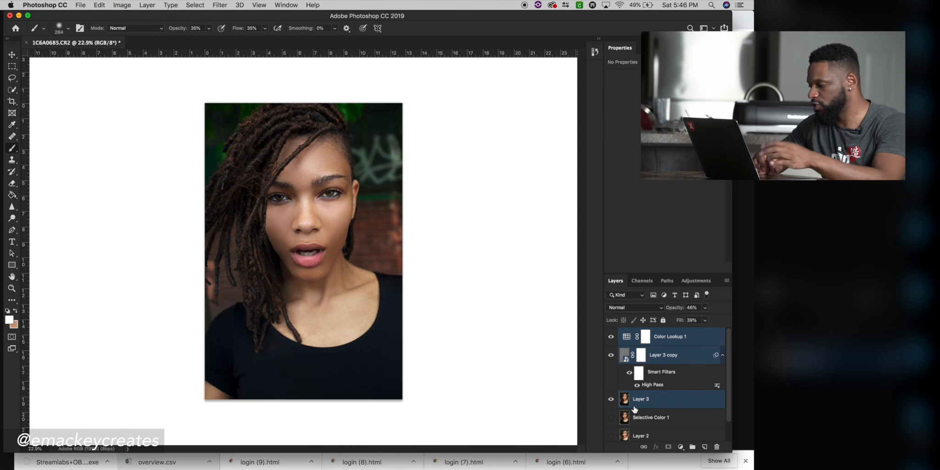
key("super+g")
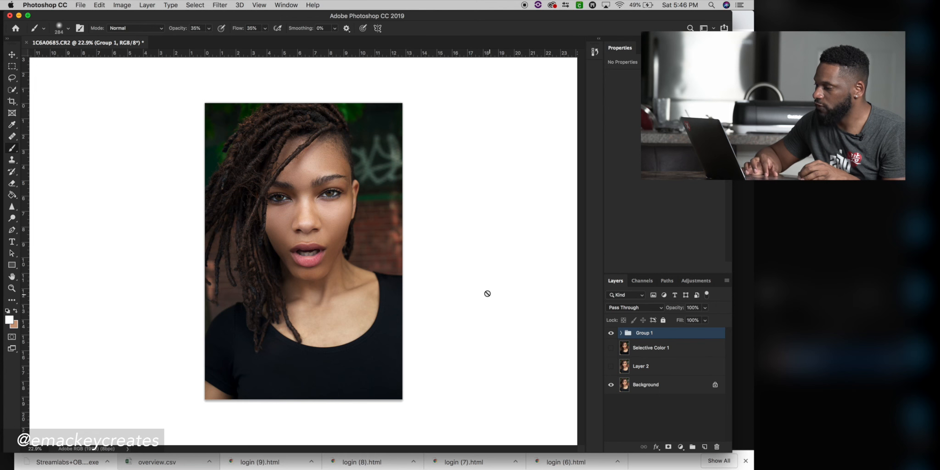
scroll(487, 294, "up", 4)
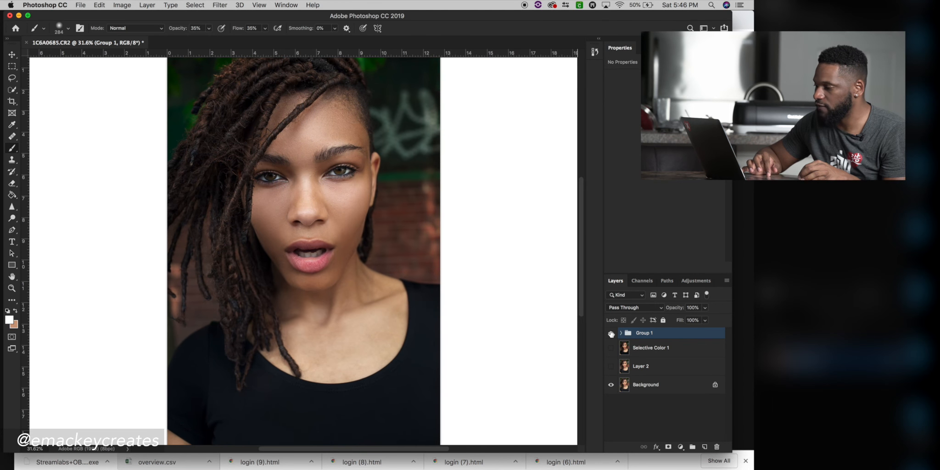
left_click(611, 333)
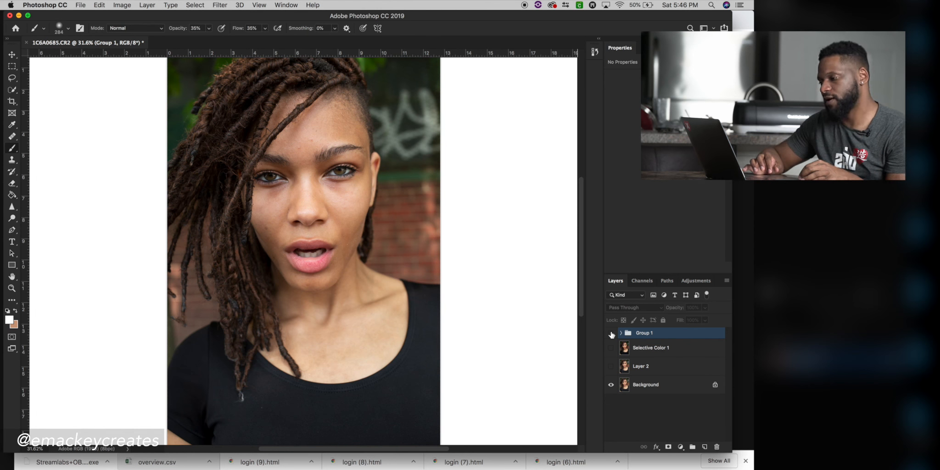
left_click(611, 333)
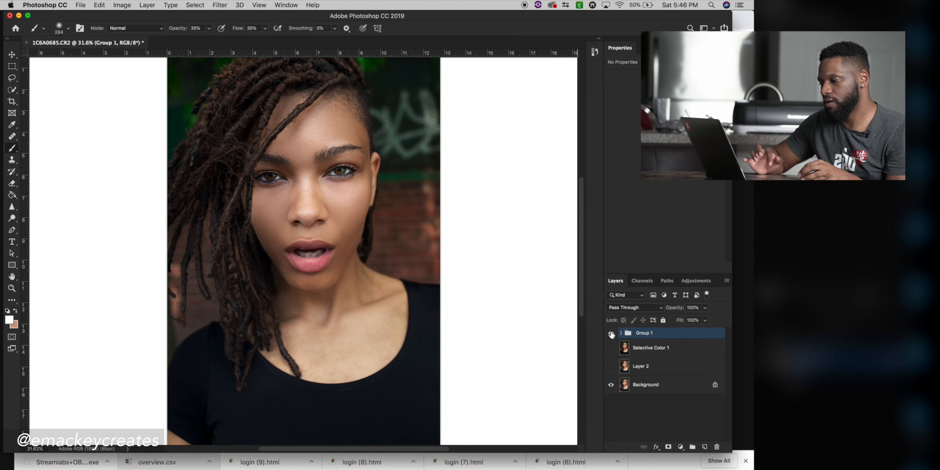
Step: Hide and reshow Group 1 to compare the original portrait with the finished edit
left_click(611, 334)
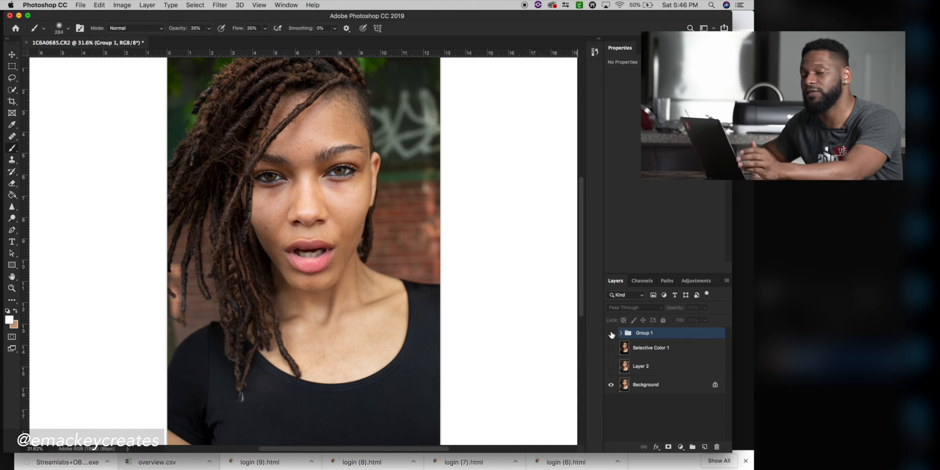
left_click(611, 334)
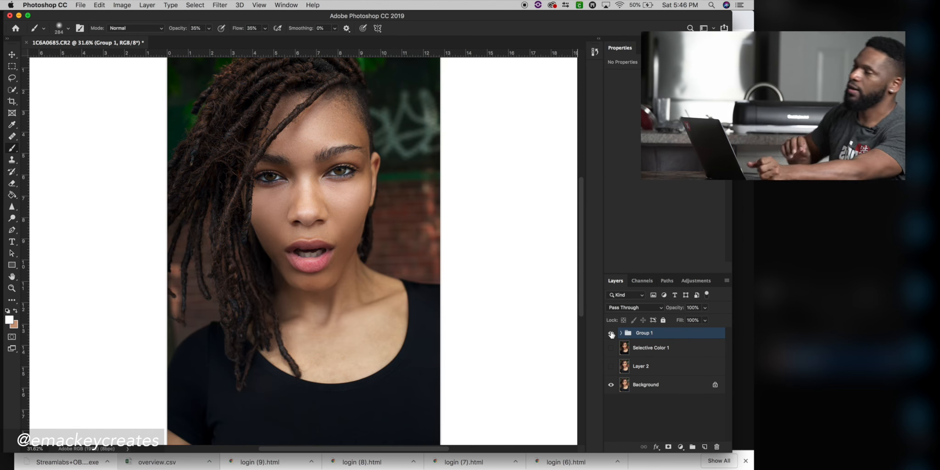
Step: Resize the image to a width of 6 inches, keeping its proportions and the 300 pixels/inch resolution
scroll(484, 236, "down", 3)
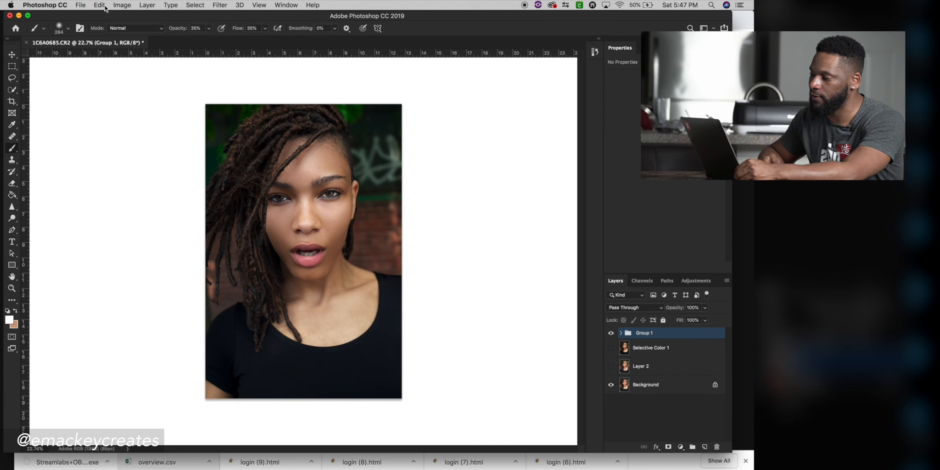
left_click(81, 5)
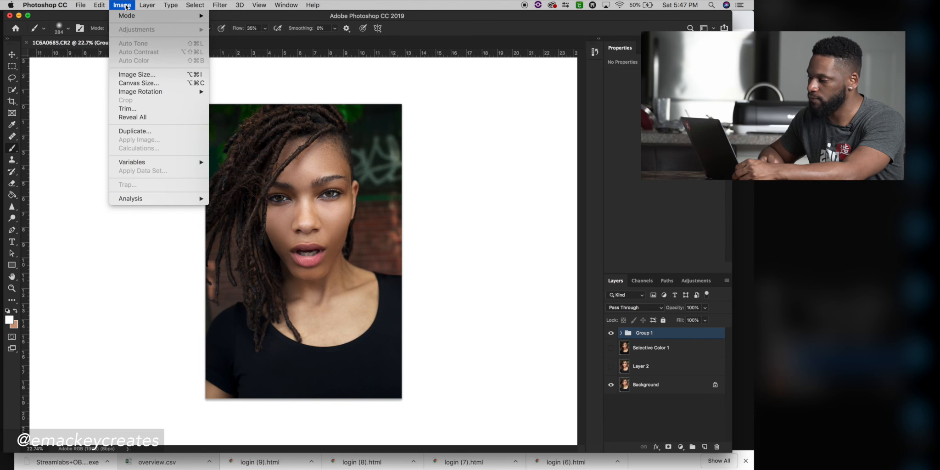
left_click(137, 74)
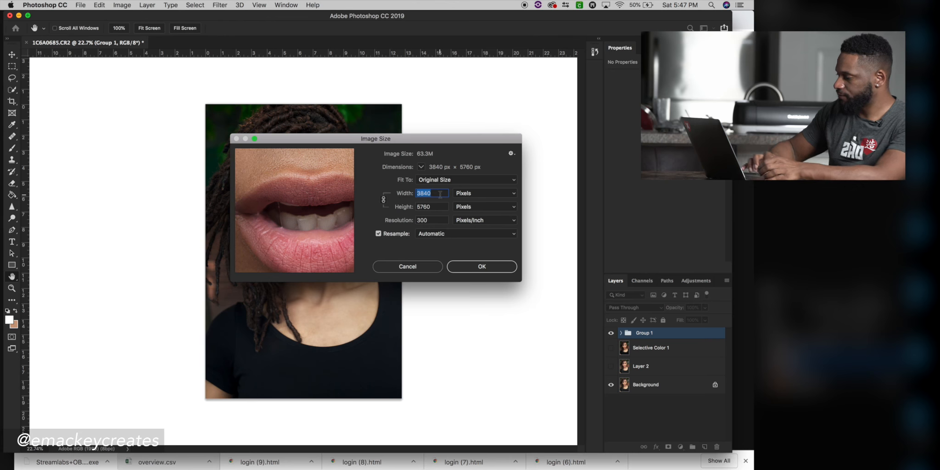
left_click(514, 196)
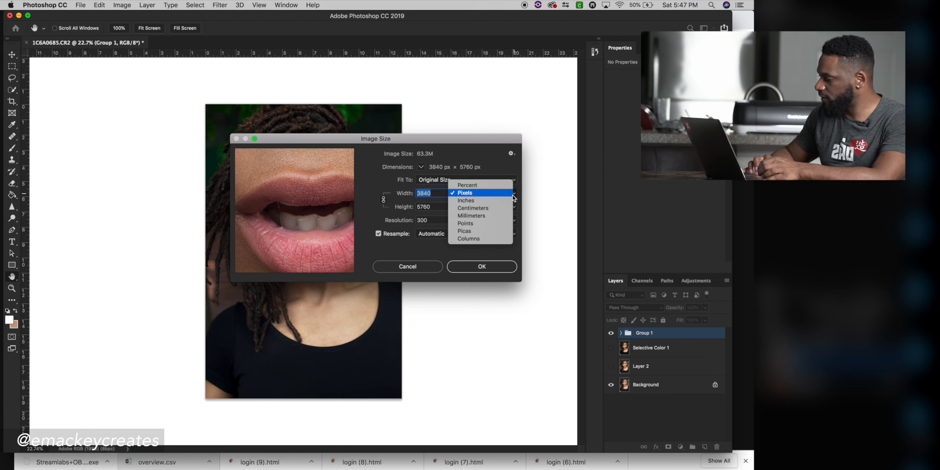
left_click(465, 200)
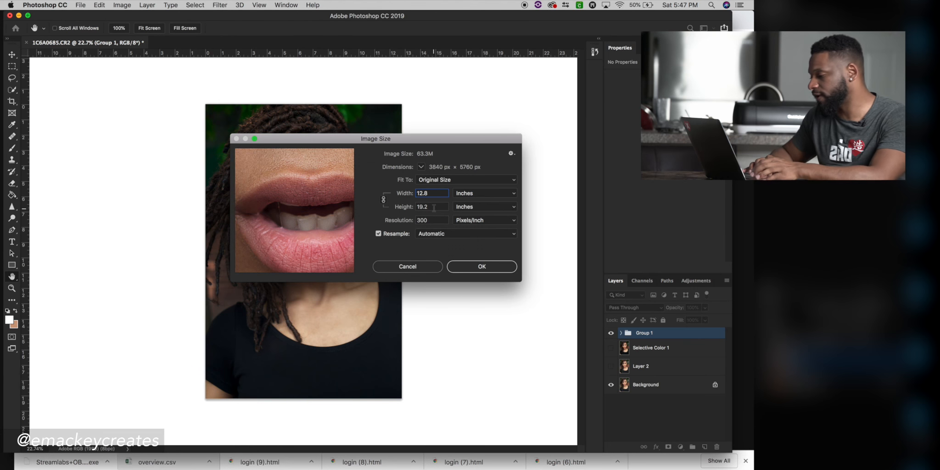
left_click_drag(428, 194, 368, 186)
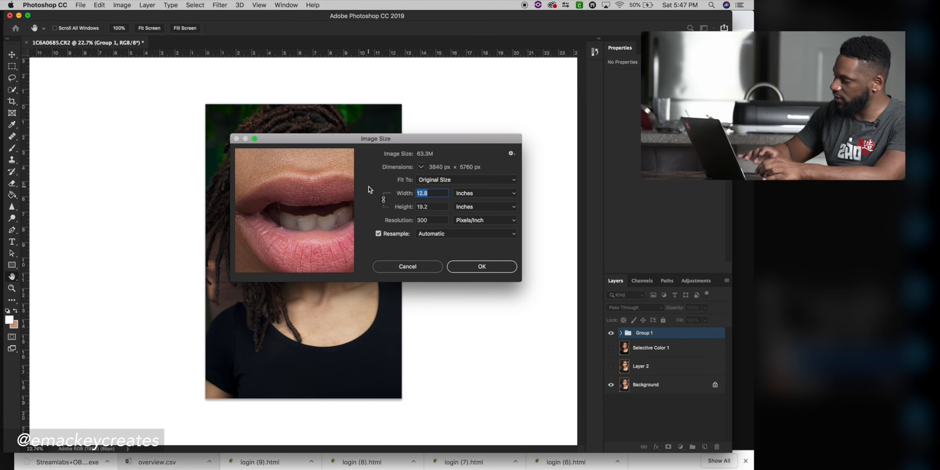
type("6")
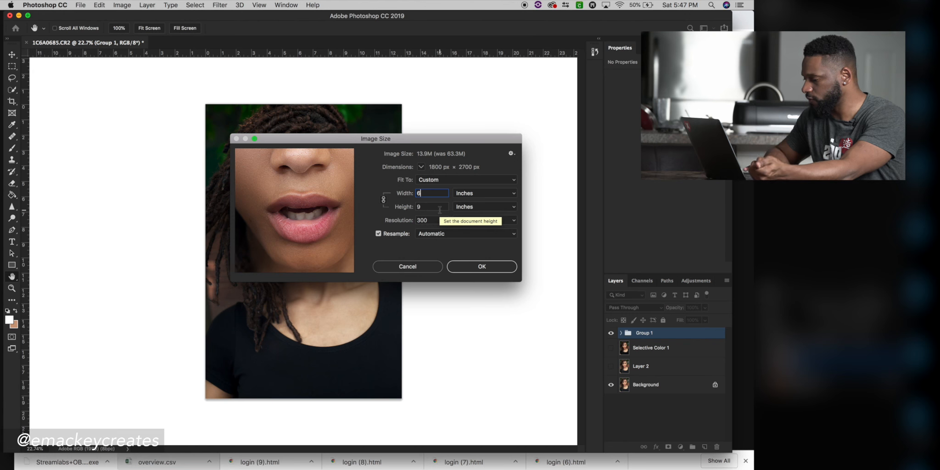
left_click(470, 264)
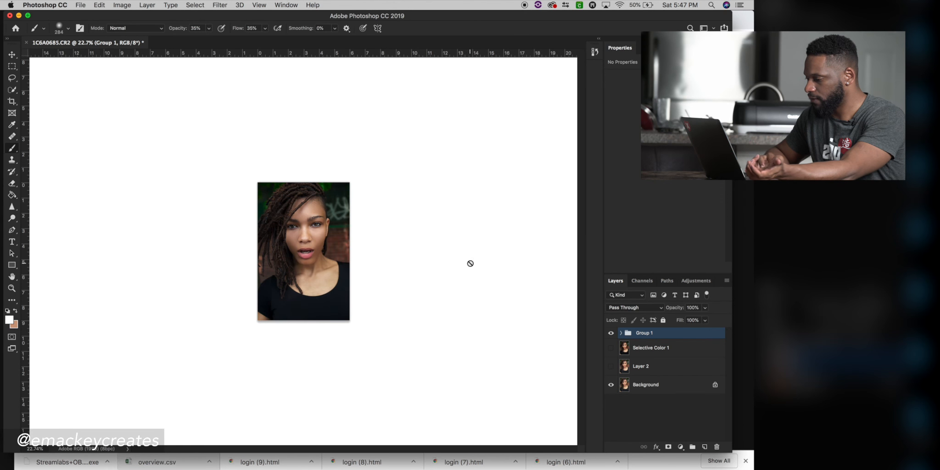
Step: Save the portrait to the Desktop as a JPEG named 1C6A0685, with Maximum quality 12 and the Progressive format option
scroll(426, 264, "up", 5)
scroll(424, 260, "up", 3)
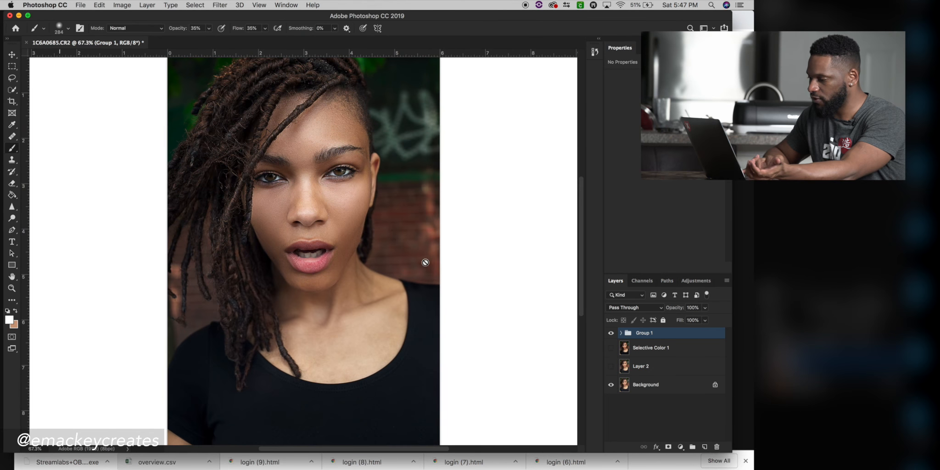
left_click(86, 5)
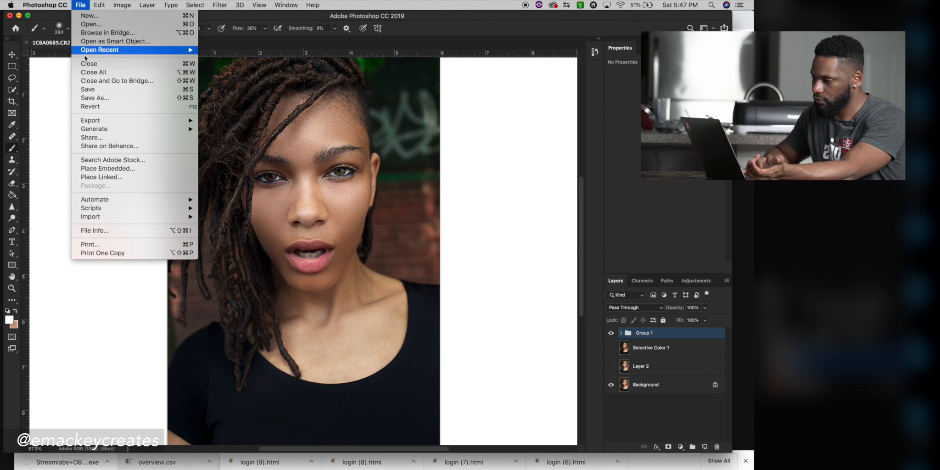
left_click(93, 98)
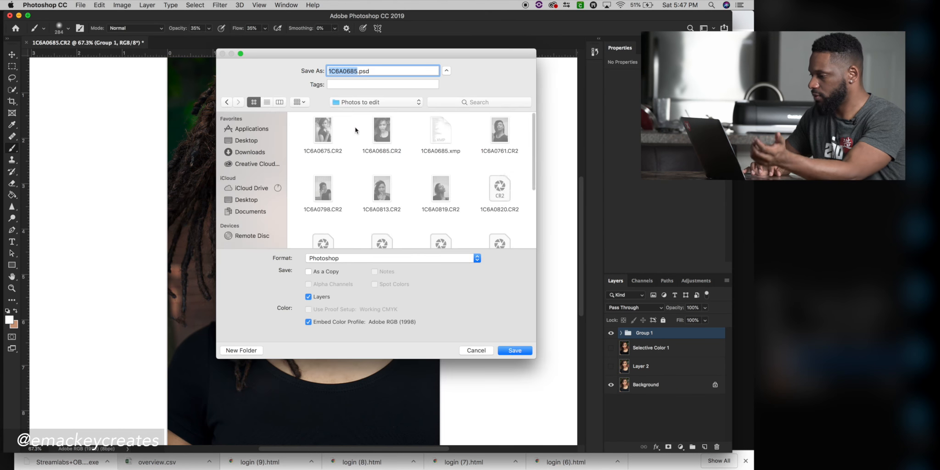
left_click(246, 140)
left_click(477, 258)
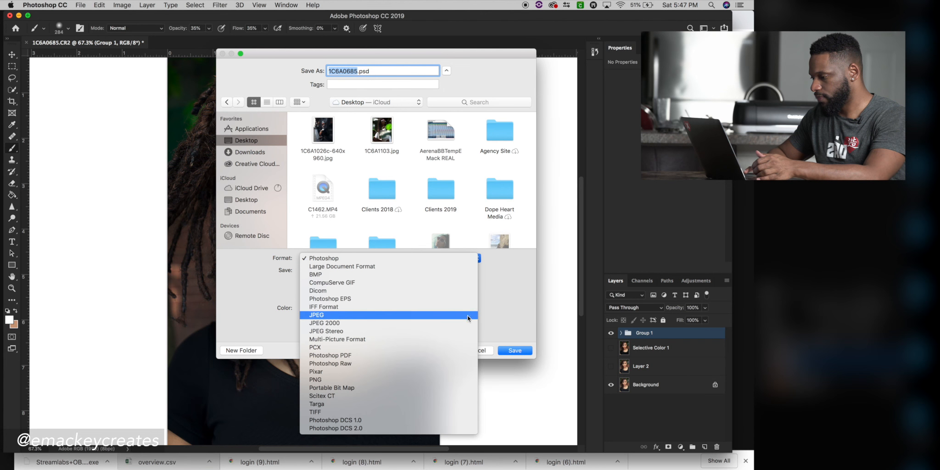
left_click(467, 315)
left_click(515, 350)
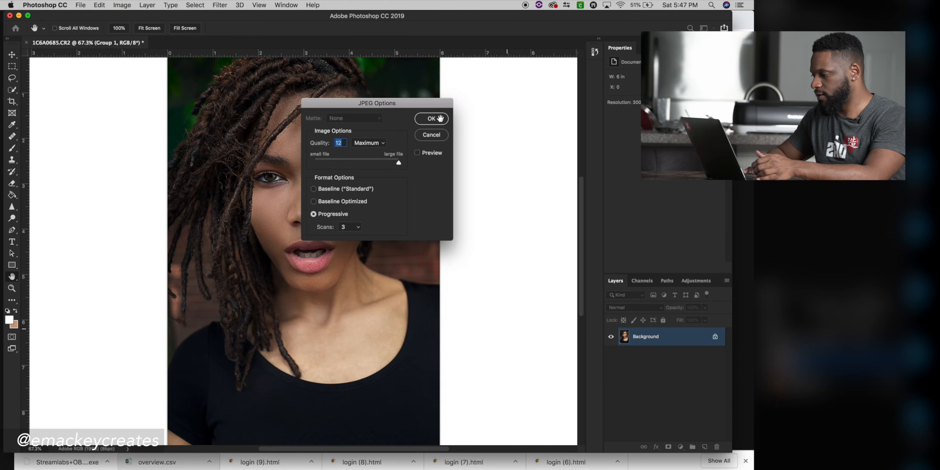
left_click(433, 122)
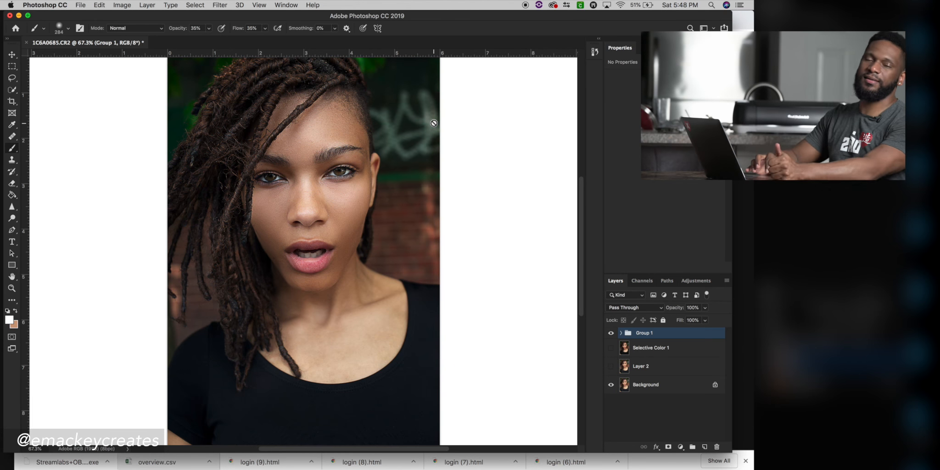